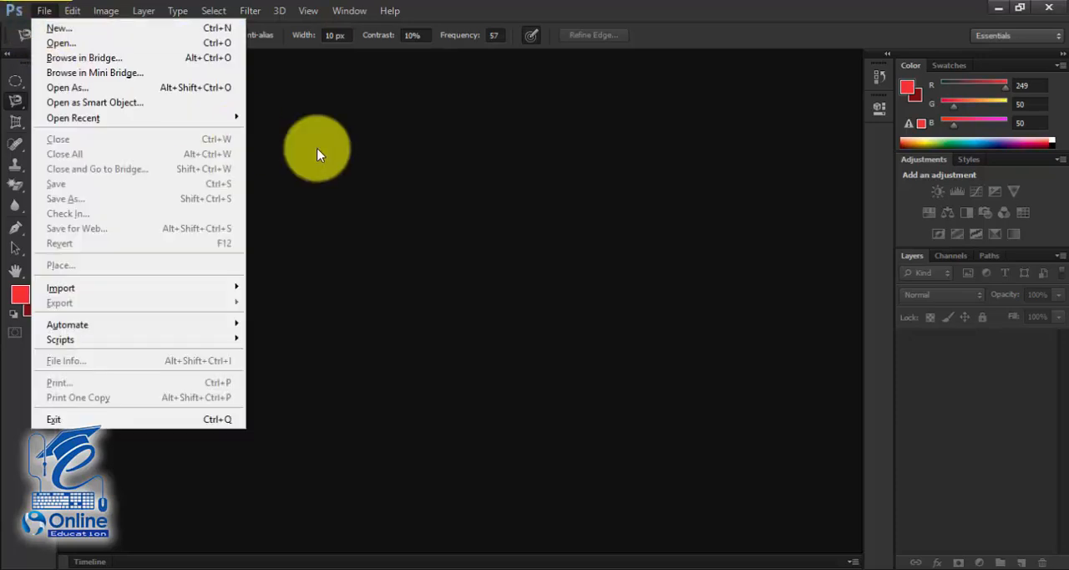
click(326, 149)
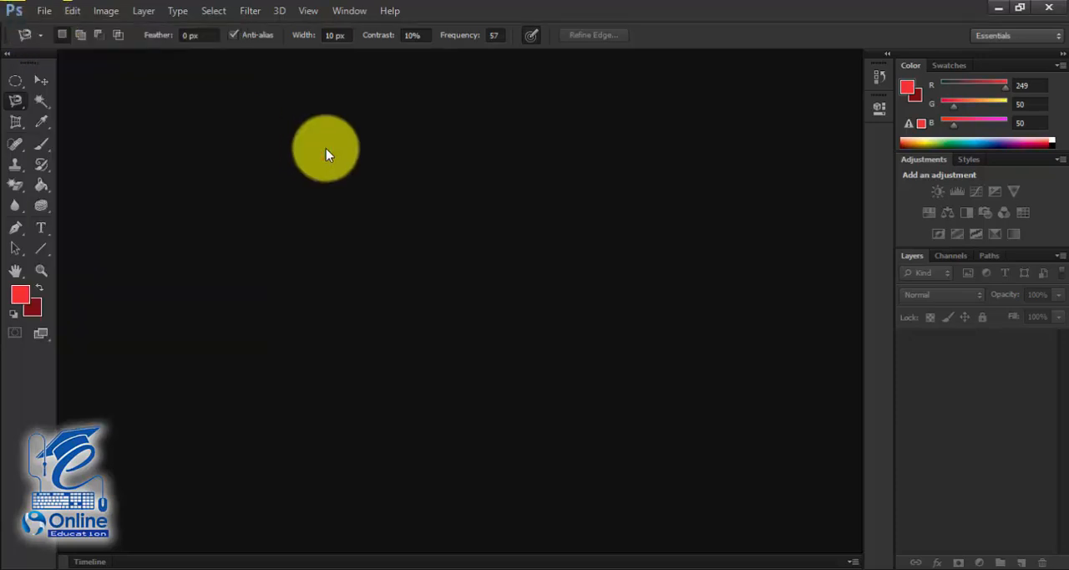
key(ctrl+n)
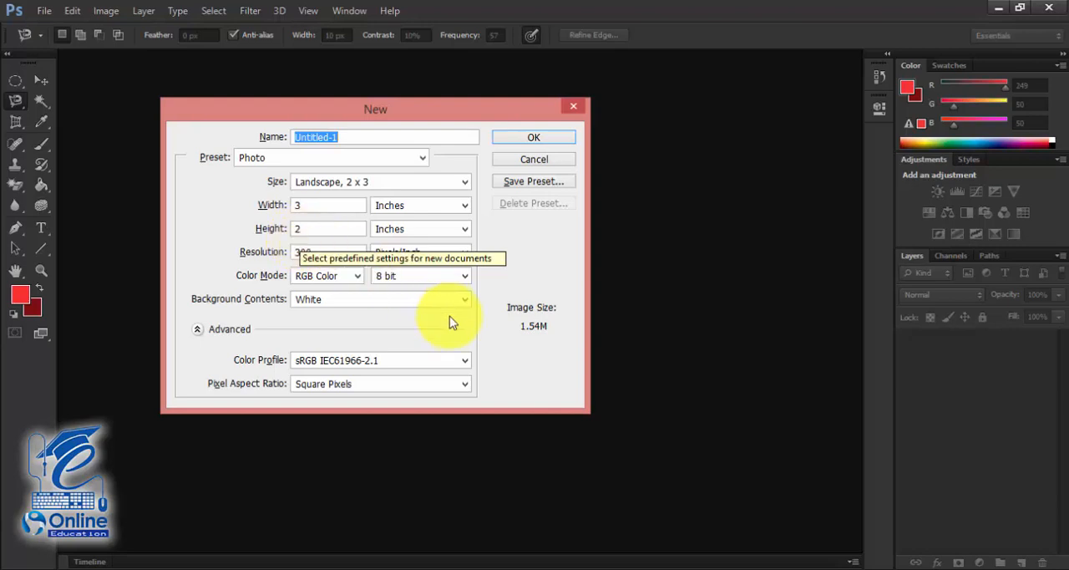
click(504, 298)
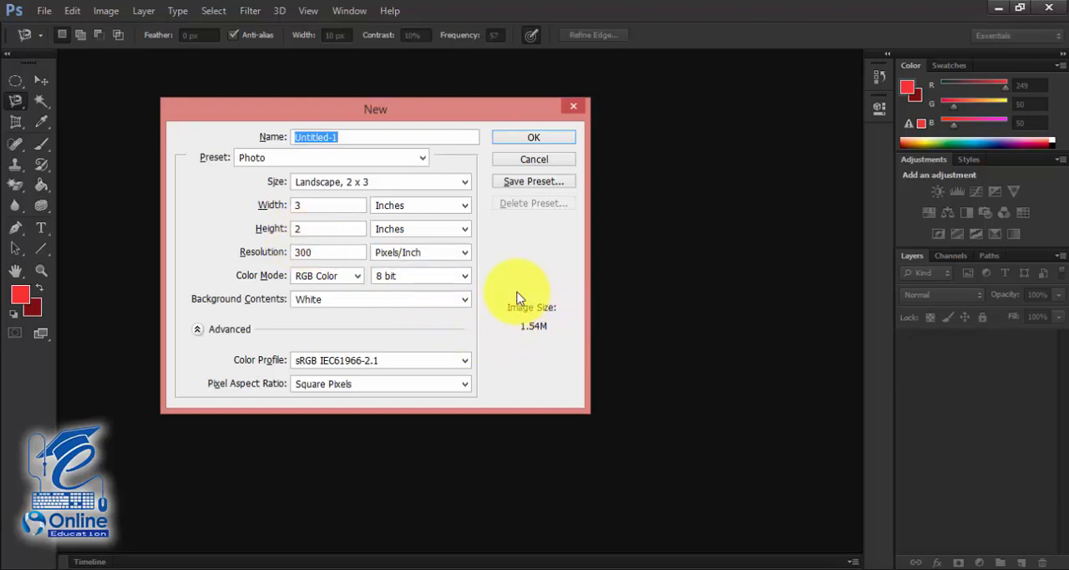
click(538, 159)
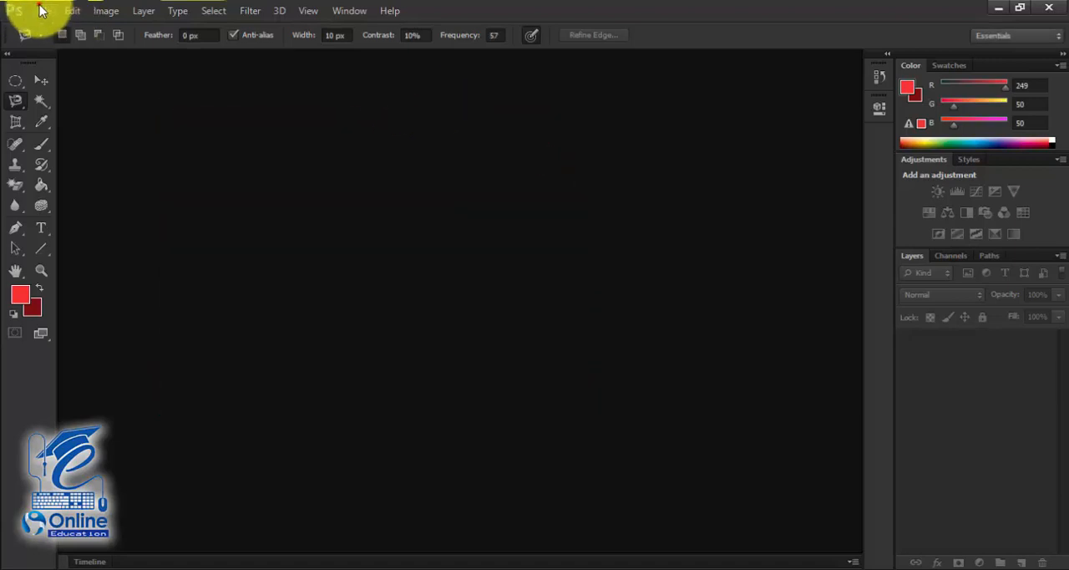
- Bring up the Open dialog, select the adobe 05 image and browse through the Tumbel folder's files
click(43, 10)
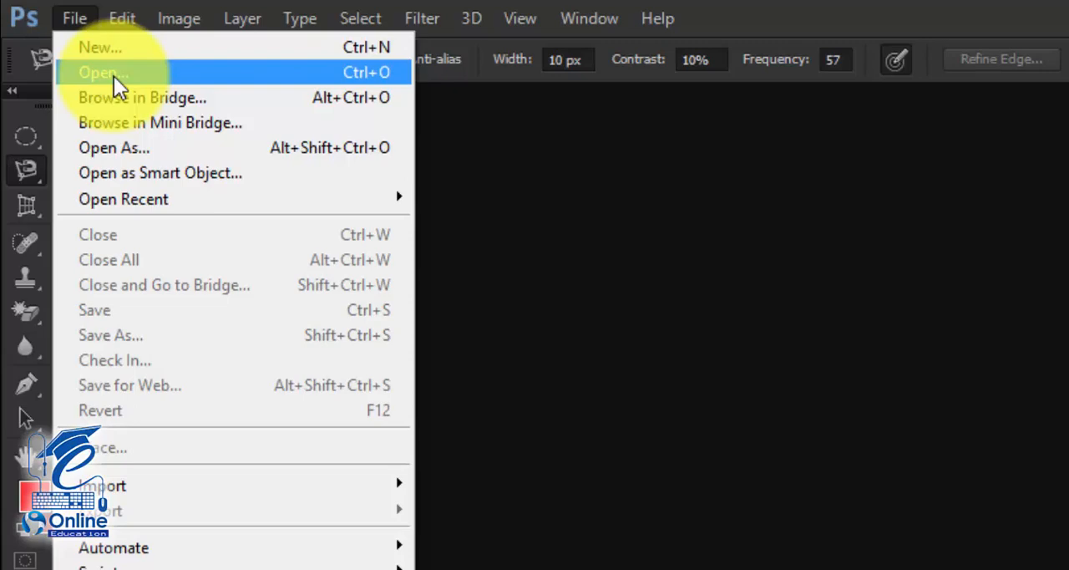
click(113, 75)
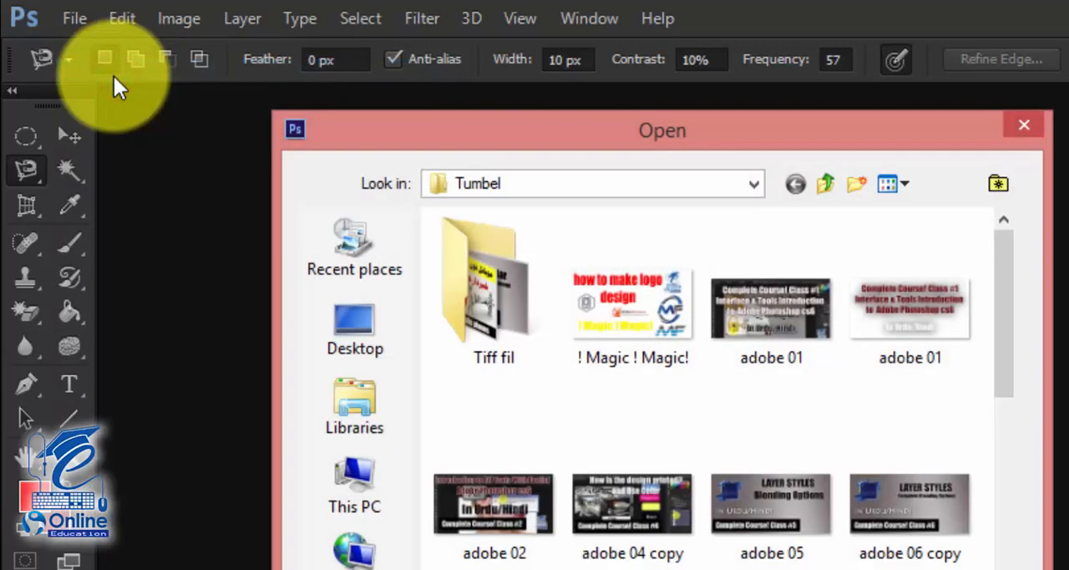
click(781, 508)
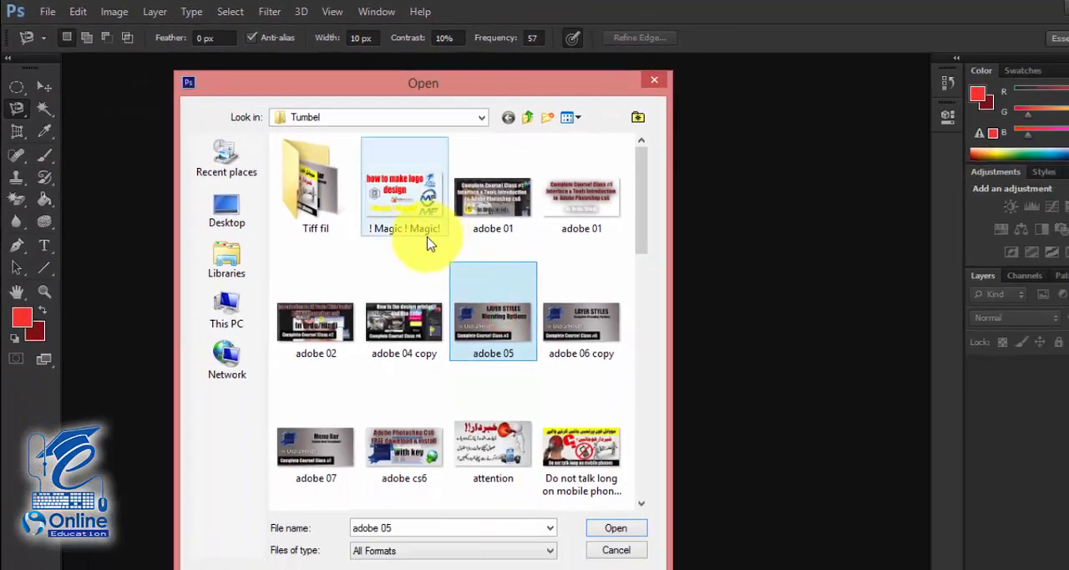
scroll(514, 310, down, 10)
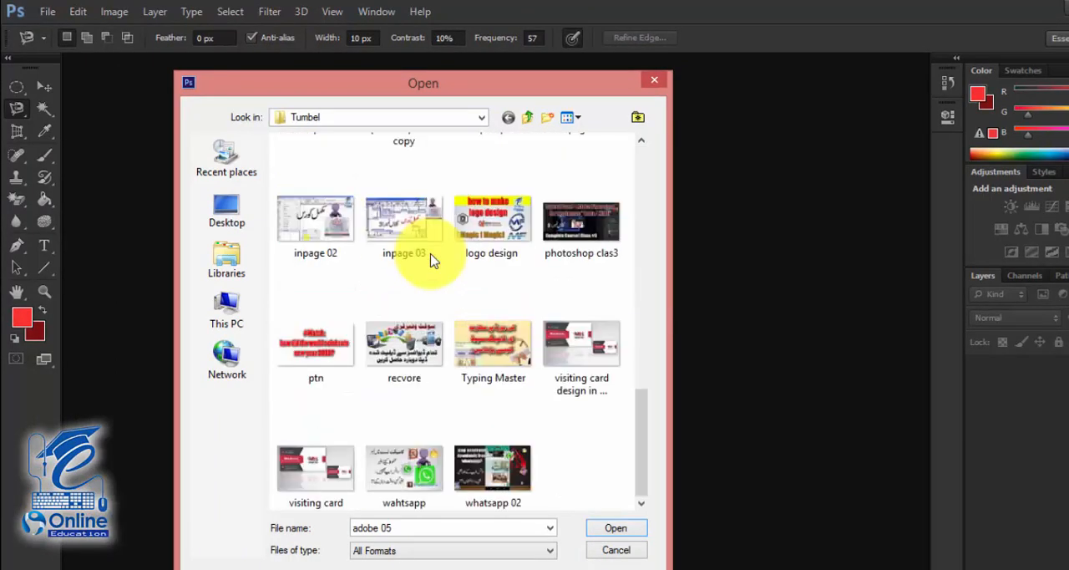
scroll(431, 260, up, 10)
drag(417, 103, 421, 60)
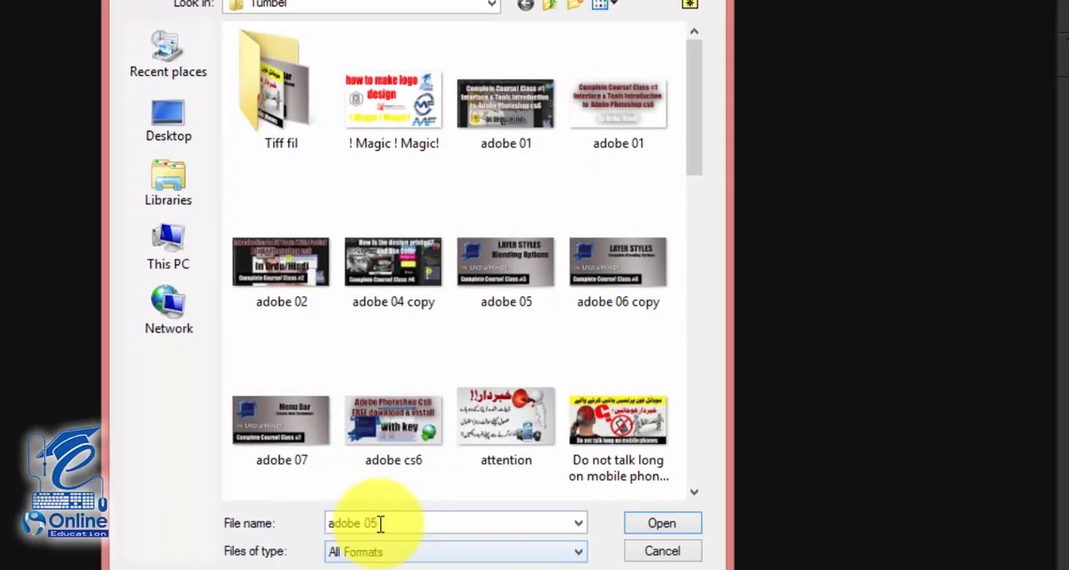
- Replace the file name with "ad" to look up matching files, and clear the entry again
drag(379, 522, 329, 523)
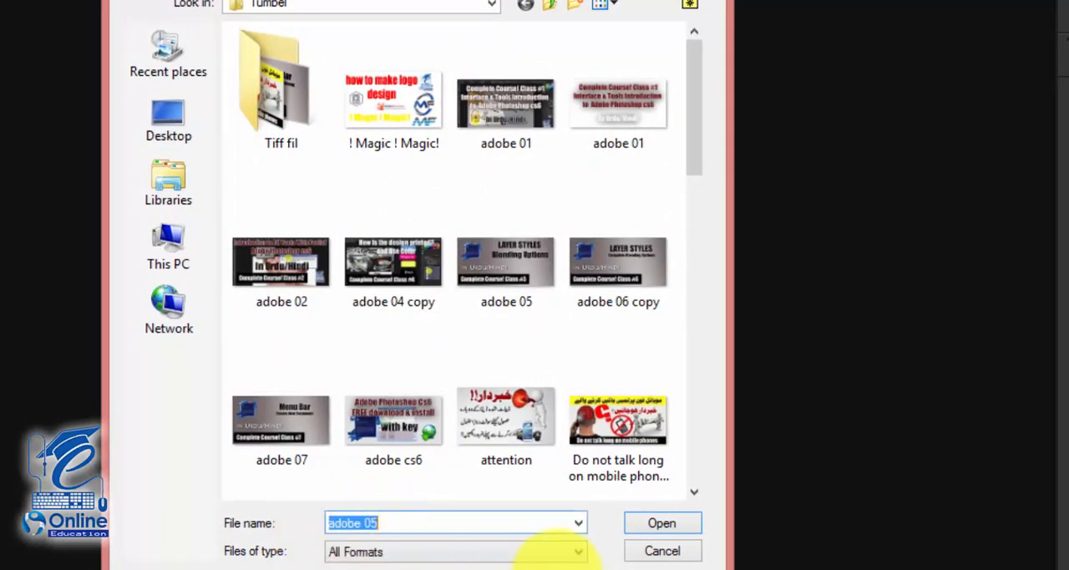
click(661, 541)
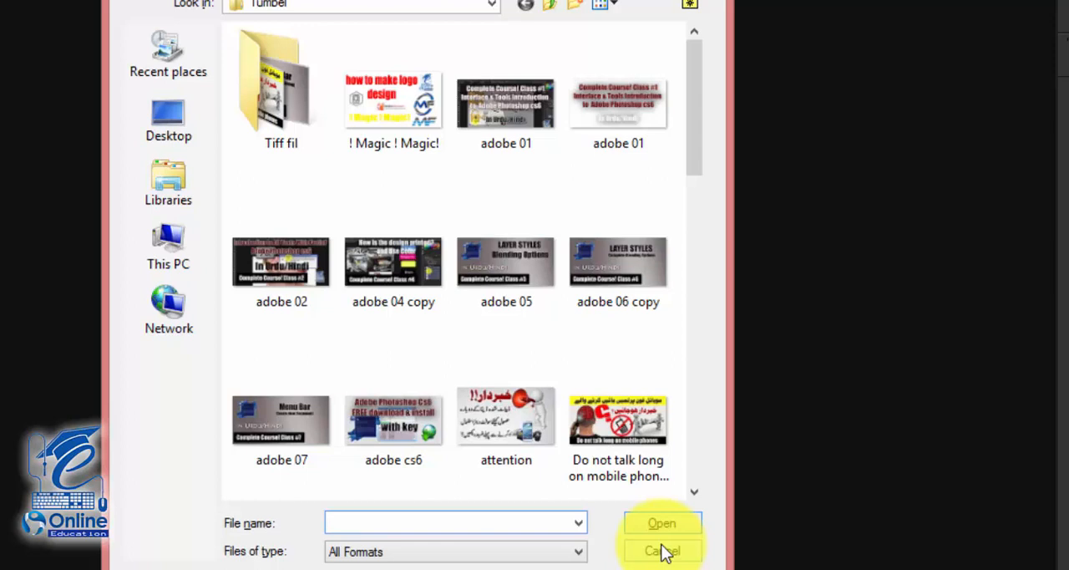
text(ad)
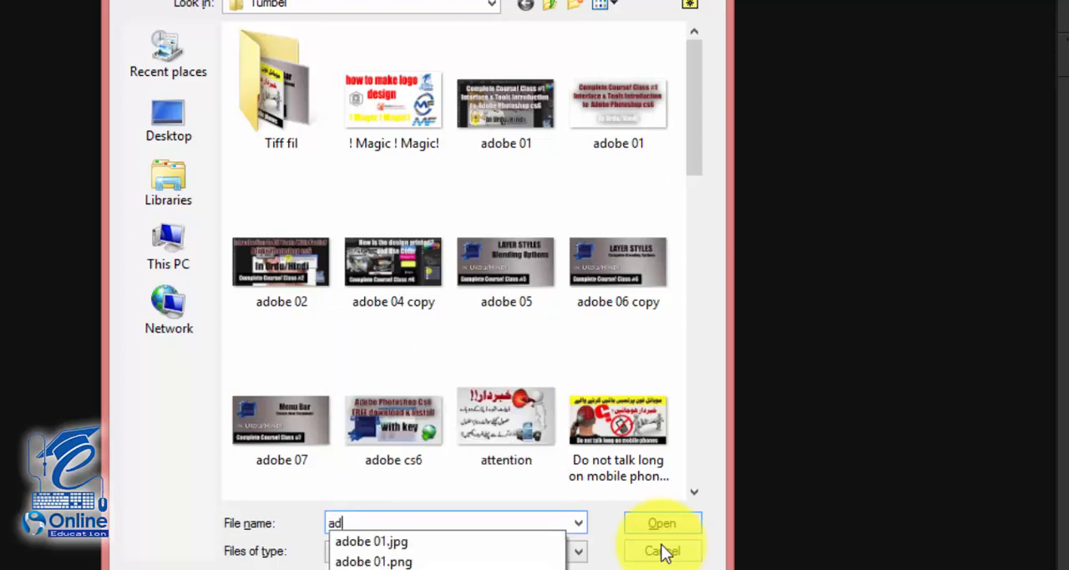
key(BackSpace)
key(BackSpace)
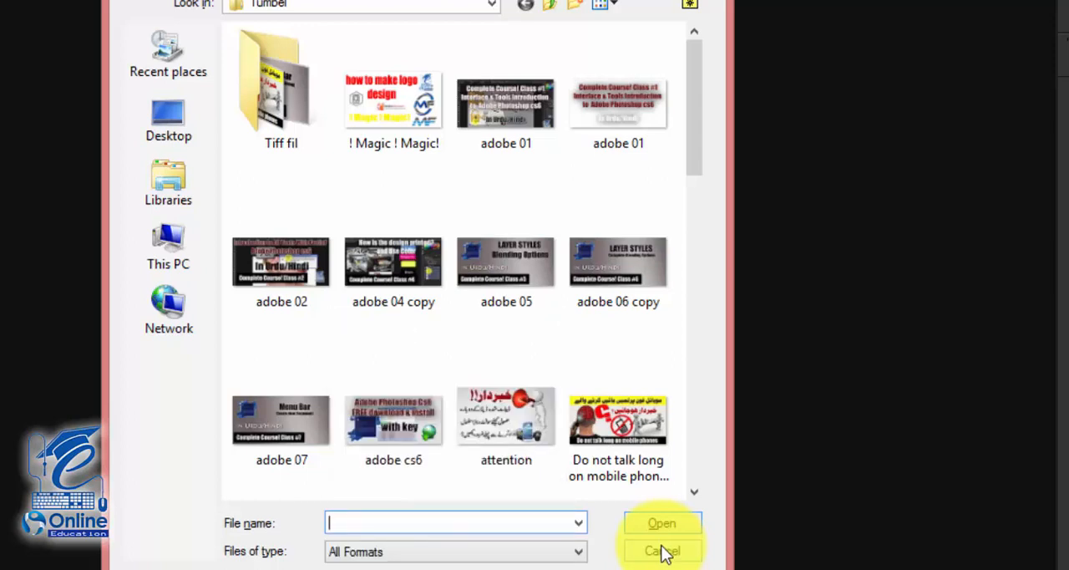
- Filter the file list to Photoshop EPS (*.EPS) and review the other available file formats
click(365, 557)
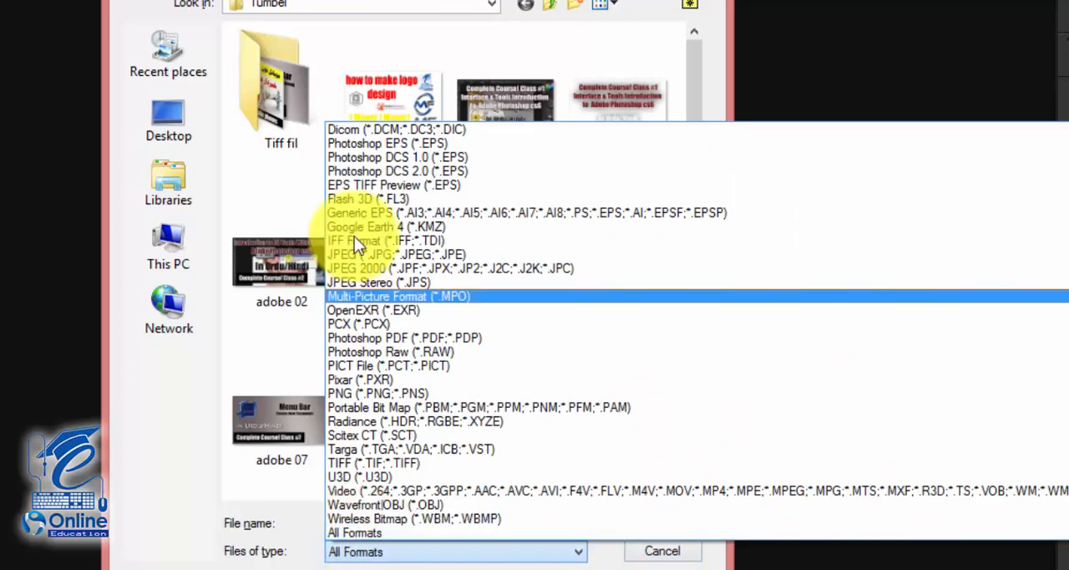
click(391, 145)
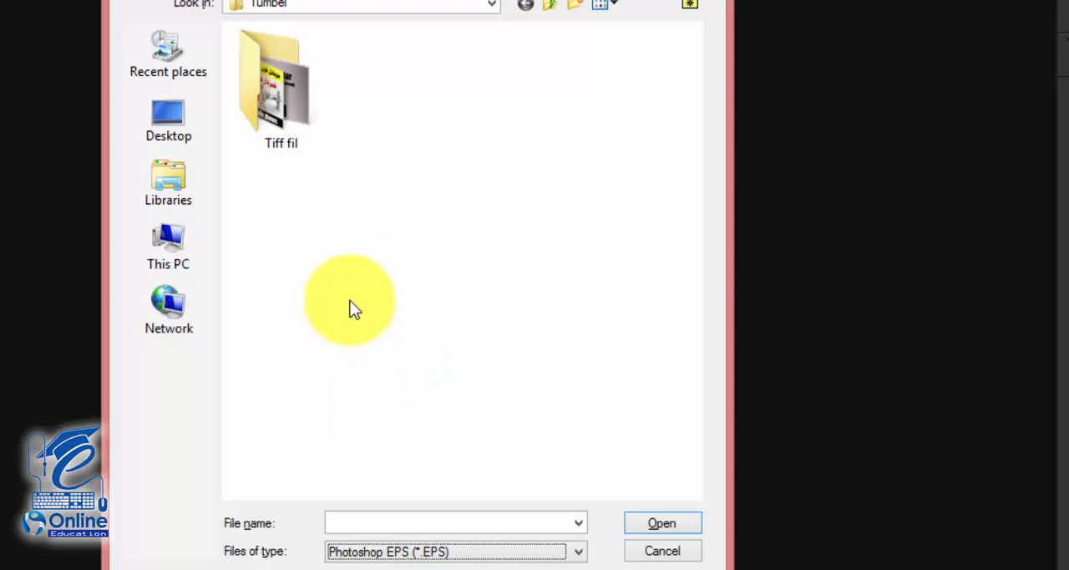
click(422, 551)
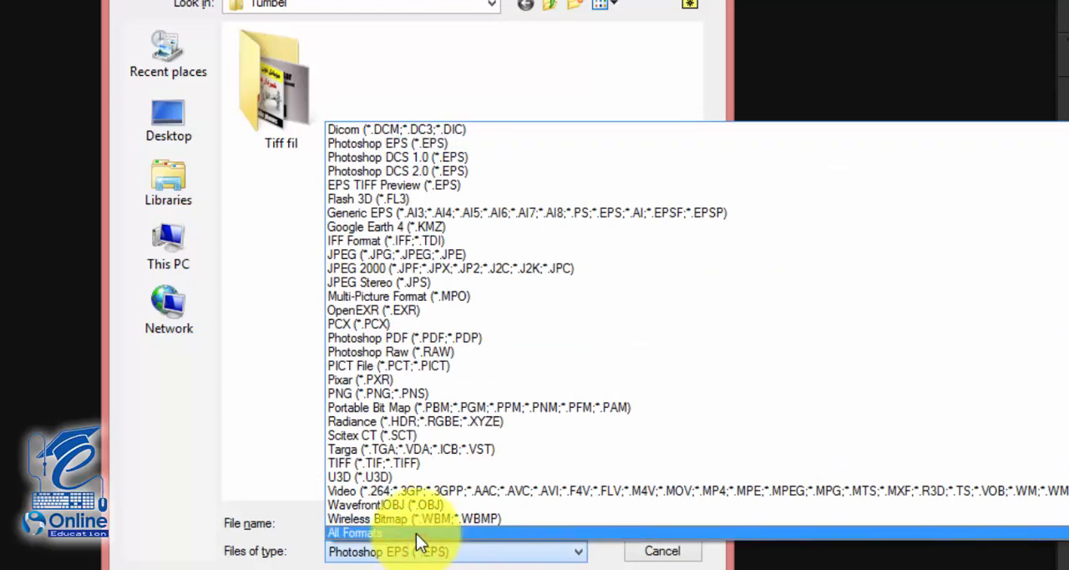
click(252, 288)
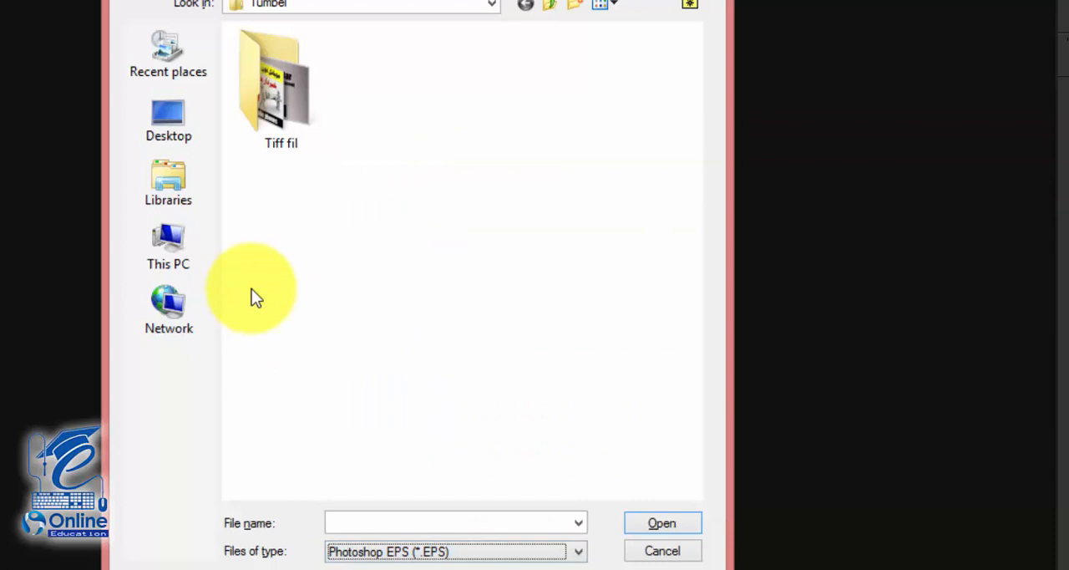
click(359, 551)
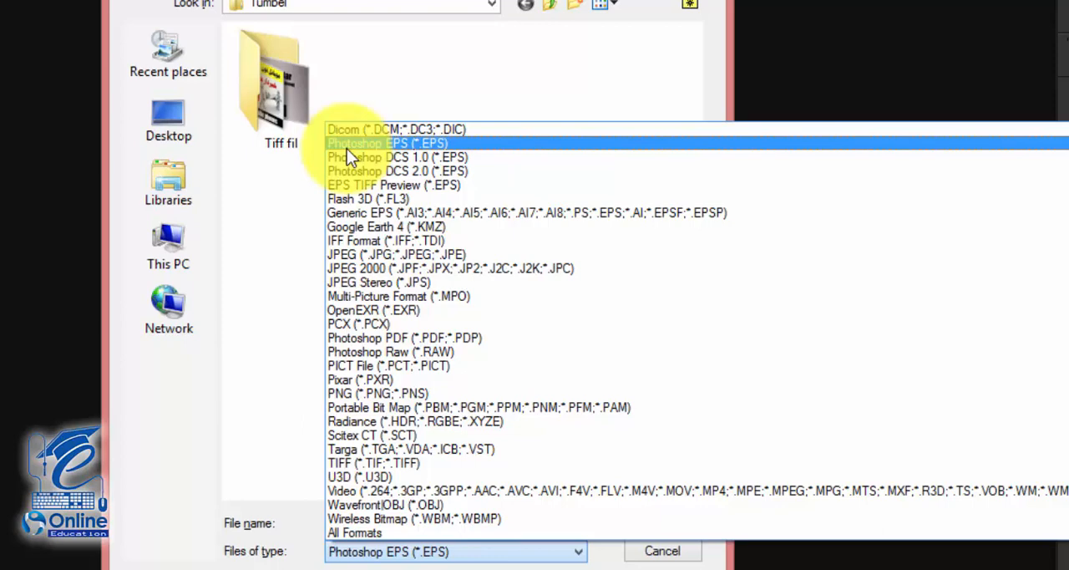
click(246, 565)
- Filter the file list to JPEG (*.JPG;*.JPEG;*.JPE) and look through the Tumbel folder's images
click(359, 559)
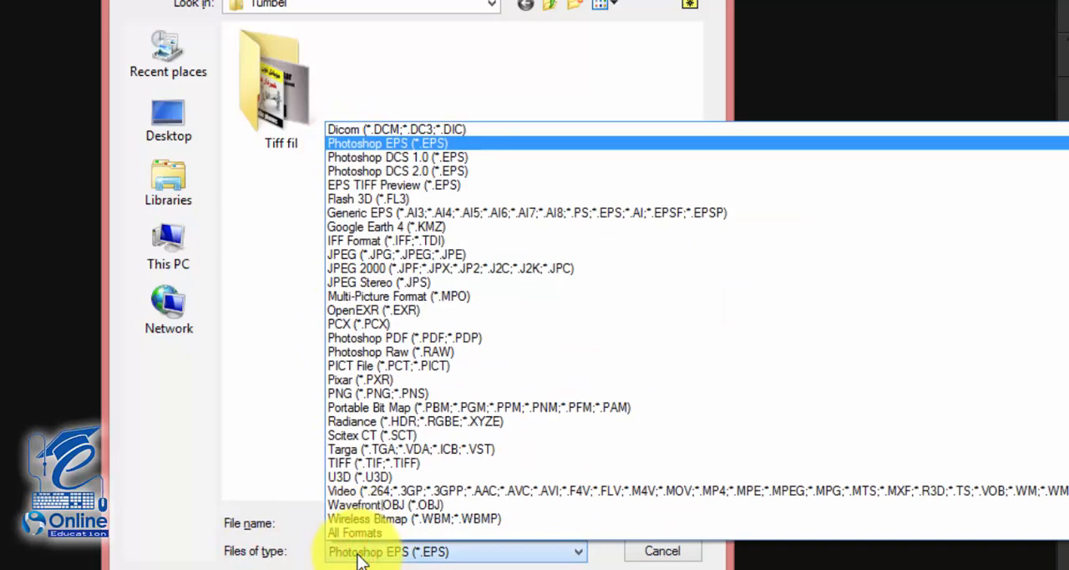
click(364, 257)
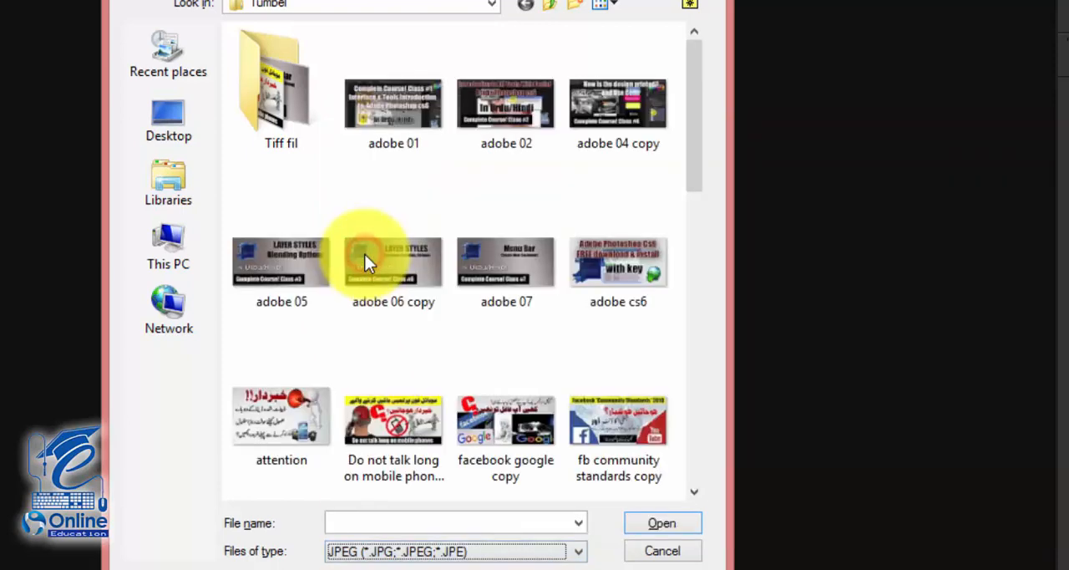
scroll(411, 321, down, 10)
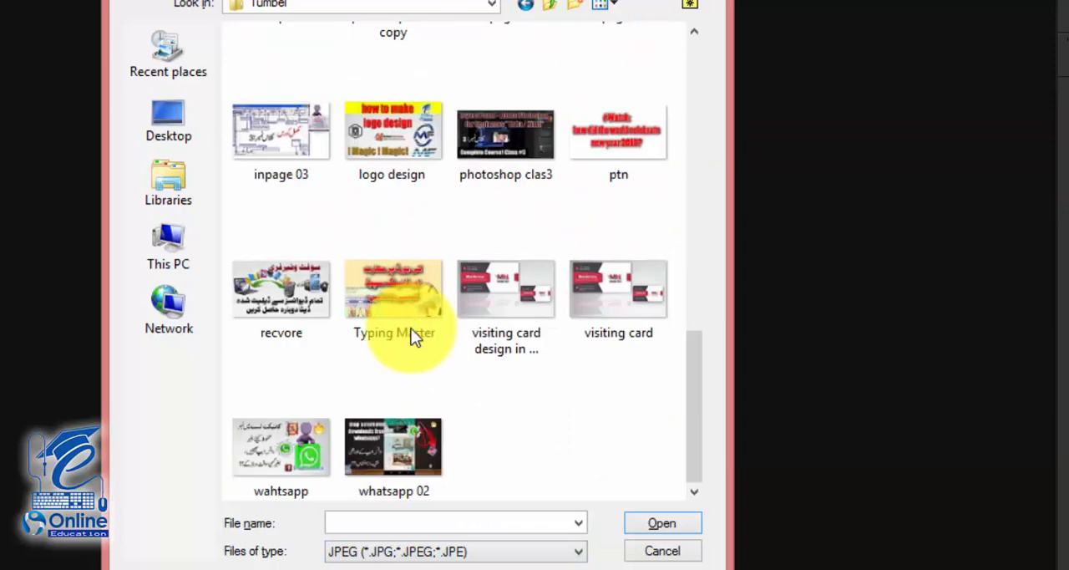
scroll(405, 348, up, 10)
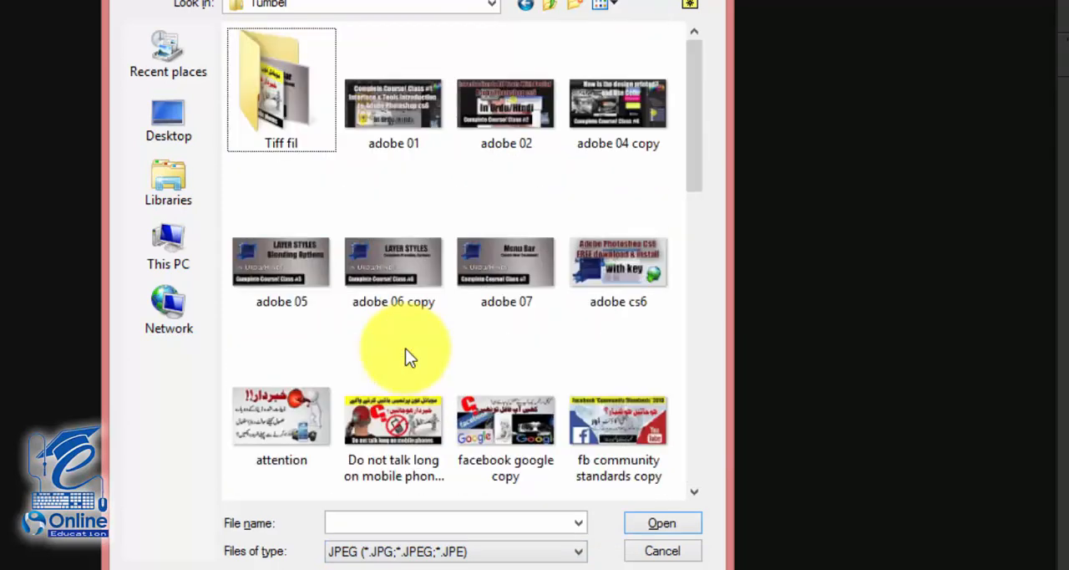
- Filter the file list to TIFF (*.TIF;*.TIFF) and browse the files inside the Tiff fil folder
click(444, 551)
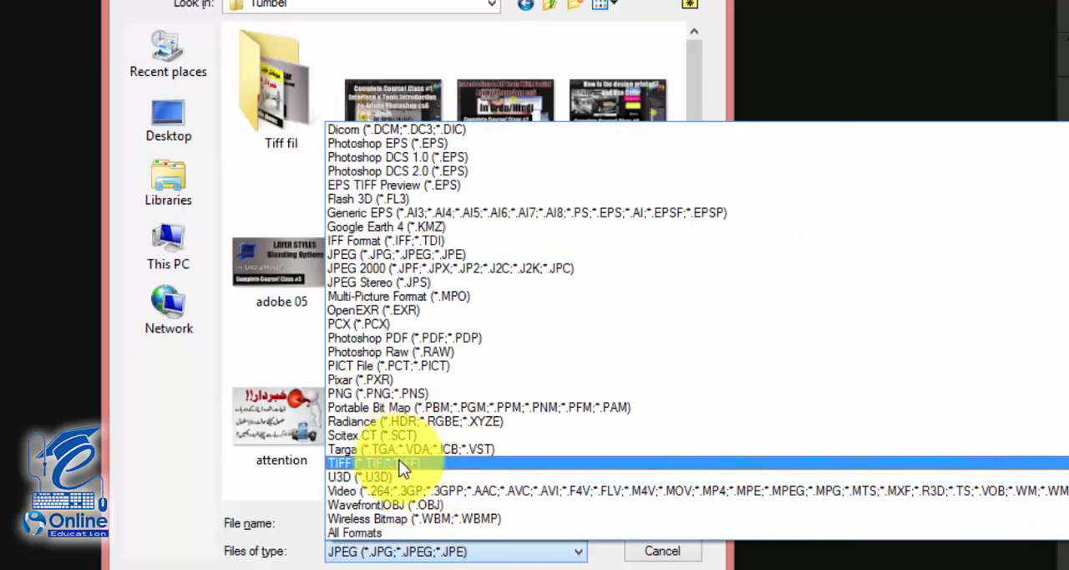
click(400, 462)
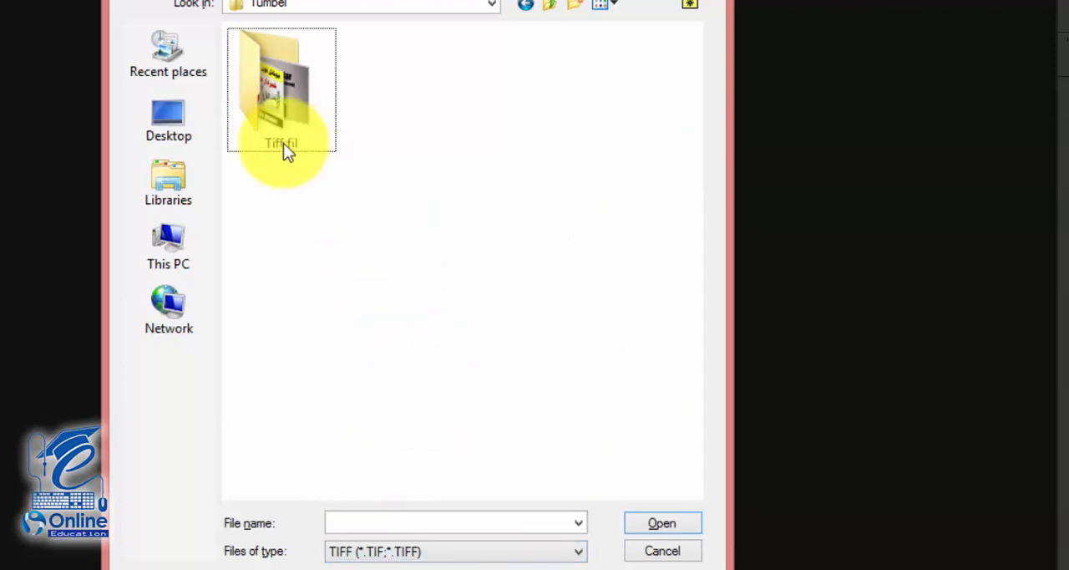
mouse_move(270, 111)
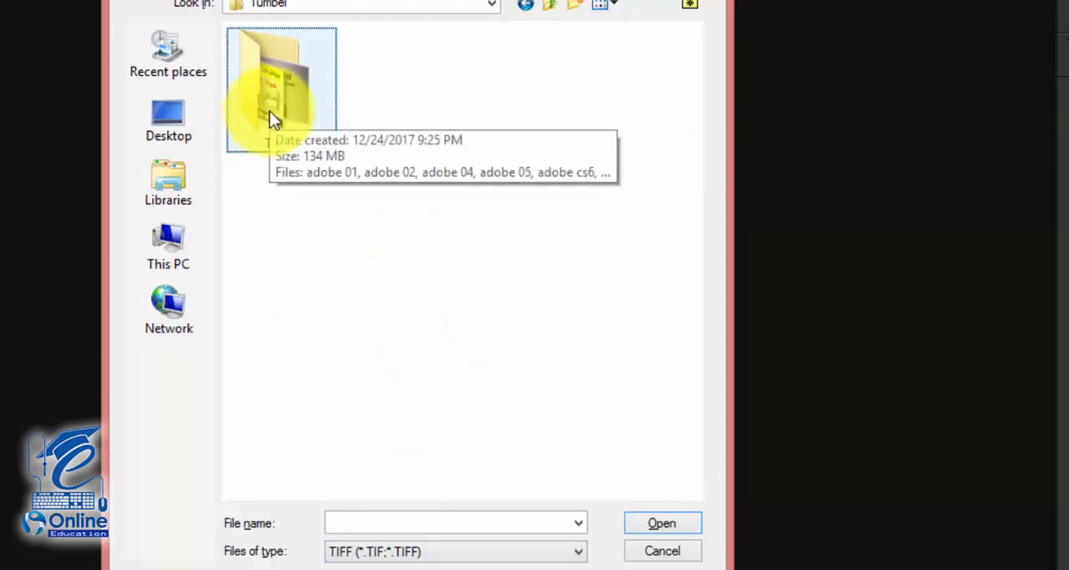
double_click(269, 111)
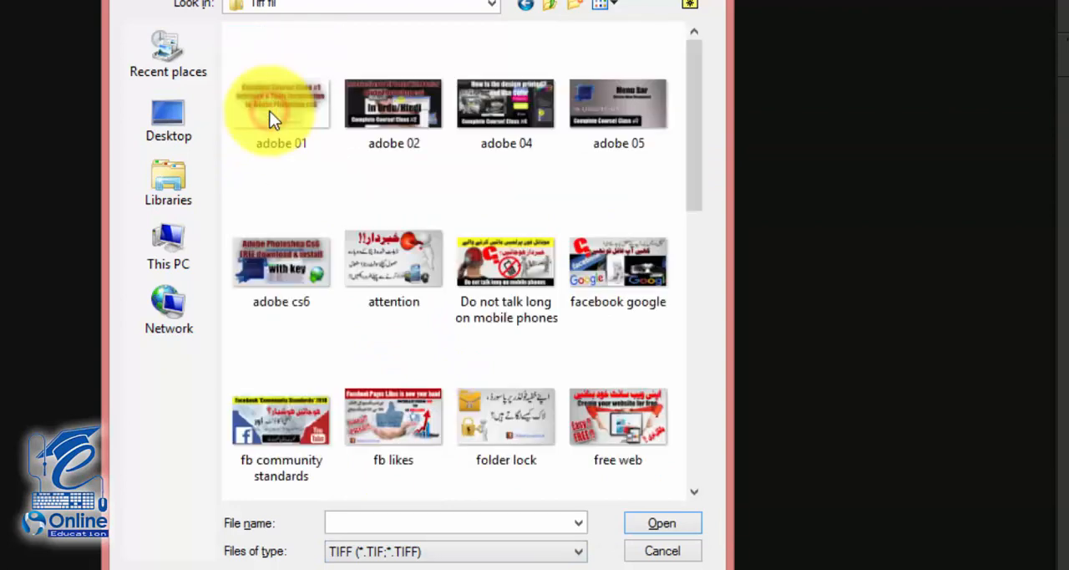
scroll(409, 217, down, 5)
scroll(380, 242, up, 5)
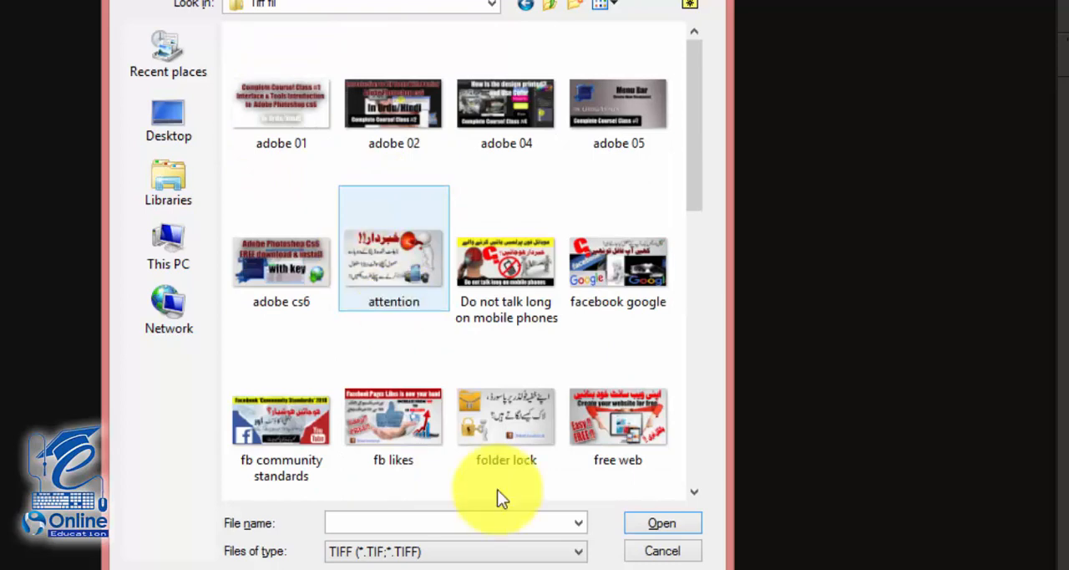
- Set the file type filter for the Tiff fil folder to JPEG (*.JPG;*.JPEG;*.JPE)
click(572, 551)
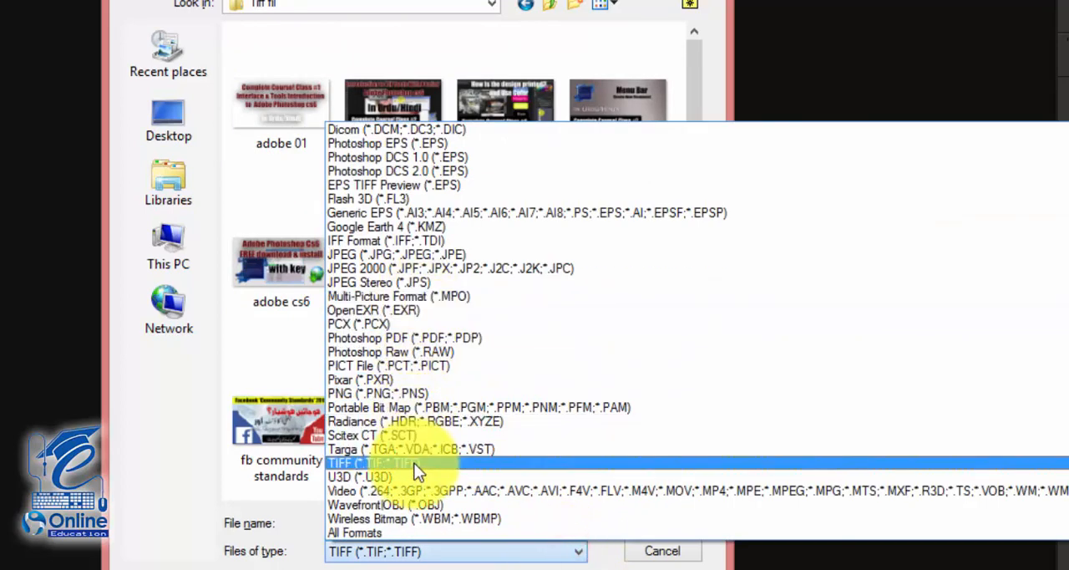
key(Up)
key(Up)
key(Up)
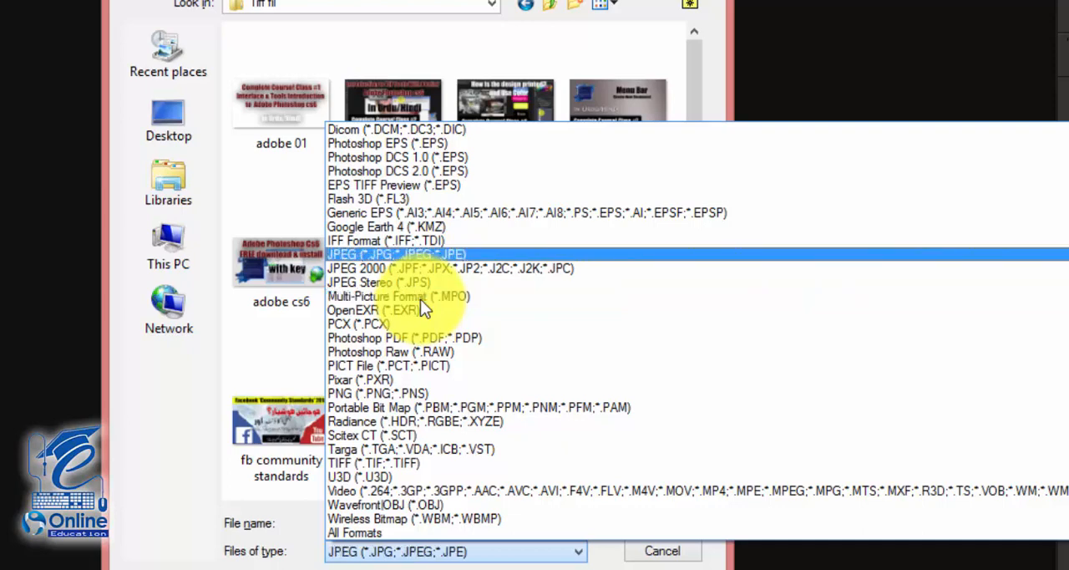
key(Return)
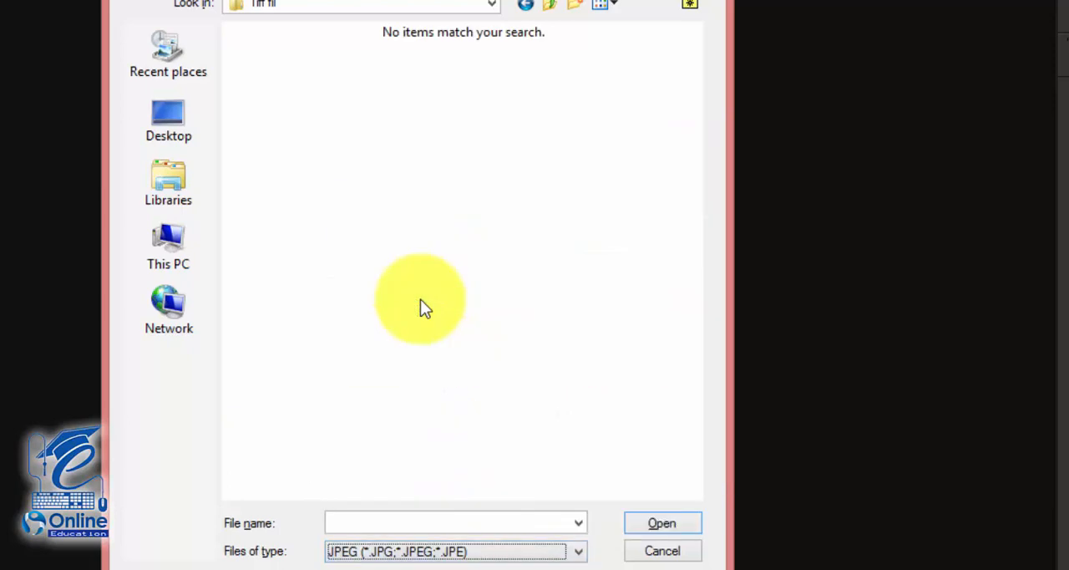
- Return to the previously visited Tumbel folder and select the adobe 07 image
click(527, 8)
click(504, 199)
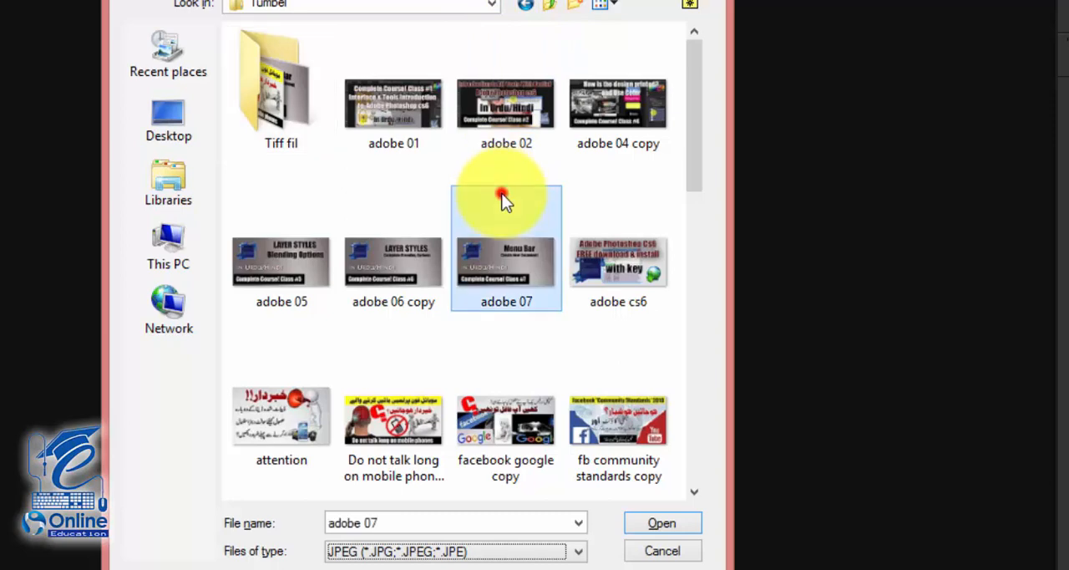
scroll(516, 250, down, 5)
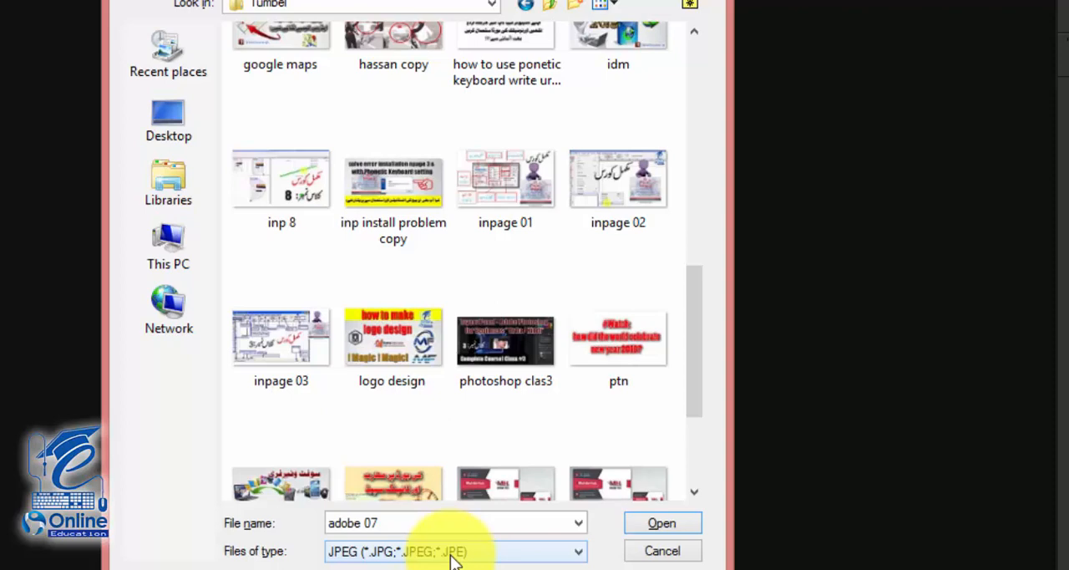
- Examine the folder locations available for browsing, keep the Tumbel folder as the location and return to the start of its files
click(399, 7)
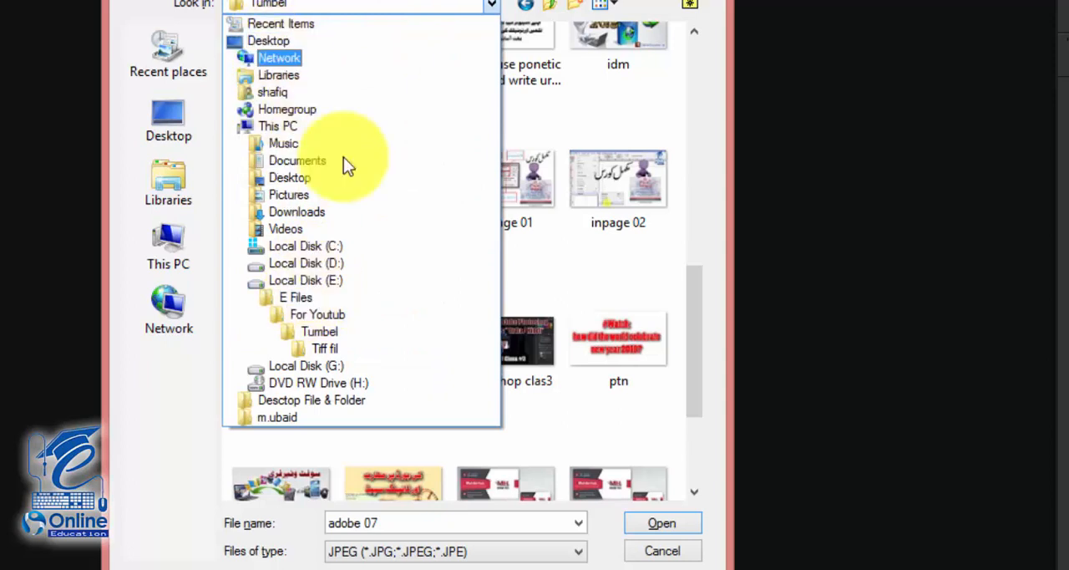
click(327, 350)
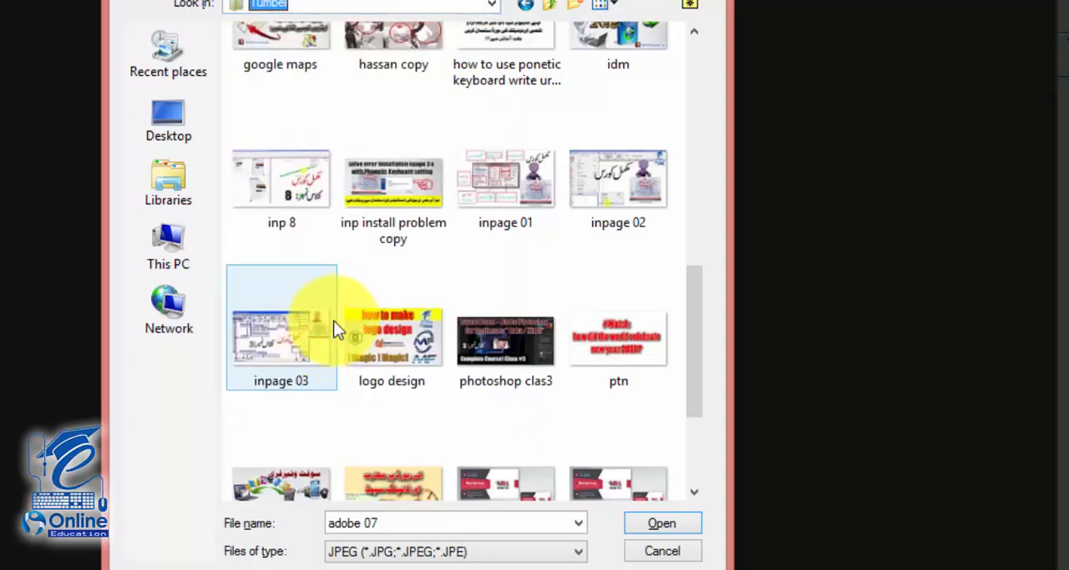
scroll(516, 260, up, 6)
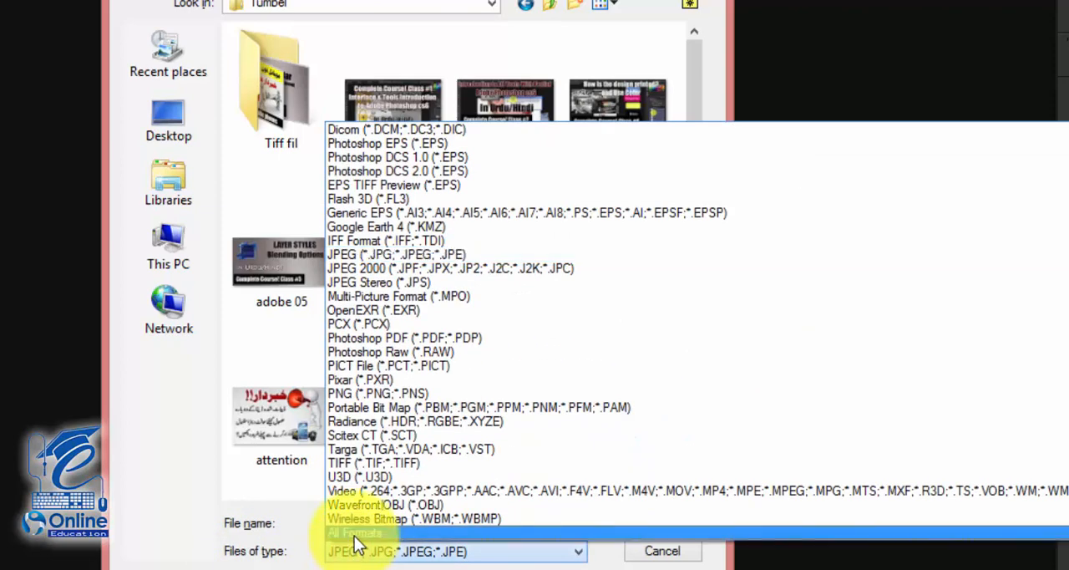
- Set the file type filter to All Formats, select the adobe cs6 image and browse the files in the Tumbel folder
click(354, 536)
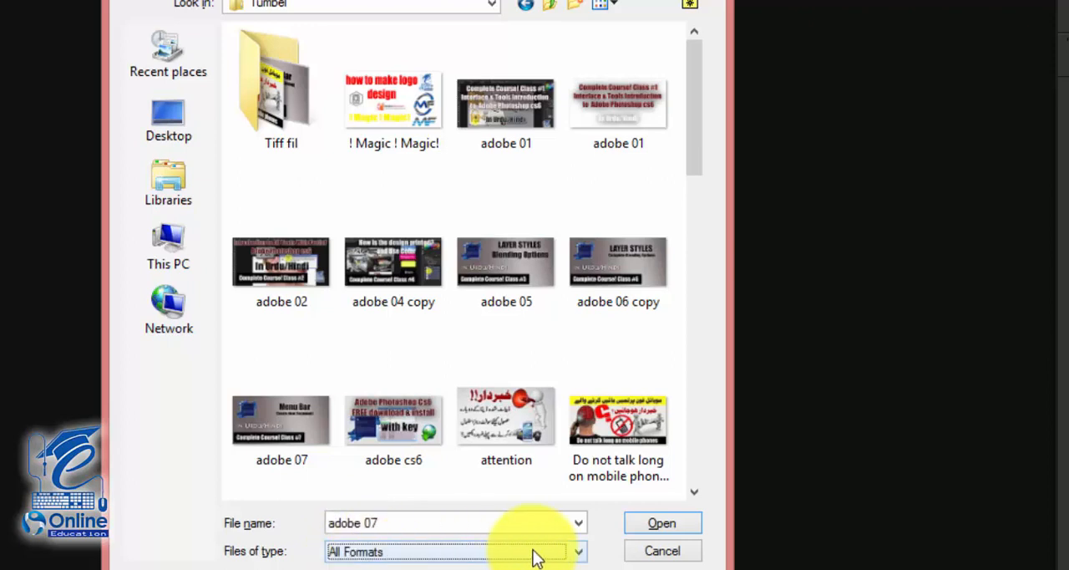
click(419, 402)
scroll(419, 405, down, 5)
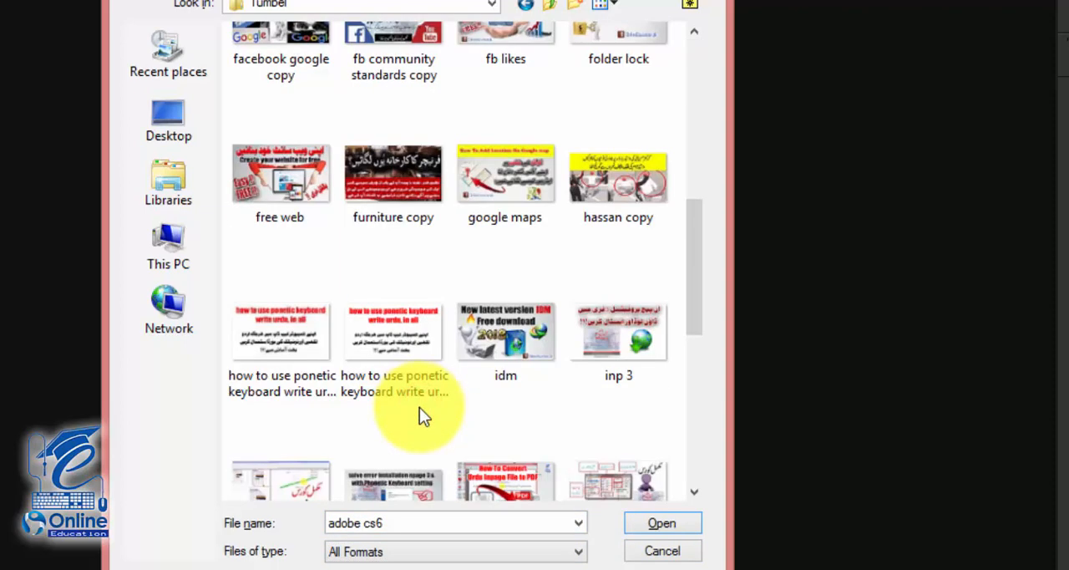
scroll(405, 369, up, 5)
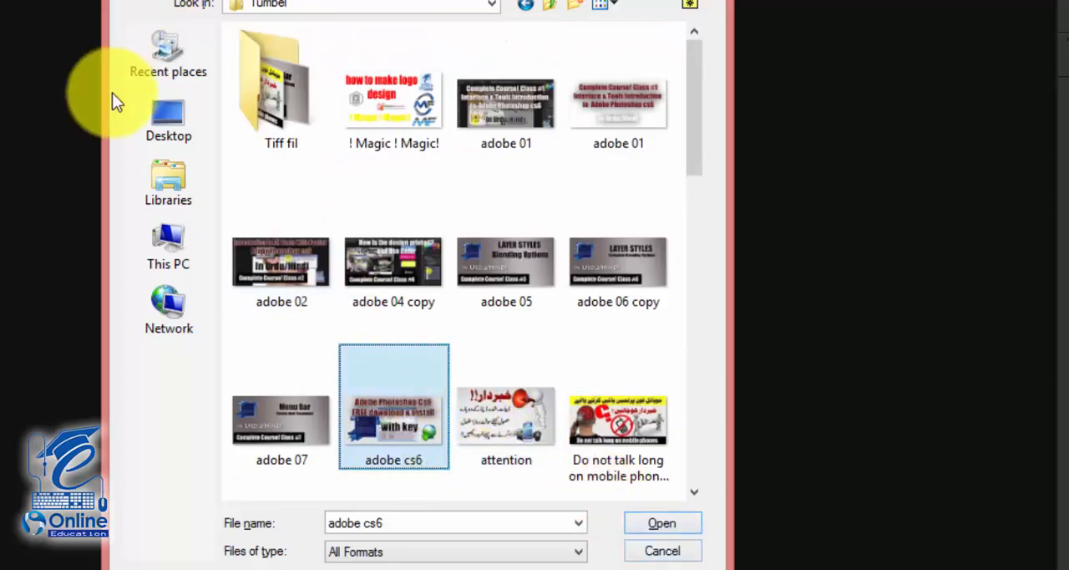
- Open alex-block-354270-unsplash.jpg from the for desing folder inside Downloads
click(255, 5)
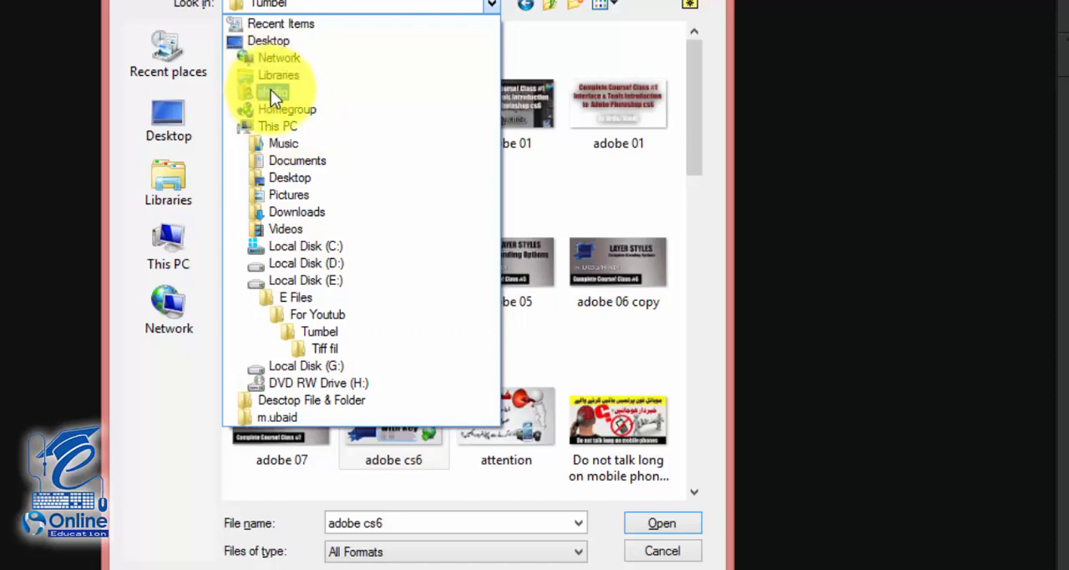
click(271, 213)
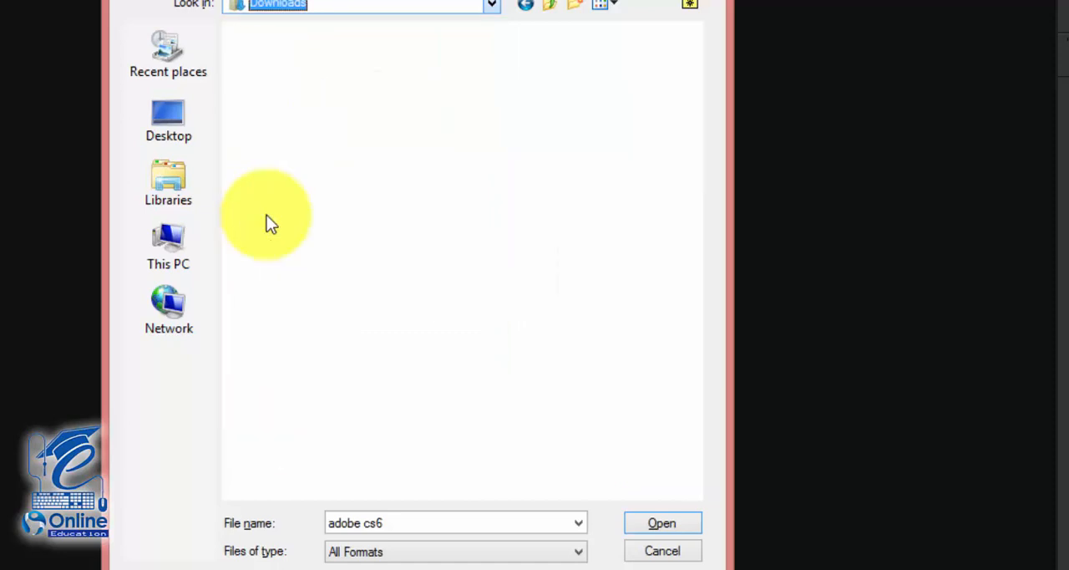
double_click(284, 276)
click(286, 244)
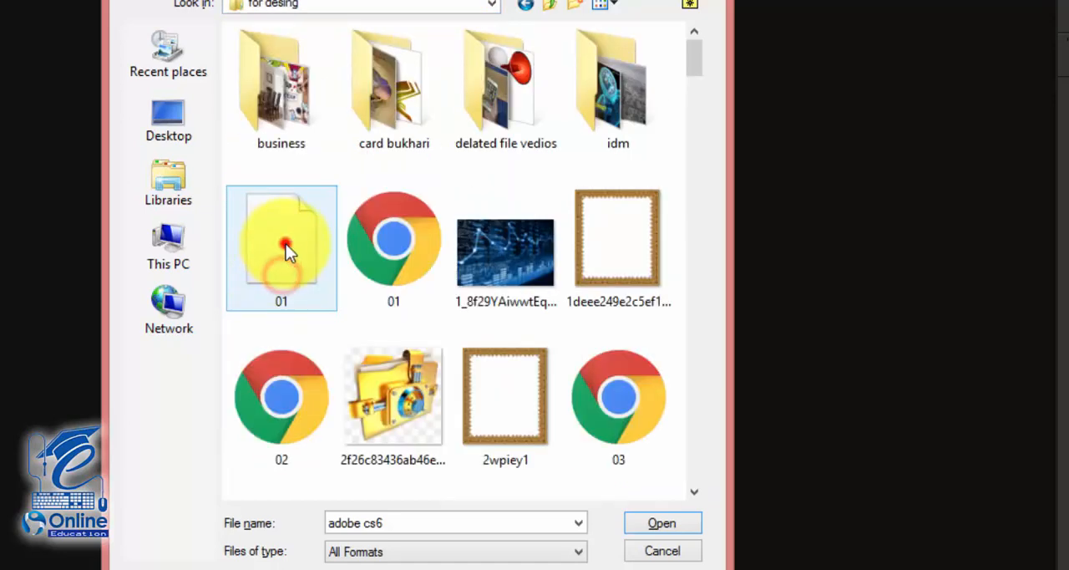
scroll(286, 244, down, 15)
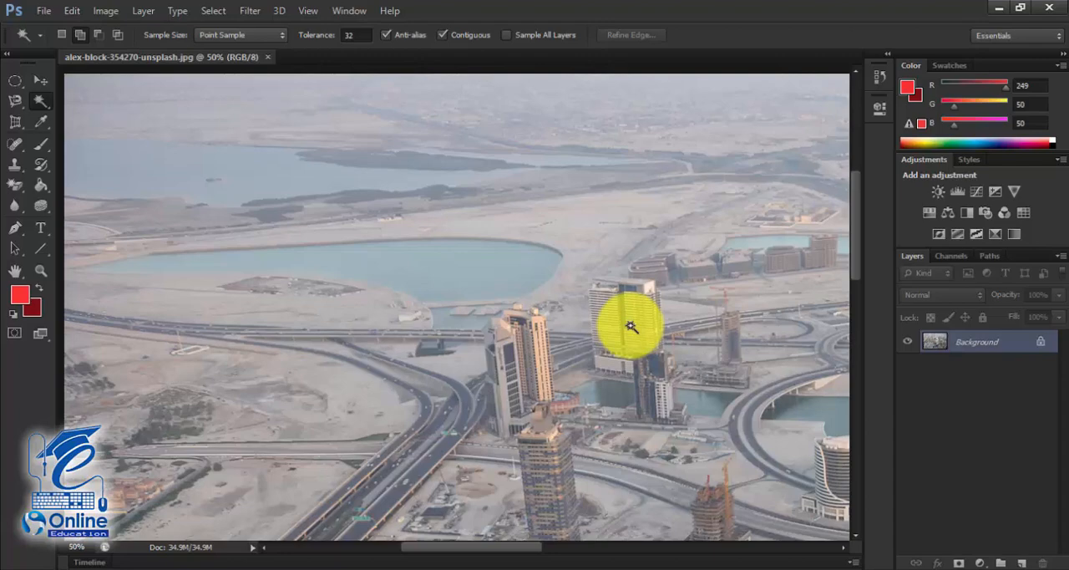
- Zoom the aerial city photo out to 25%, and enlarge it to 200% to inspect the buildings closely
key(ctrl+minus)
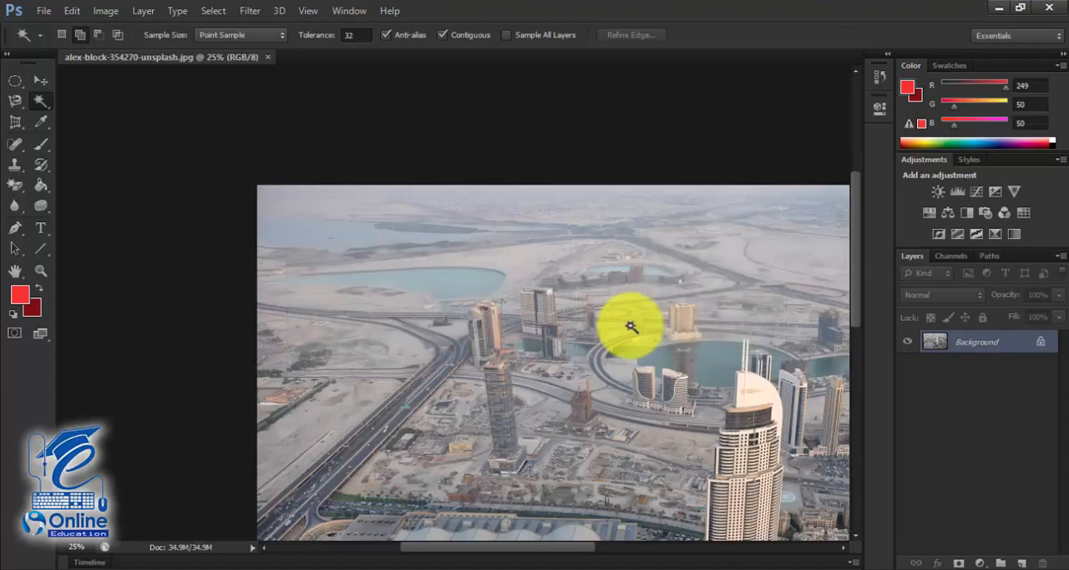
key(ctrl+plus)
key(ctrl+plus)
key(ctrl+plus)
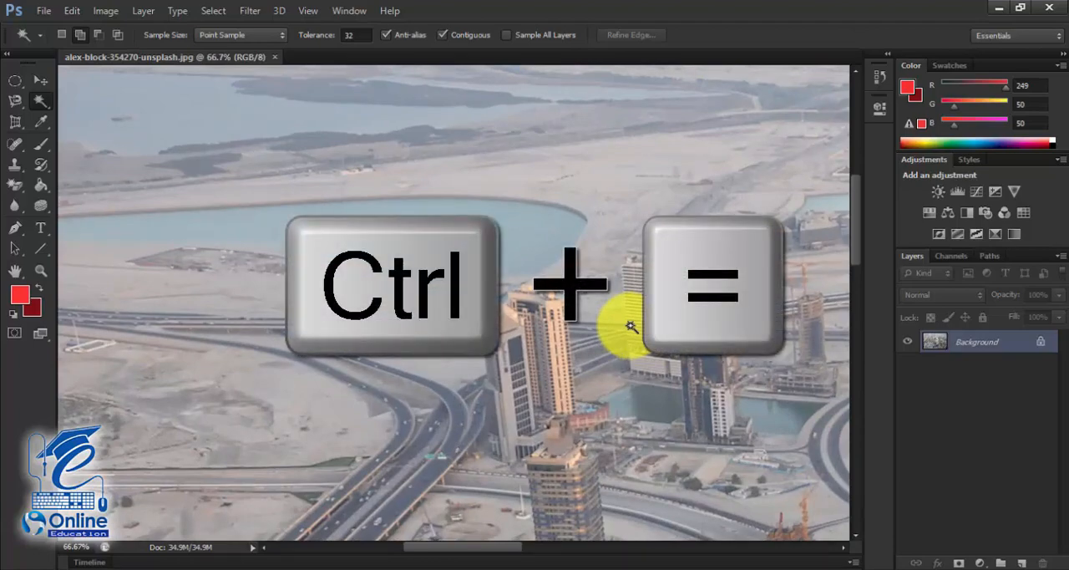
key(ctrl+equal)
key(ctrl+equal)
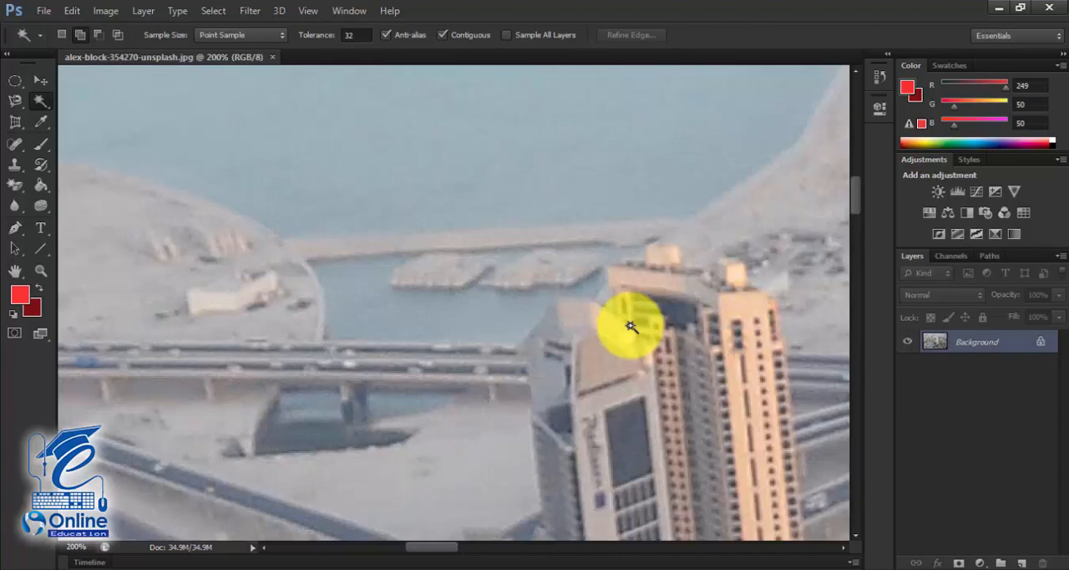
- Zoom out to 16.7% to view the whole photo, and examine the central tower and its surroundings at 33.3%
key(ctrl+minus)
key(ctrl+minus)
key(ctrl+minus)
key(ctrl+minus)
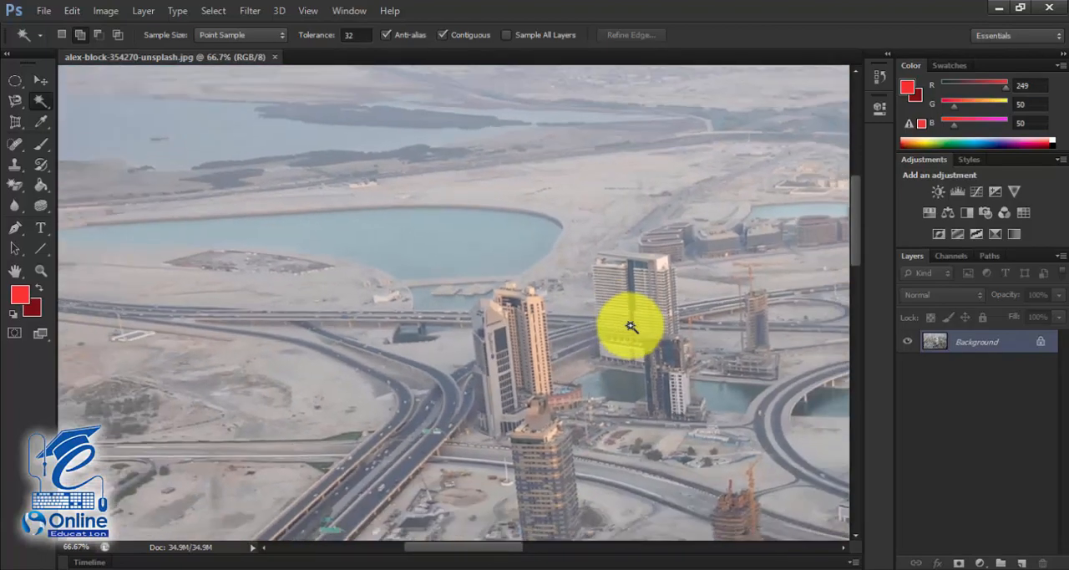
key(ctrl+minus)
key(ctrl+minus)
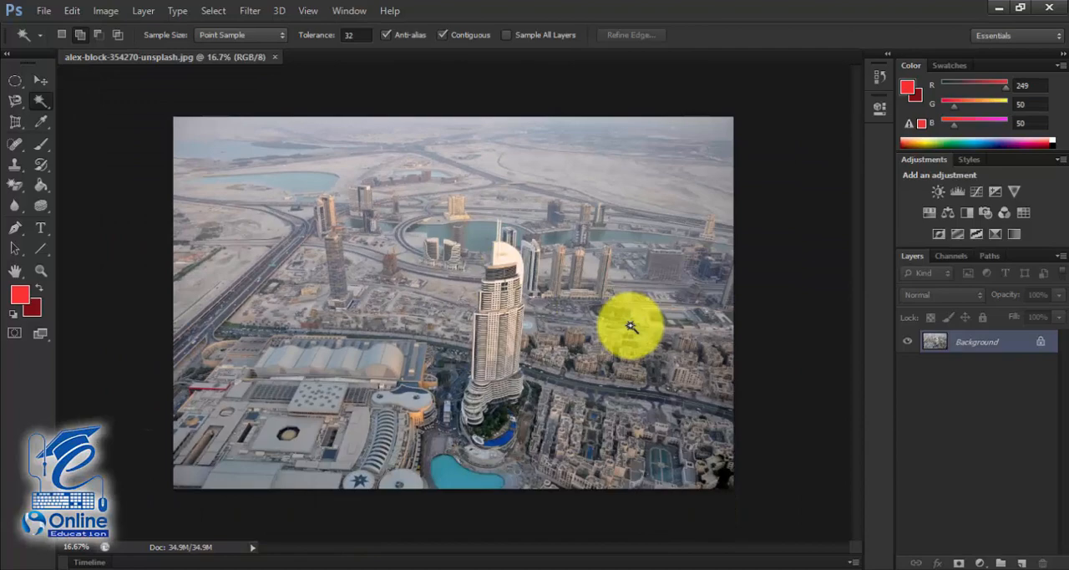
scroll(630, 326, up, 2)
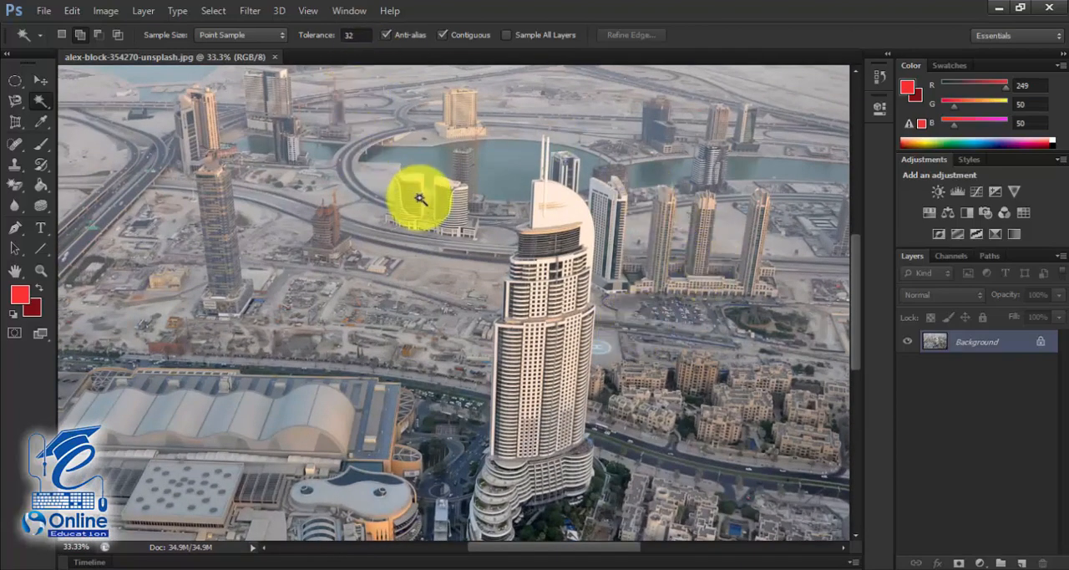
drag(854, 303, 855, 359)
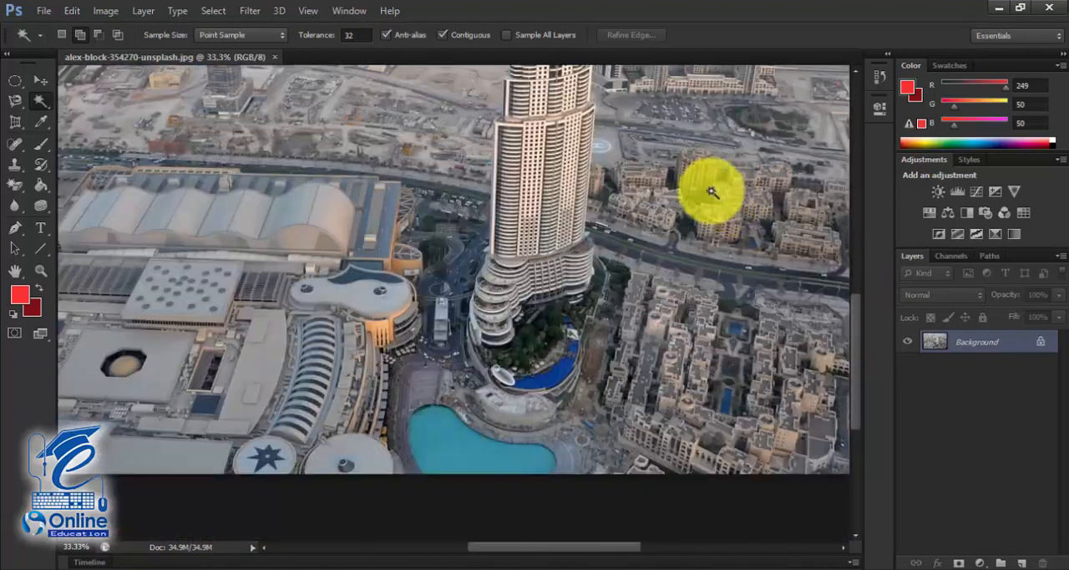
scroll(501, 269, up, 5)
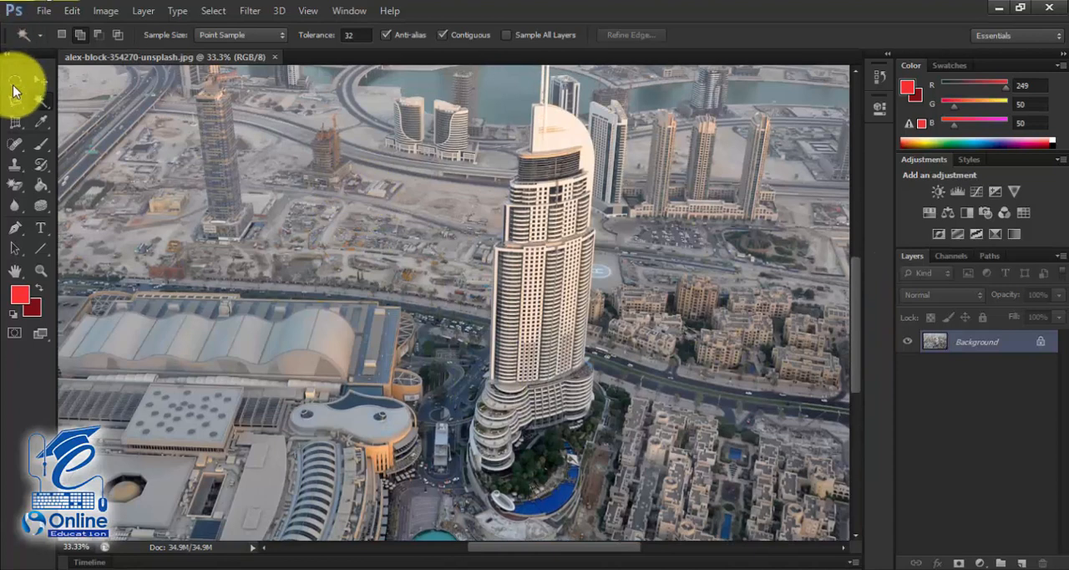
- Create a blank white RGB document from the Photo preset, Landscape, 2 x 3 at 300 pixels/inch
click(14, 87)
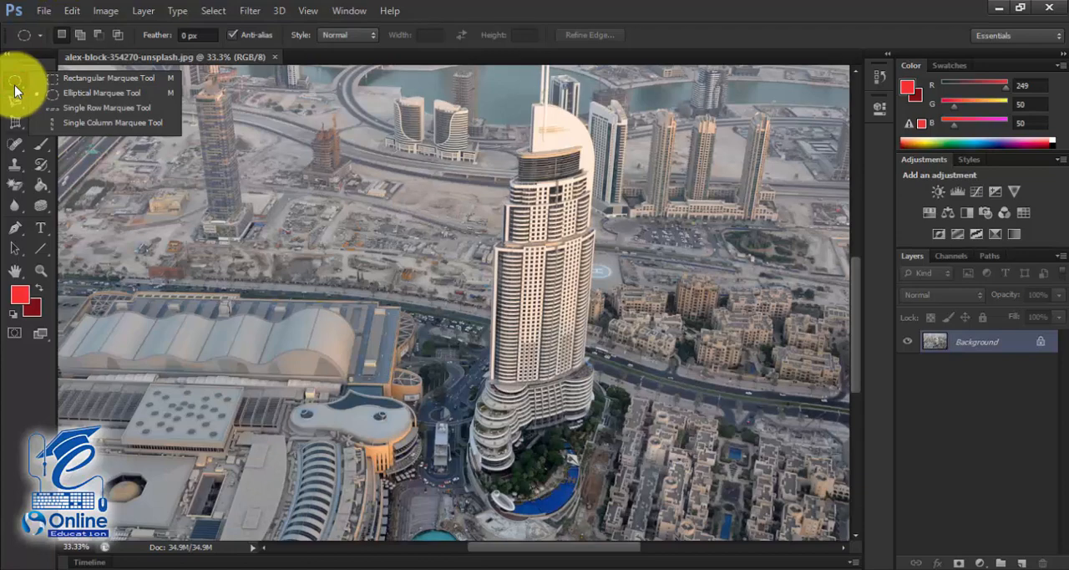
click(45, 11)
click(49, 31)
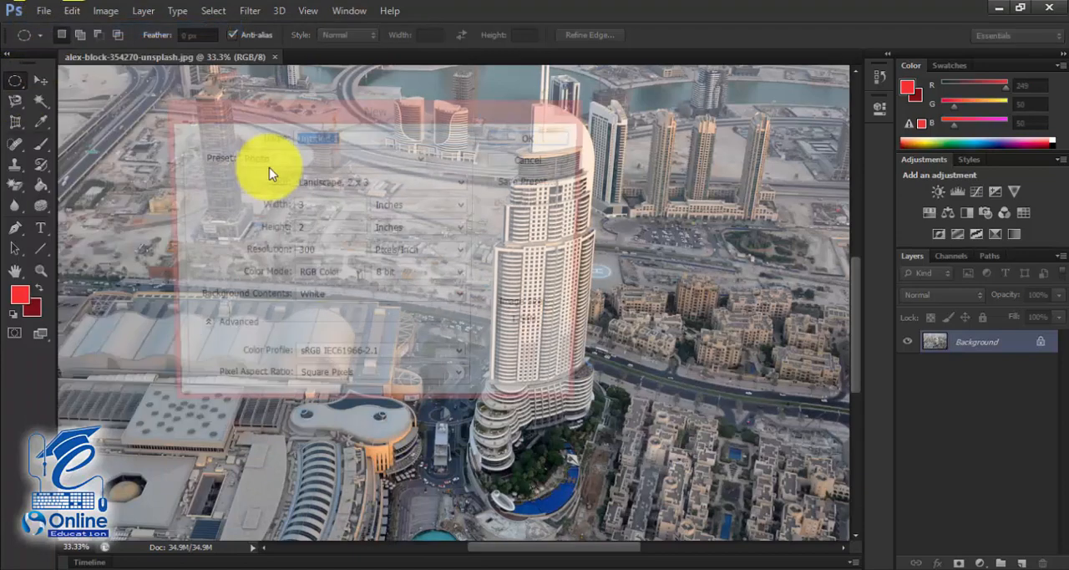
click(528, 142)
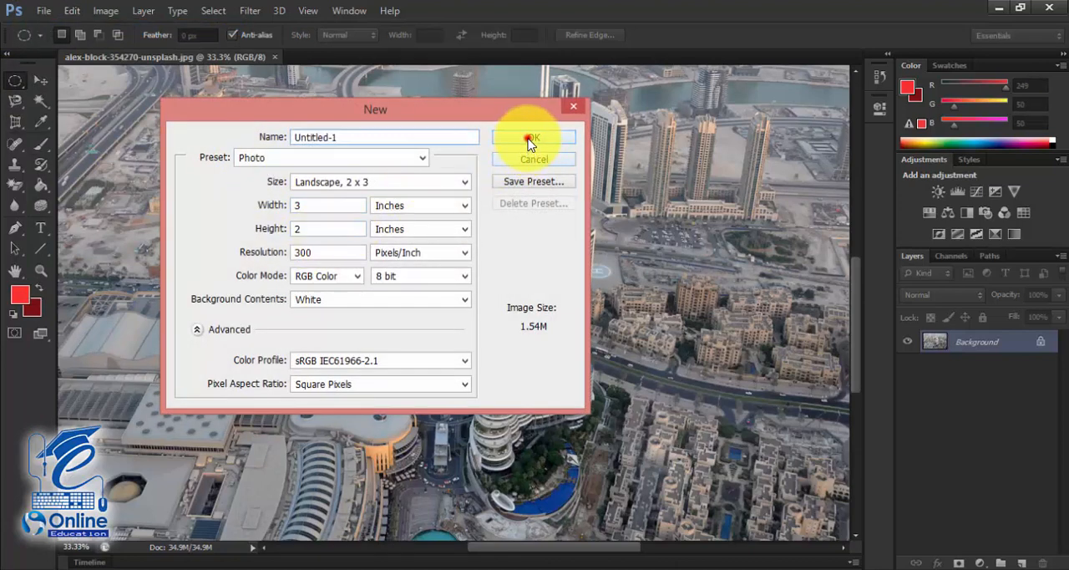
- Draw square selections on the blank canvas with the Rectangular Marquee tool in Fixed Ratio style, each replacing the previous one
right_click(15, 81)
click(65, 84)
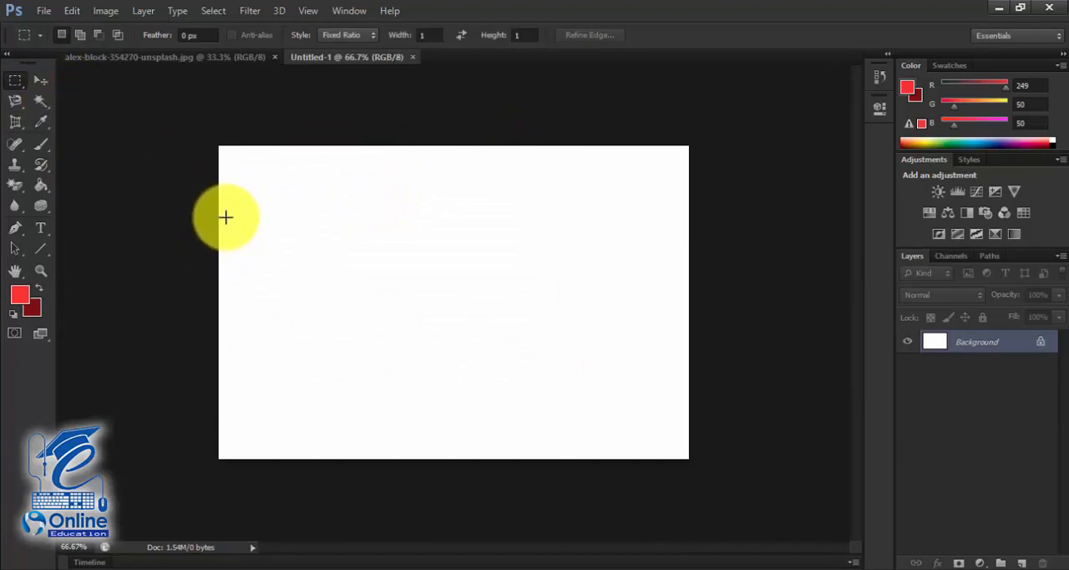
drag(224, 218, 318, 309)
drag(345, 220, 428, 293)
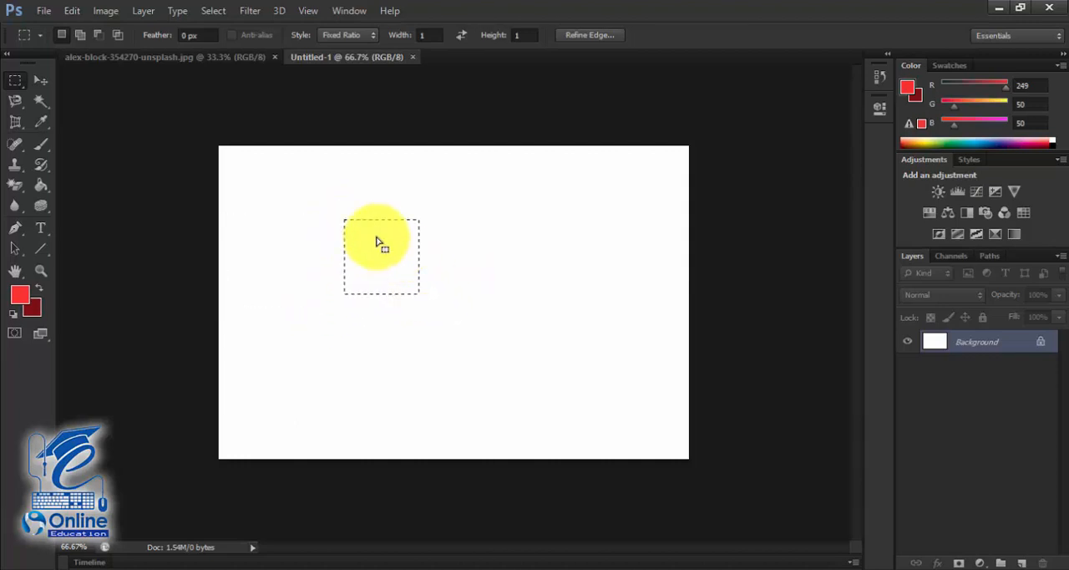
drag(236, 193, 311, 259)
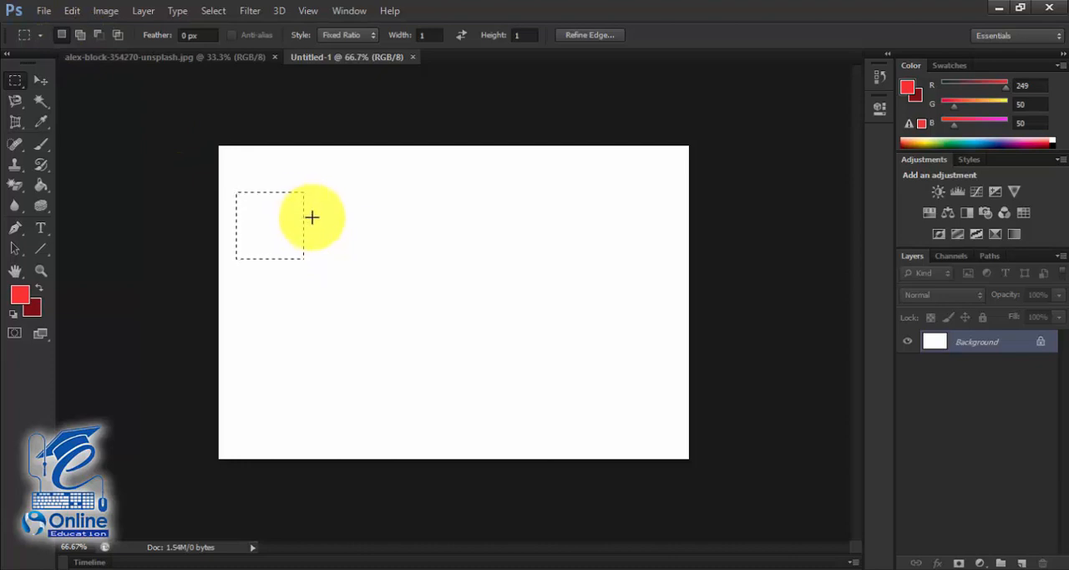
- Switch to Add to selection and add two overlapping squares and one separate square beside the existing selection
click(80, 36)
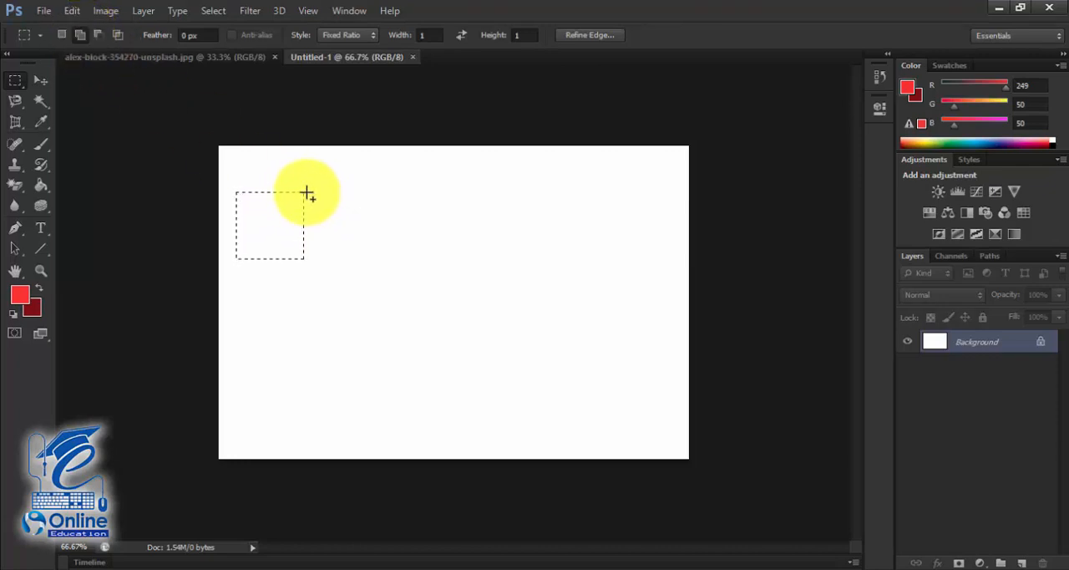
drag(293, 190, 423, 298)
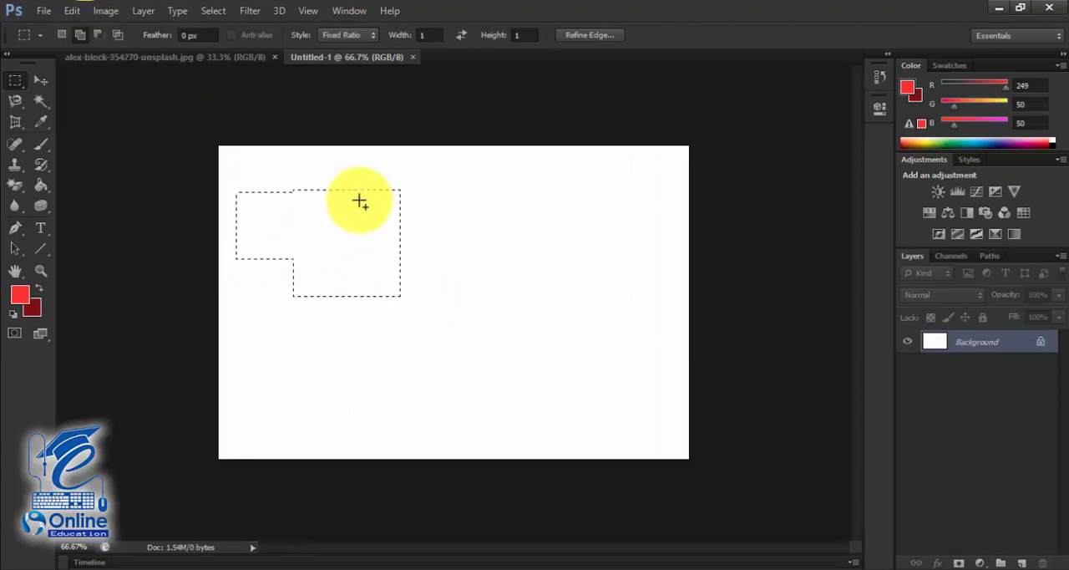
drag(365, 198, 530, 292)
drag(488, 222, 559, 277)
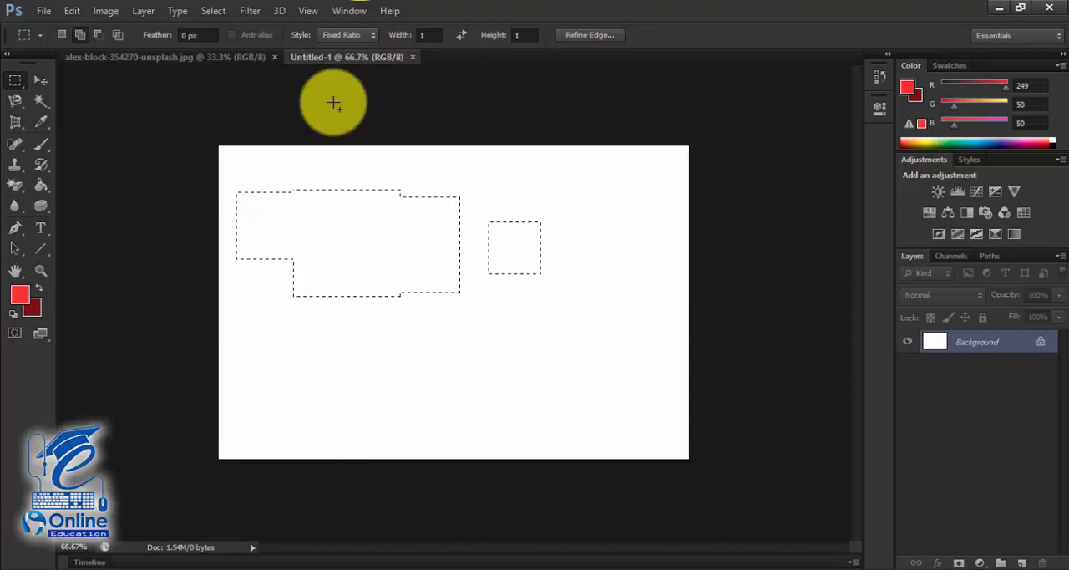
- Undo the added selections one by one, stepping back until the canvas has no selection
key(ctrl+z)
key(ctrl+z)
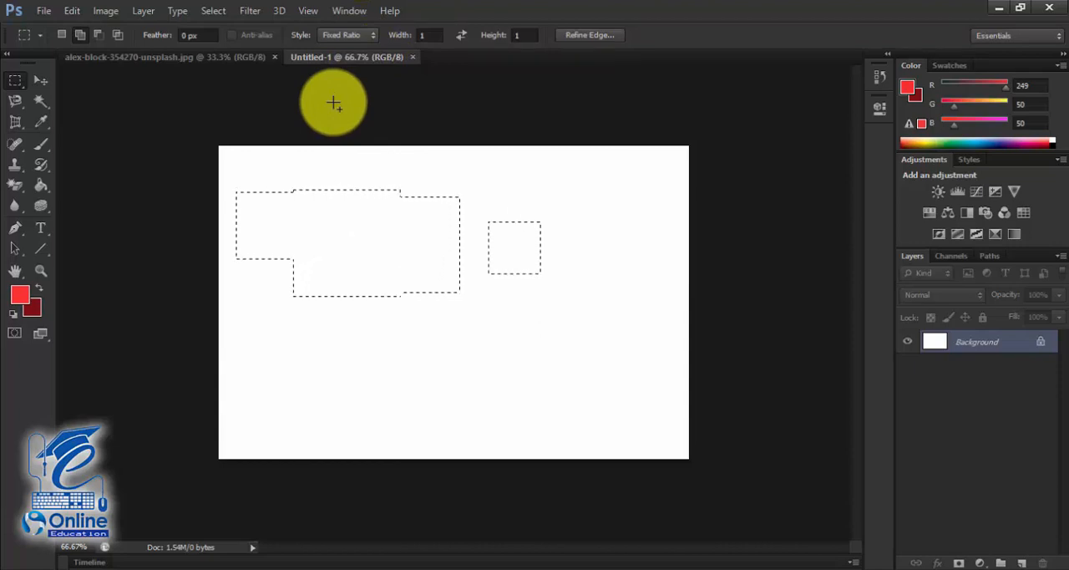
key(ctrl+z)
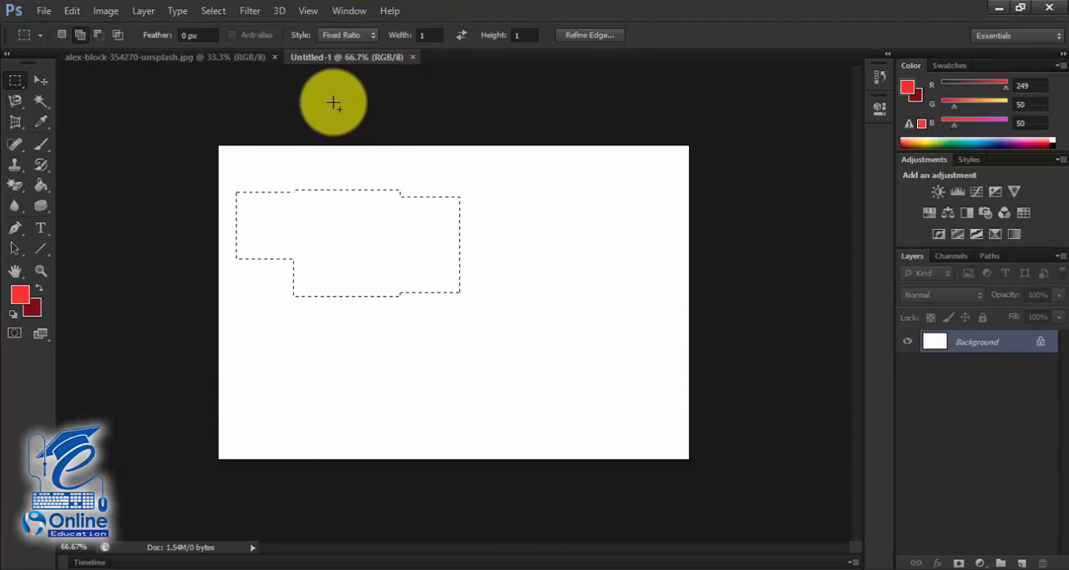
key(ctrl+alt+z)
key(ctrl+alt+z)
key(ctrl+alt+z)
key(ctrl+alt+z)
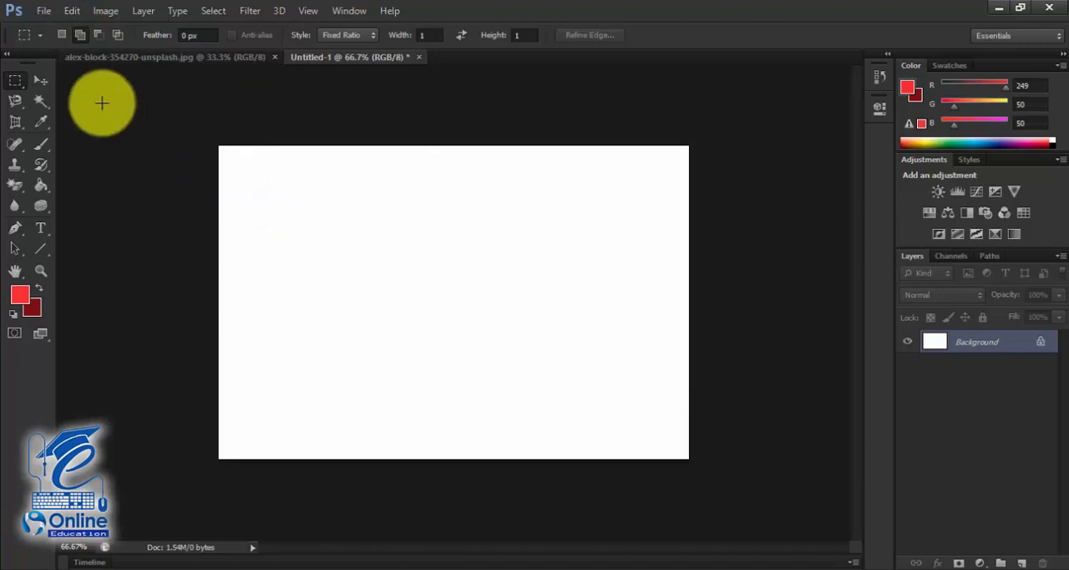
- Switch the marquee to New selection and draw a small square selection, replacing it with a larger one beside it
click(62, 34)
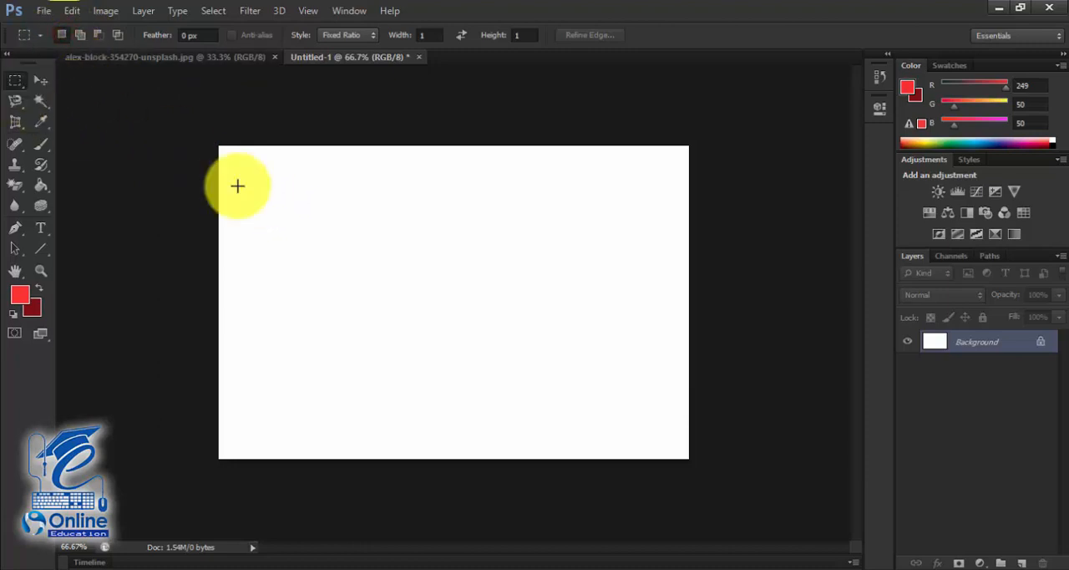
drag(251, 199, 298, 237)
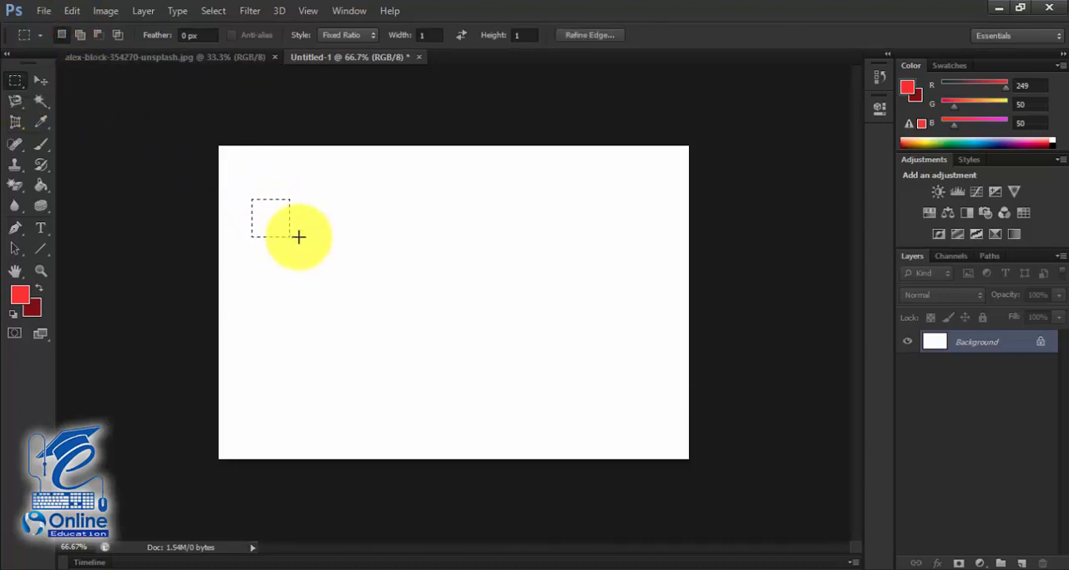
drag(317, 202, 489, 353)
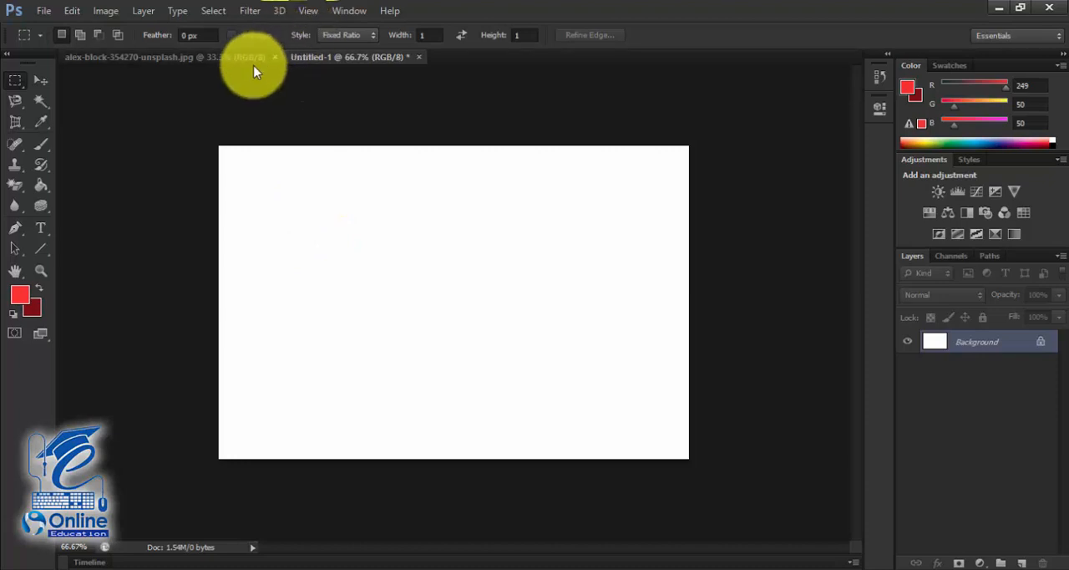
- Set the marquee style to Normal and draw an unconstrained wide rectangular selection in the upper-left area of the canvas
click(426, 35)
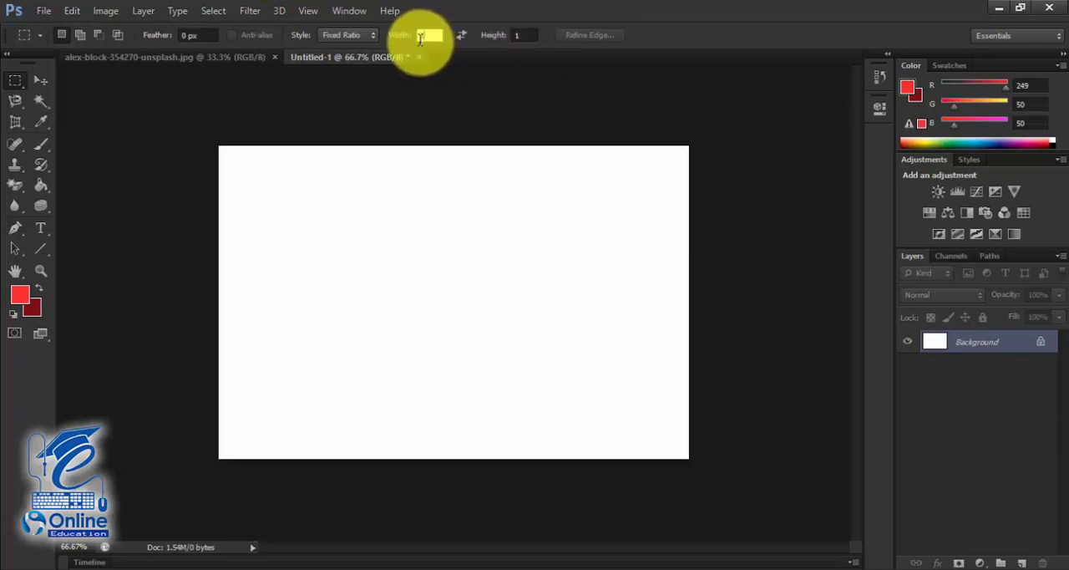
click(360, 35)
click(355, 52)
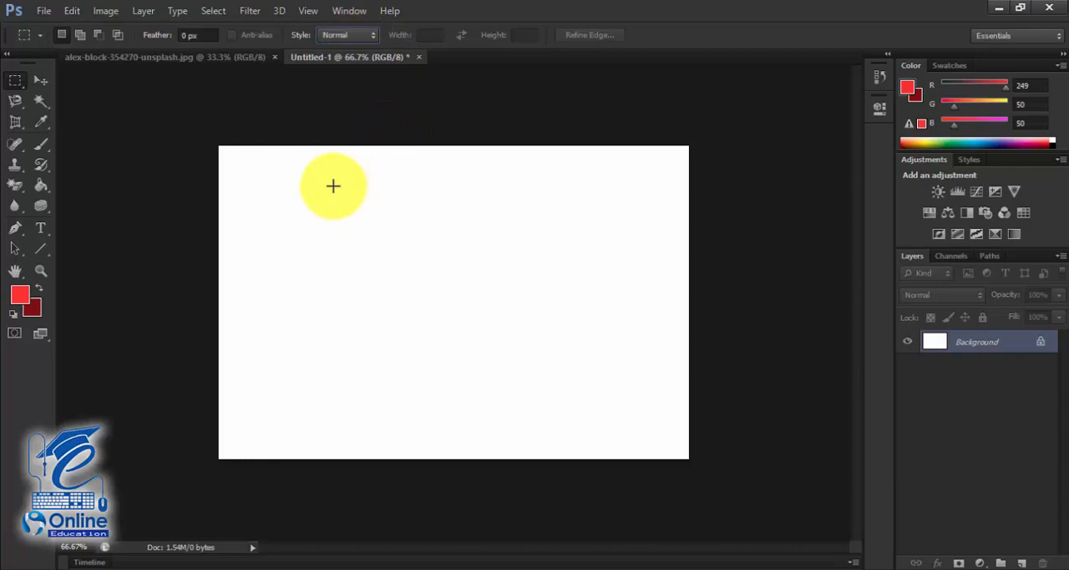
click(349, 35)
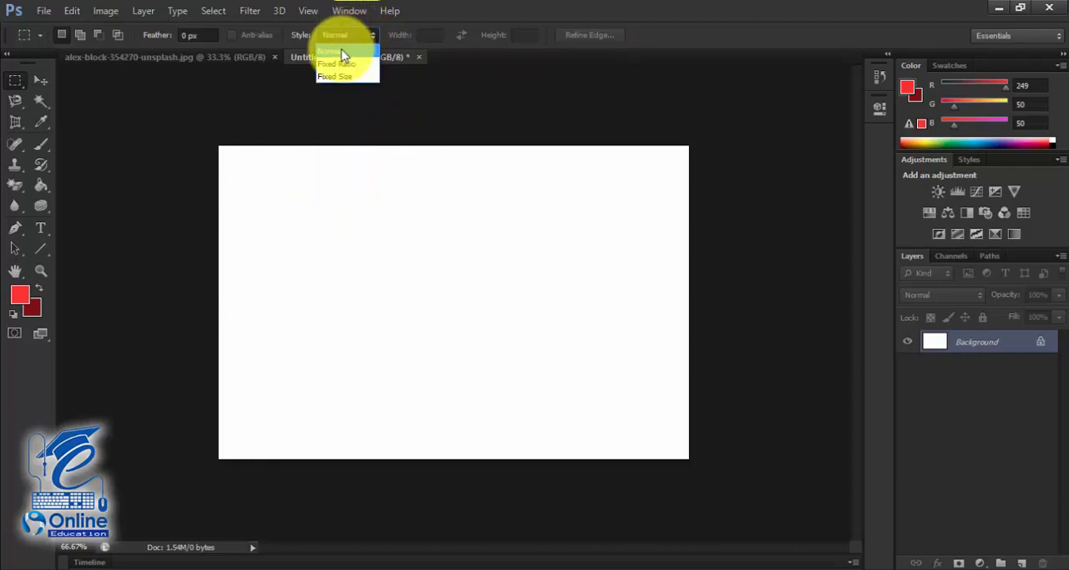
click(344, 50)
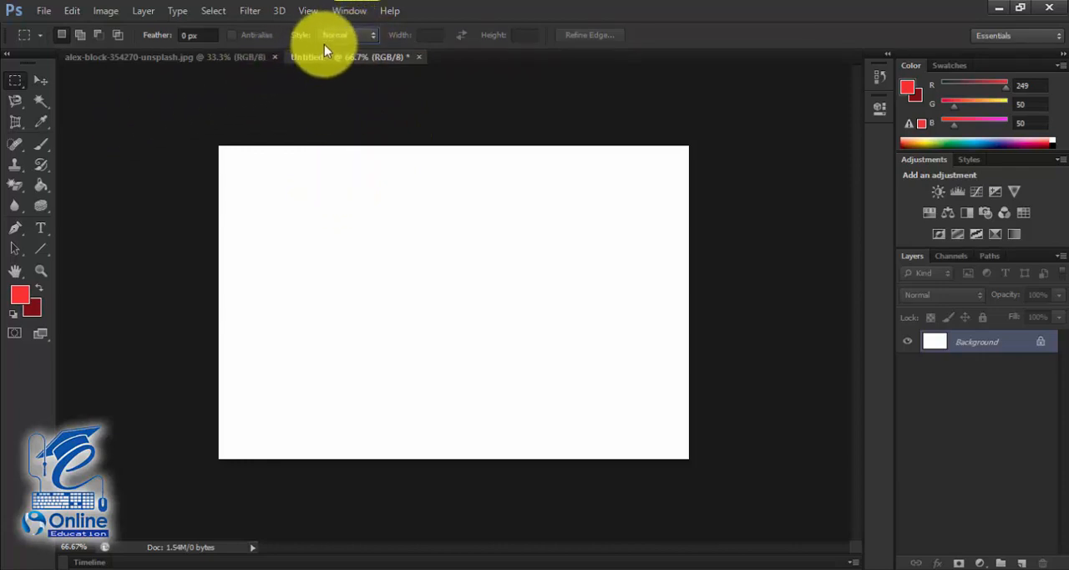
drag(255, 190, 411, 250)
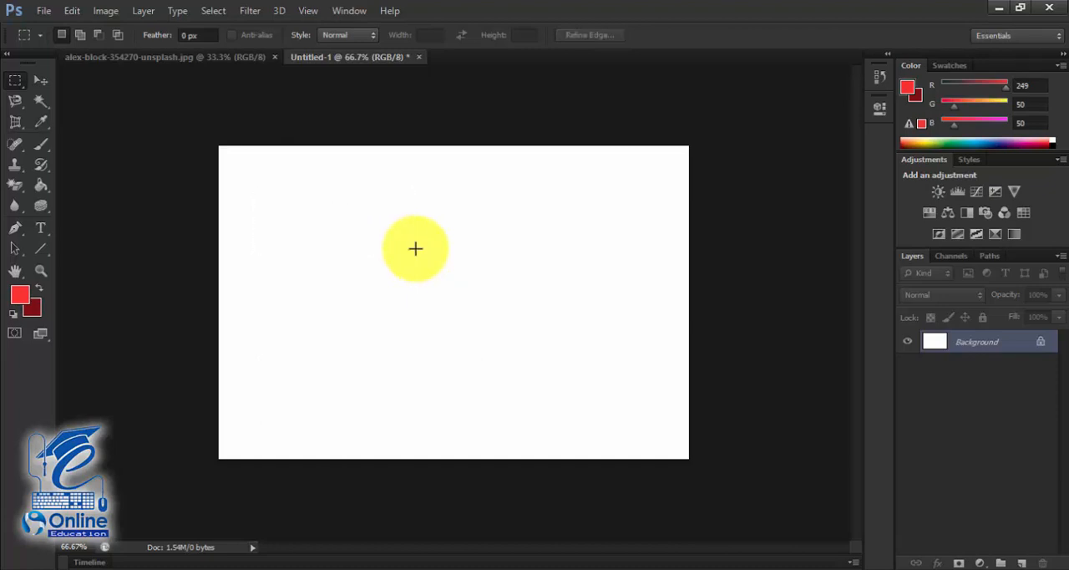
- Set the marquee style to Fixed Ratio with width 1 and height 1, and draw a square selection on the upper-left part of the canvas
click(351, 35)
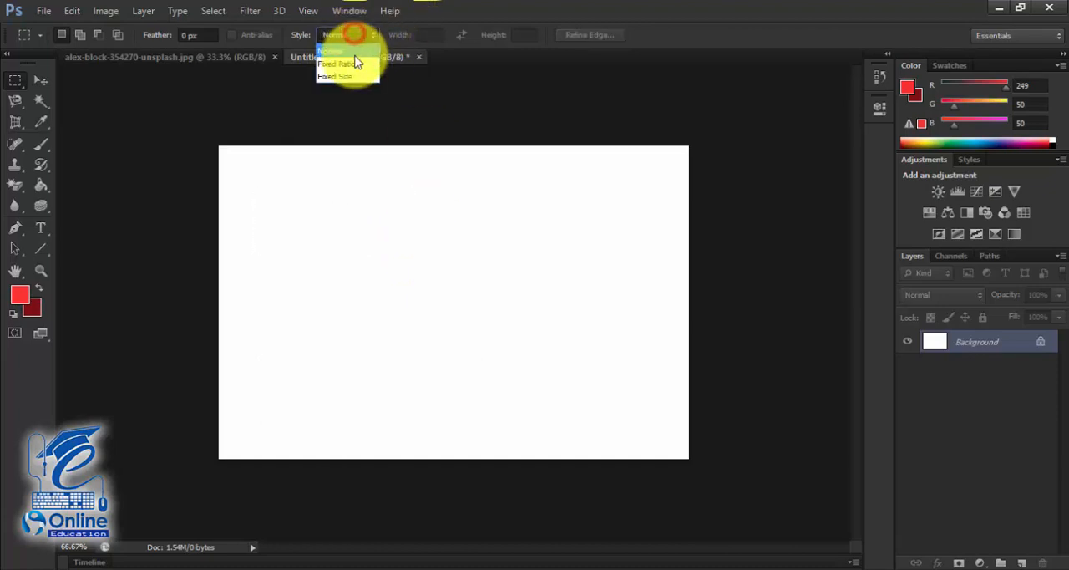
click(355, 64)
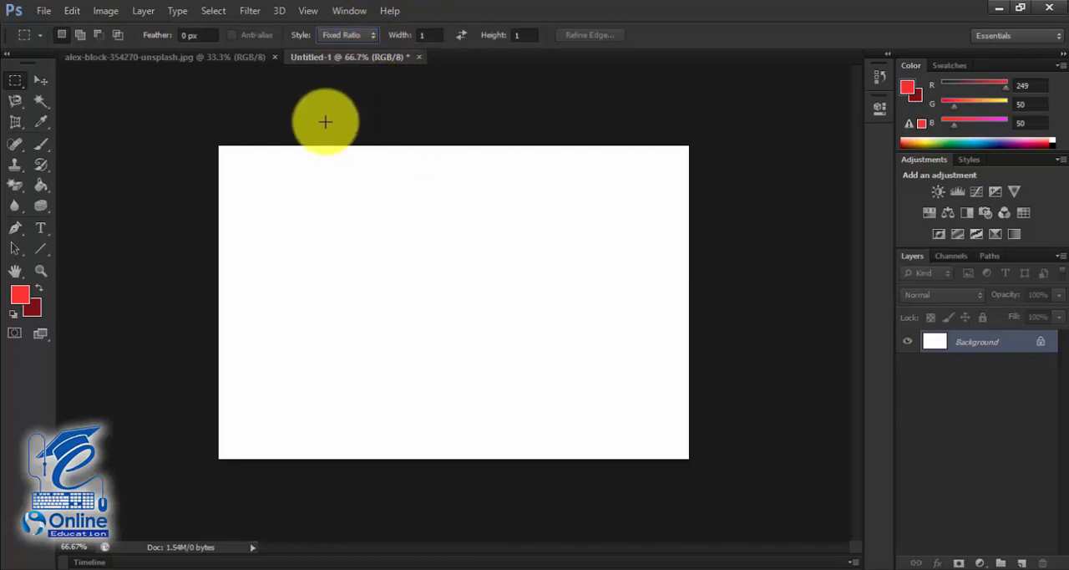
drag(293, 193, 410, 293)
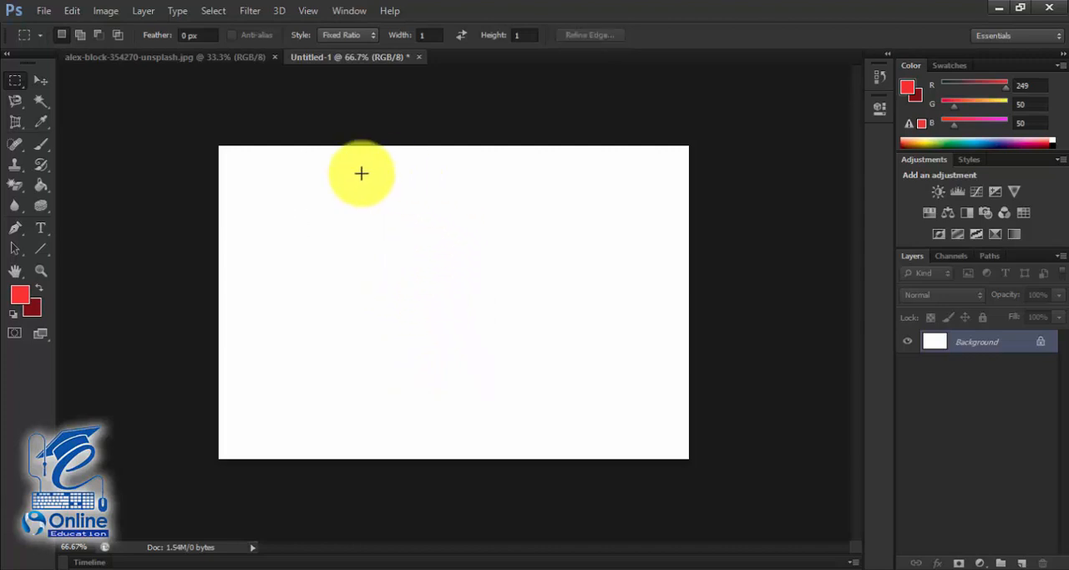
- Set the marquee style back to Normal and draw a large freely proportioned selection from the canvas's upper-left area towards its centre
click(328, 35)
click(330, 51)
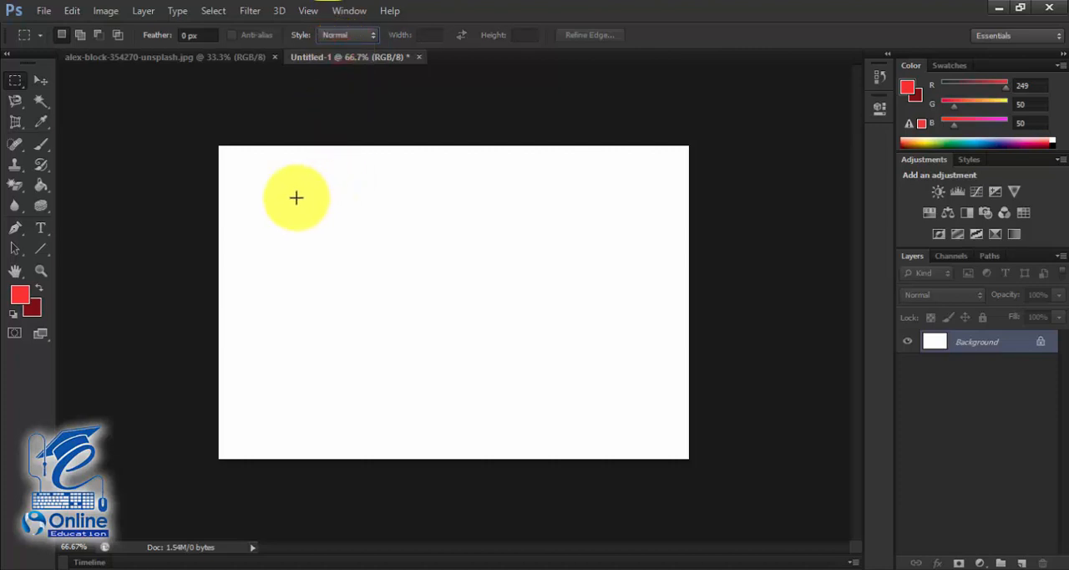
drag(274, 195, 480, 387)
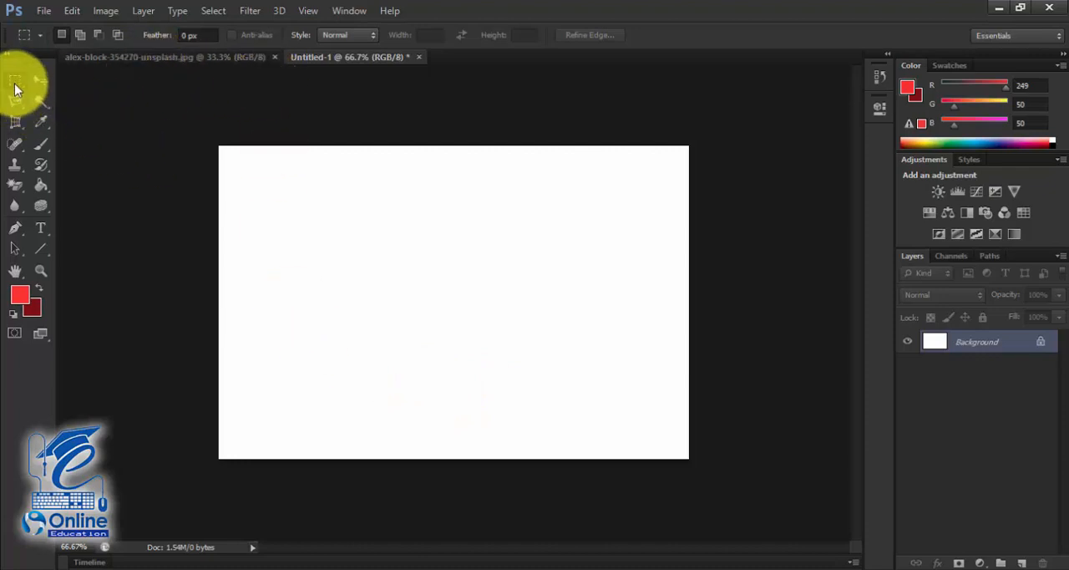
- Draw three rectangular selections in New selection mode, each replacing the previous one, ending with a small one near the canvas's left edge
drag(233, 220, 335, 255)
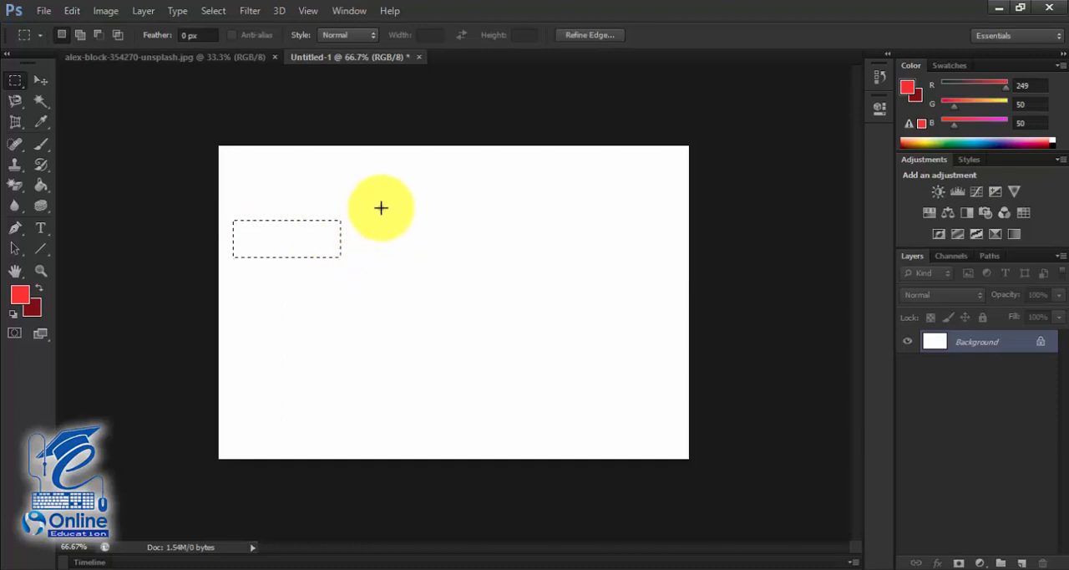
drag(380, 207, 502, 280)
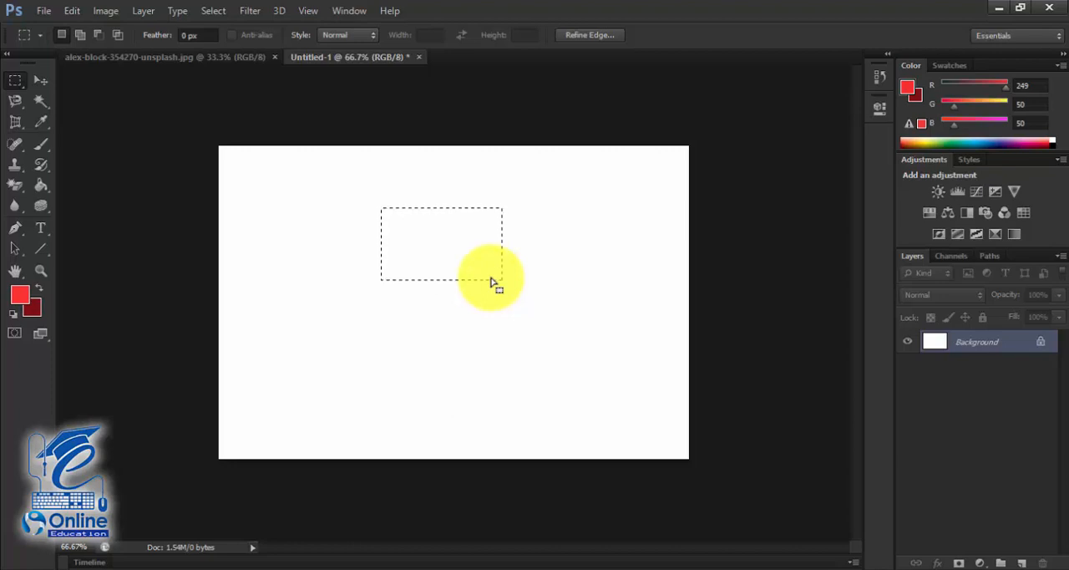
drag(235, 214, 325, 278)
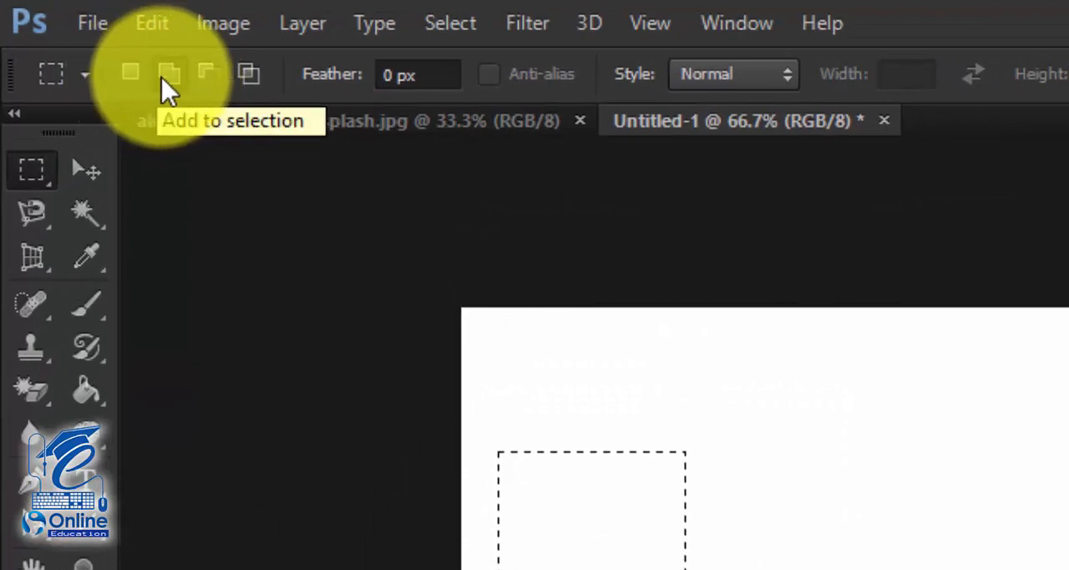
- Switch to Add to selection and extend the small rectangle with overlapping rectangles to its right and above, forming one stepped outline
click(163, 77)
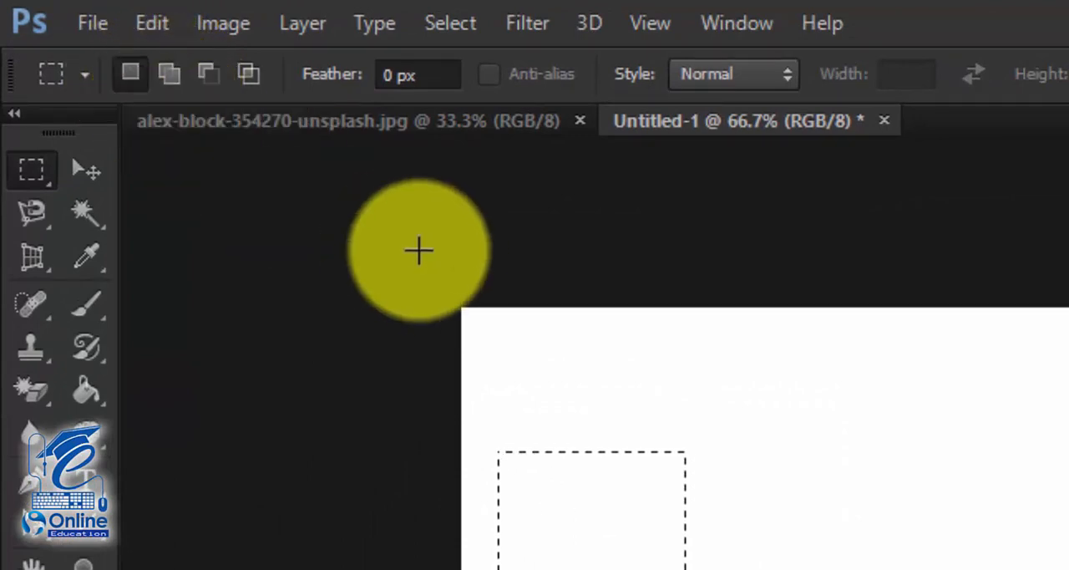
drag(742, 455, 1027, 569)
drag(627, 460, 810, 569)
drag(957, 507, 1068, 569)
drag(977, 417, 1068, 563)
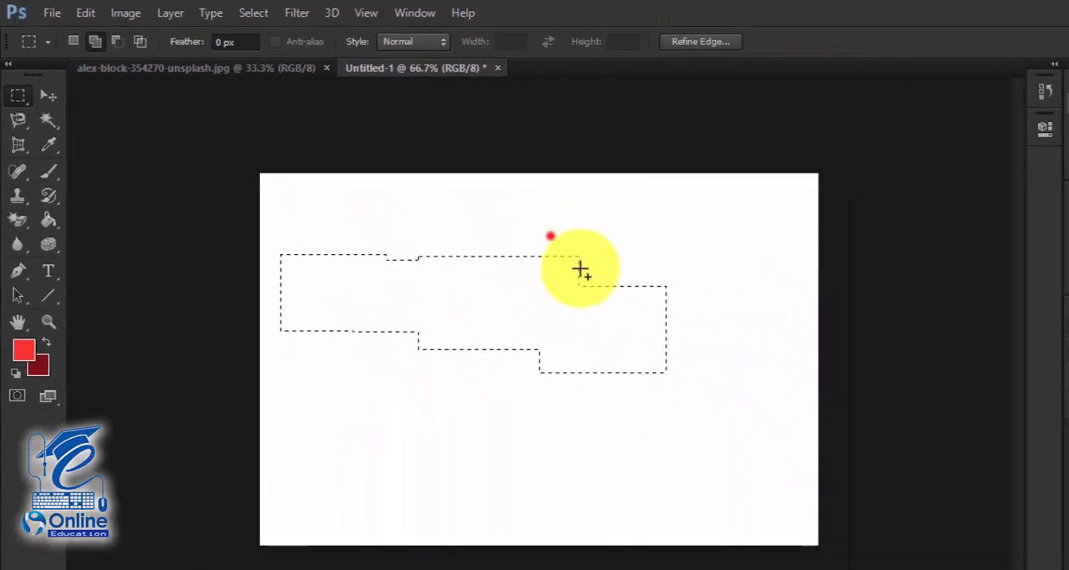
drag(673, 318, 672, 316)
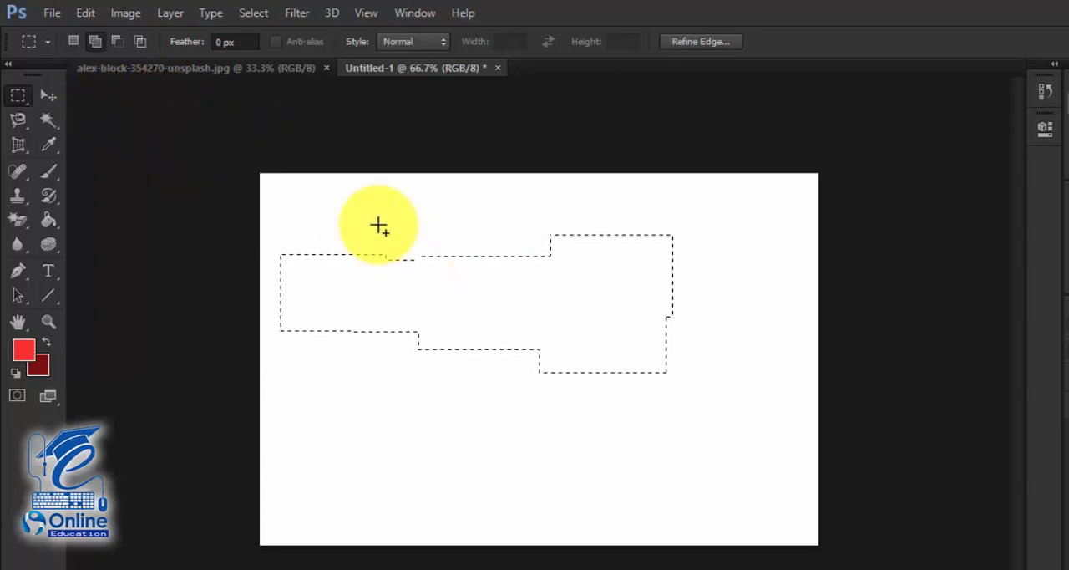
drag(377, 224, 435, 281)
drag(435, 206, 506, 281)
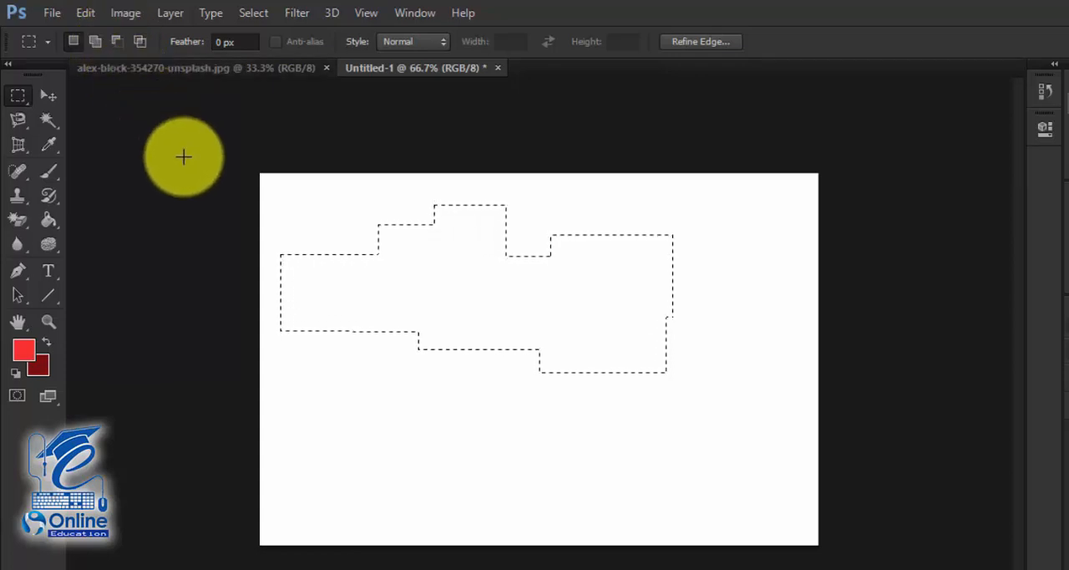
- Switch to Subtract from selection and cut overlapping rectangles out of the stepped selection, working from its upper-left part to its right end
drag(334, 209, 438, 289)
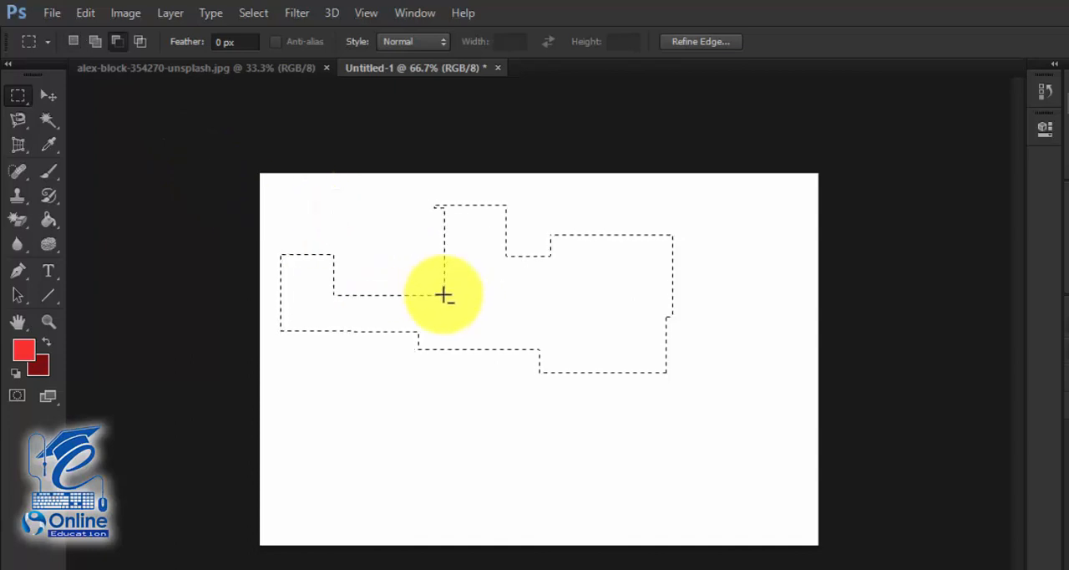
drag(403, 196, 565, 308)
drag(432, 262, 528, 392)
drag(498, 265, 628, 393)
drag(540, 229, 663, 319)
drag(597, 269, 695, 405)
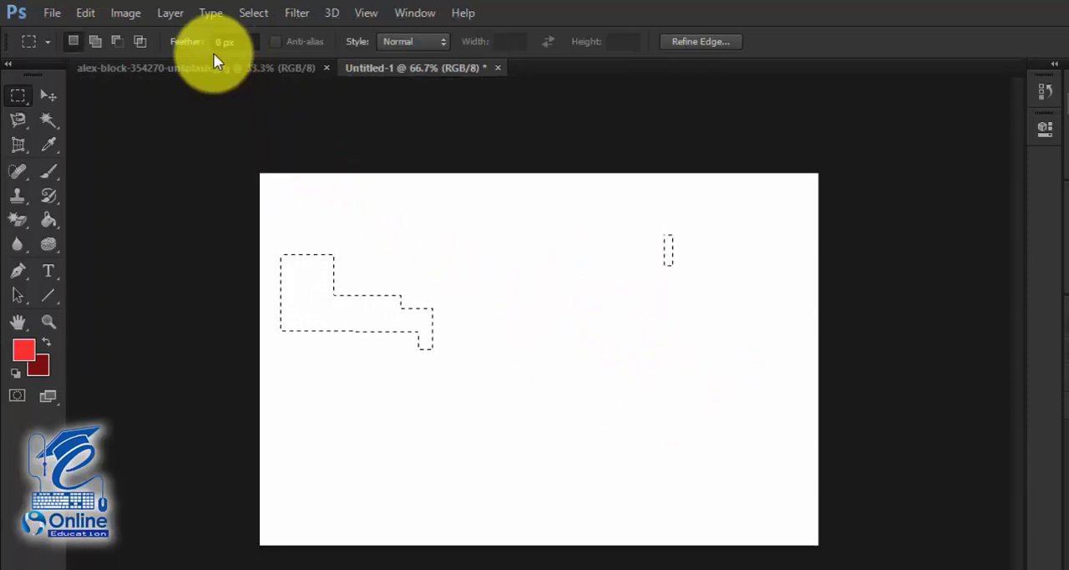
- Close Untitled-1 without saving its changes and return to the alex-block-354270-unsplash.jpg photo
click(370, 66)
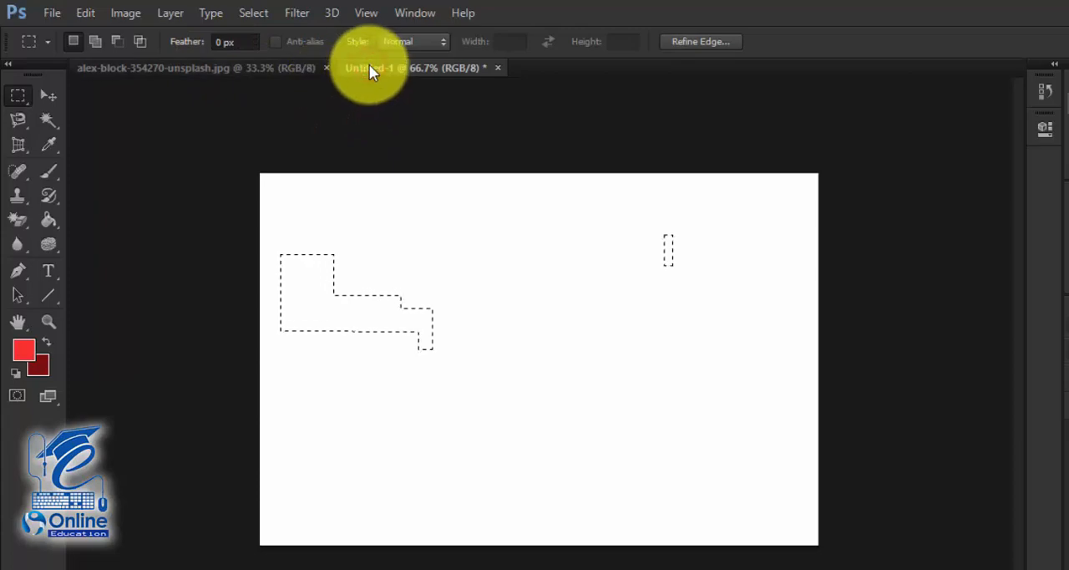
click(497, 67)
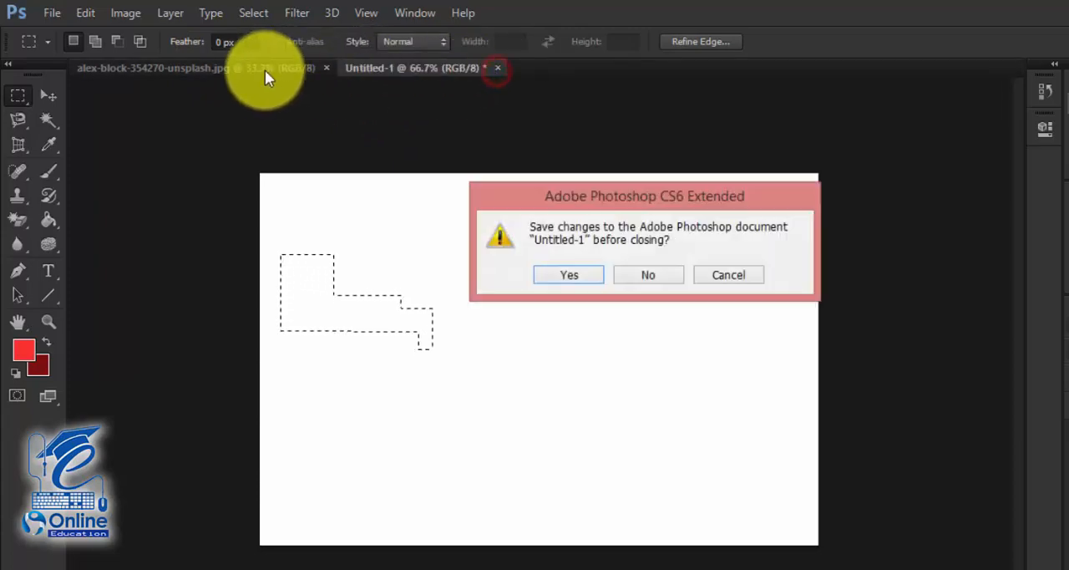
click(646, 275)
click(218, 59)
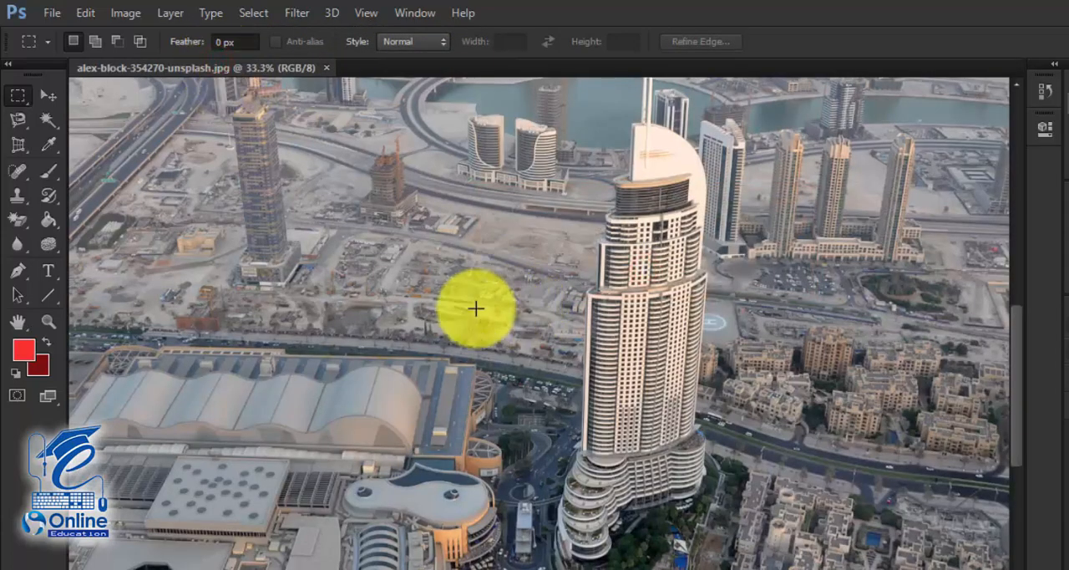
- Set the foreground color to a dark red with R 163, G 0, B 0
scroll(475, 308, up, 5)
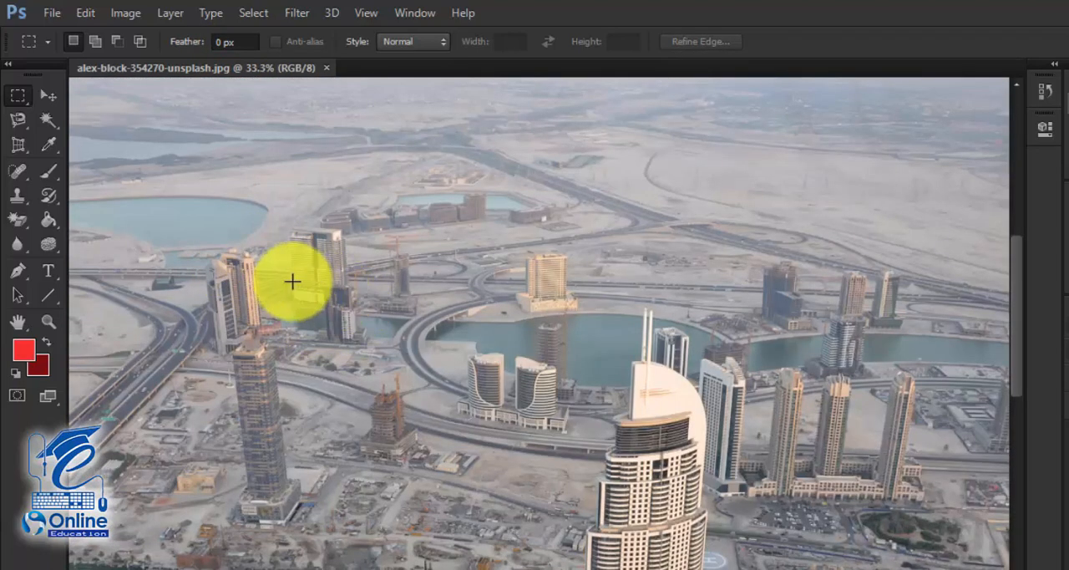
scroll(471, 324, down, 2)
scroll(469, 322, down, 4)
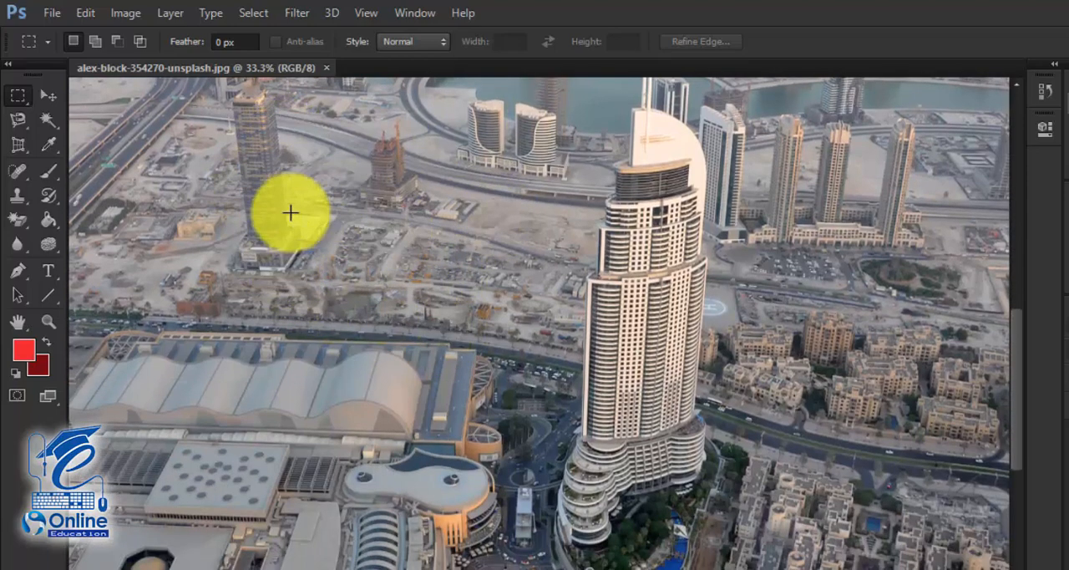
key(ctrl+minus)
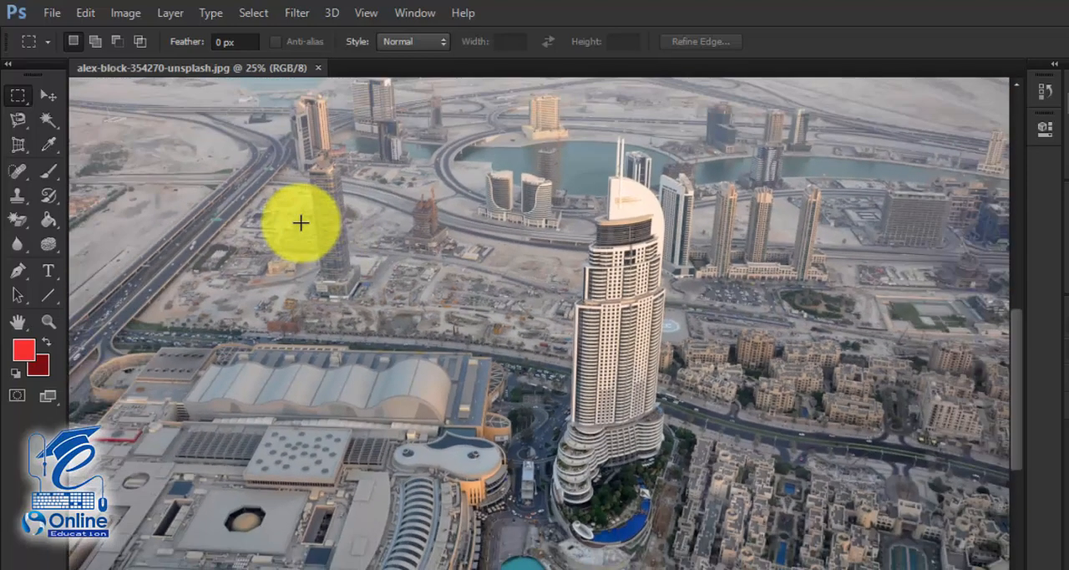
key(ctrl+minus)
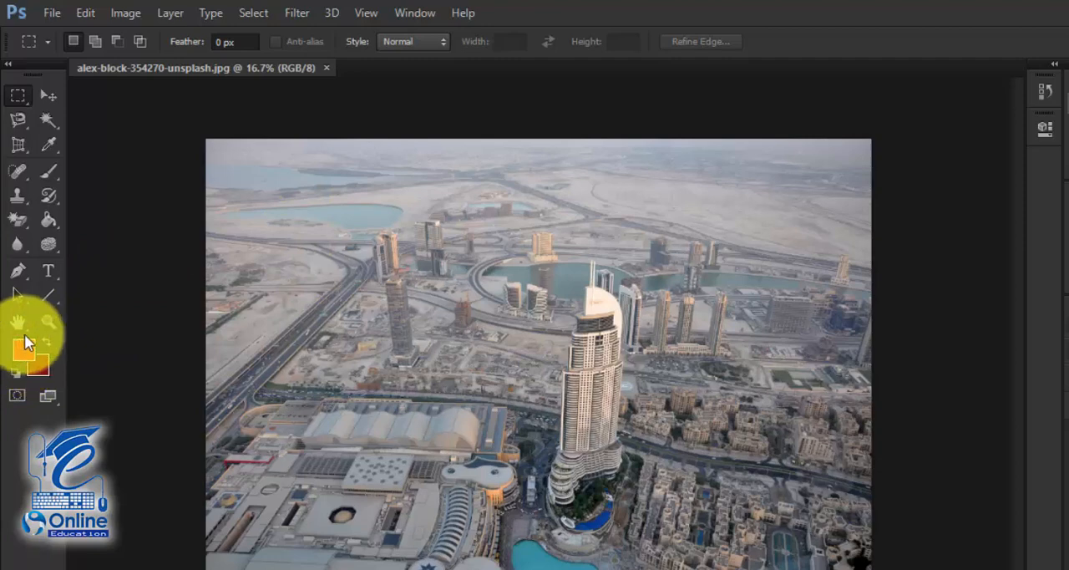
click(27, 358)
click(716, 424)
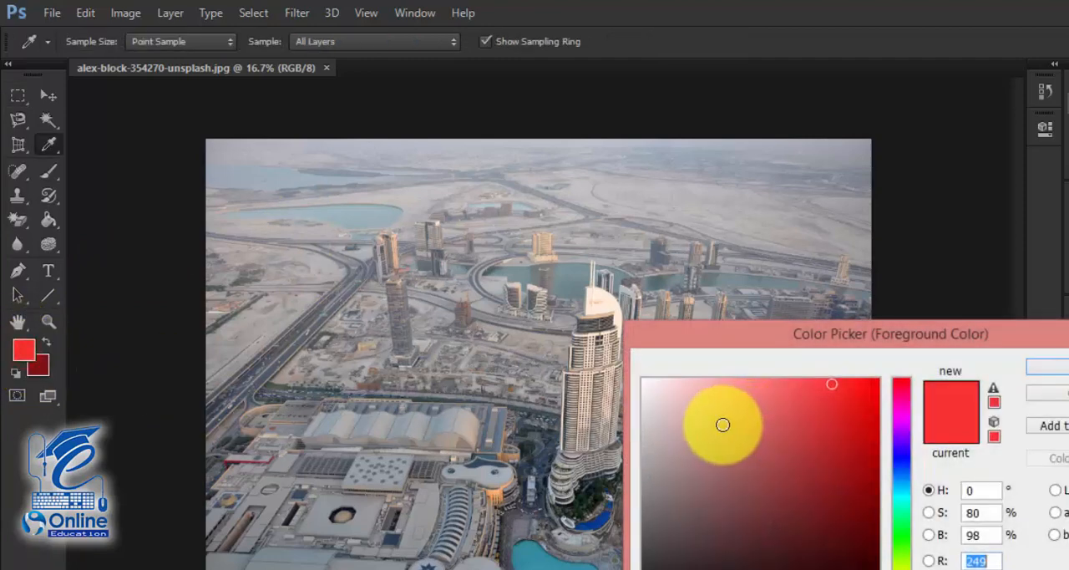
click(674, 556)
mouse_move(675, 558)
mouse_down()
mouse_move(864, 508)
mouse_move(888, 418)
mouse_move(878, 464)
mouse_up()
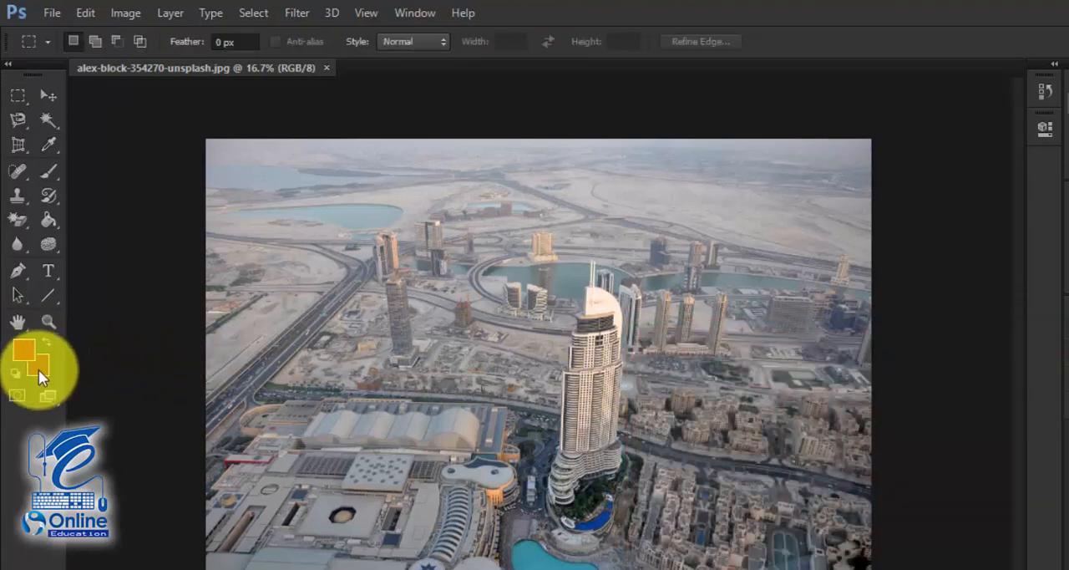
- Set the background color to a dark blue by changing the hue and picking a deep shade
click(39, 369)
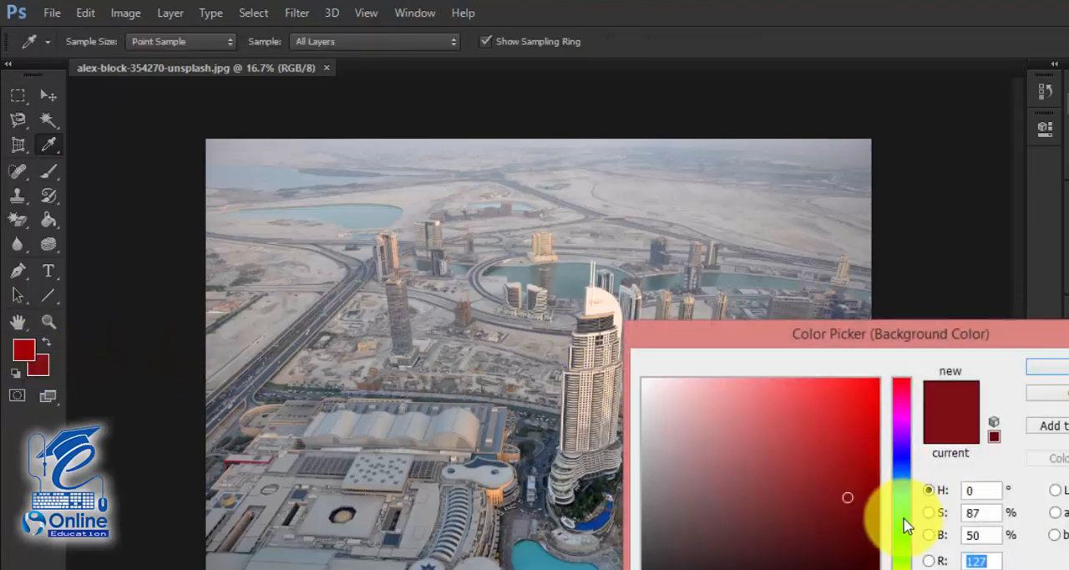
click(902, 484)
drag(842, 504, 884, 557)
click(1035, 367)
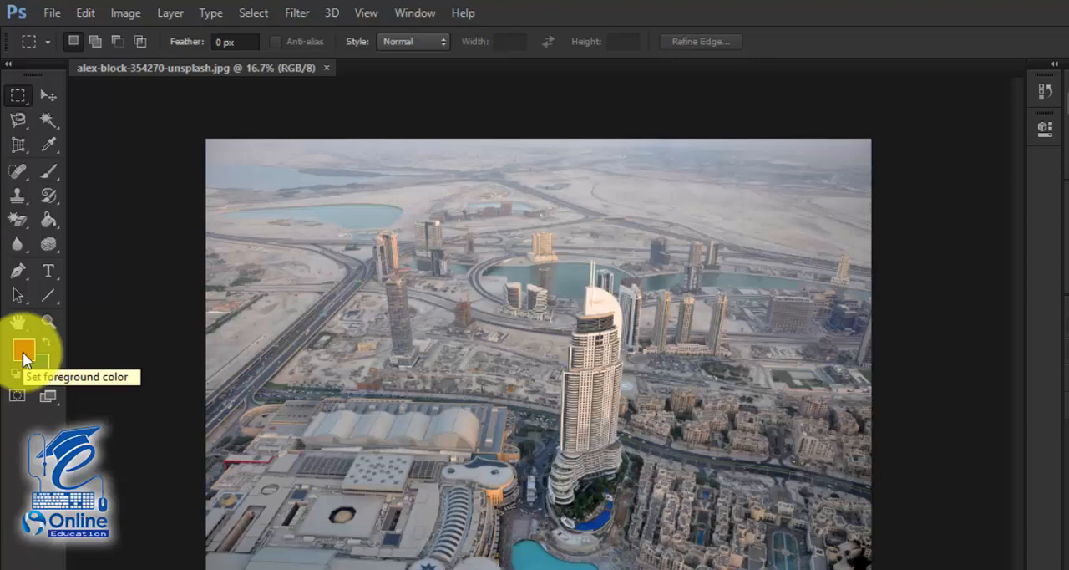
- Select a wide strip along the photo's top edge with the Rectangular Marquee and fill it with the dark blue background color
click(71, 118)
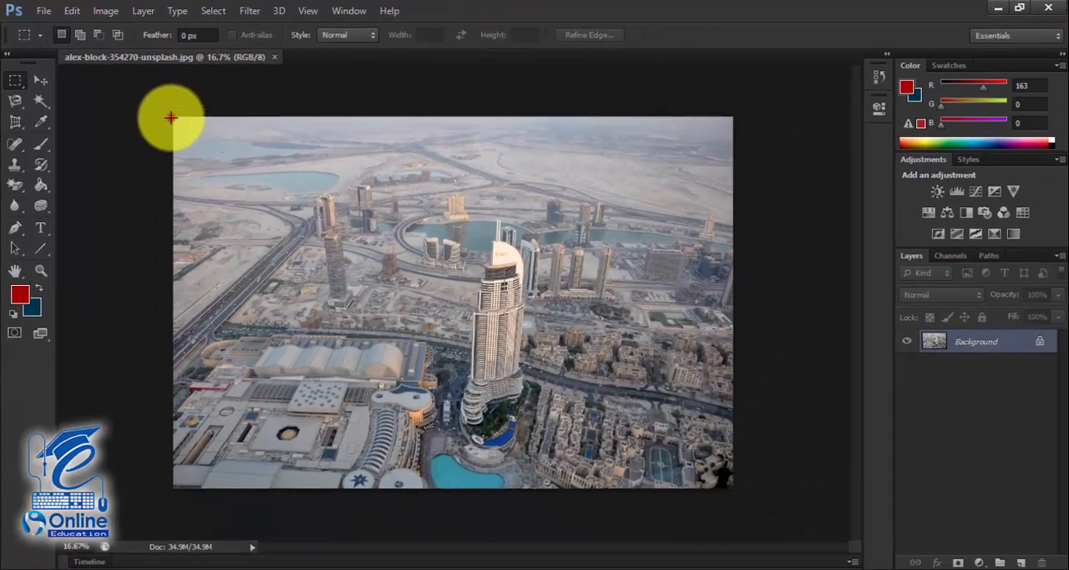
drag(171, 117, 725, 168)
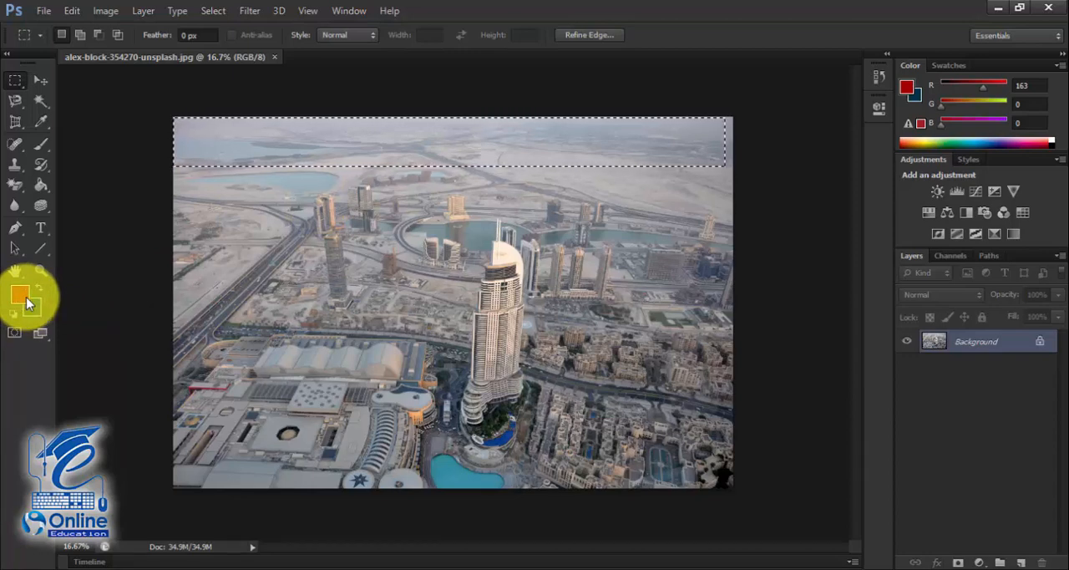
key(ctrl+BackSpace)
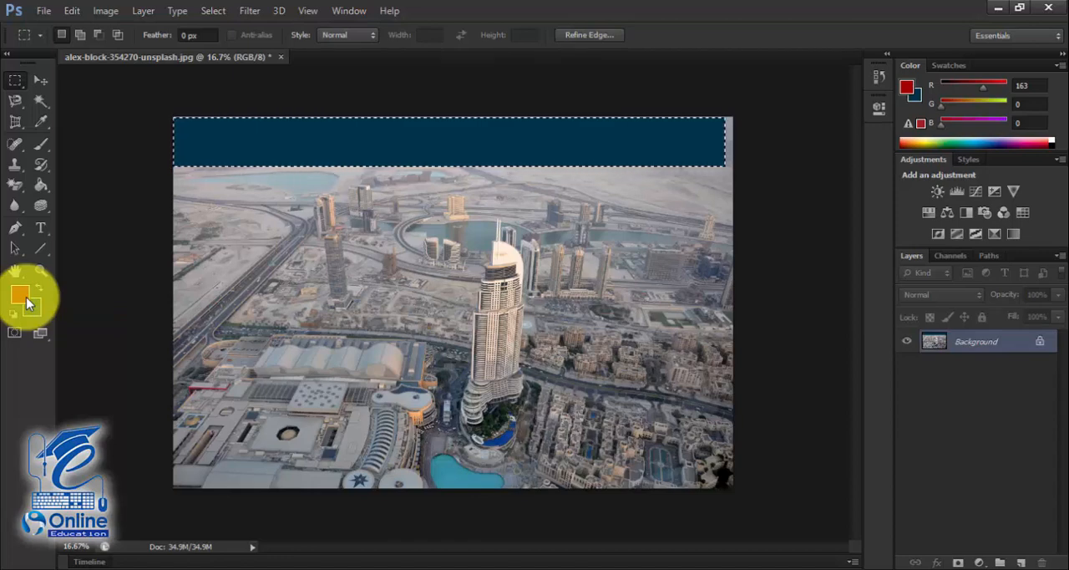
- Undo the blue fill and fill the strip with the red foreground color instead, clearing the selection
key(ctrl+z)
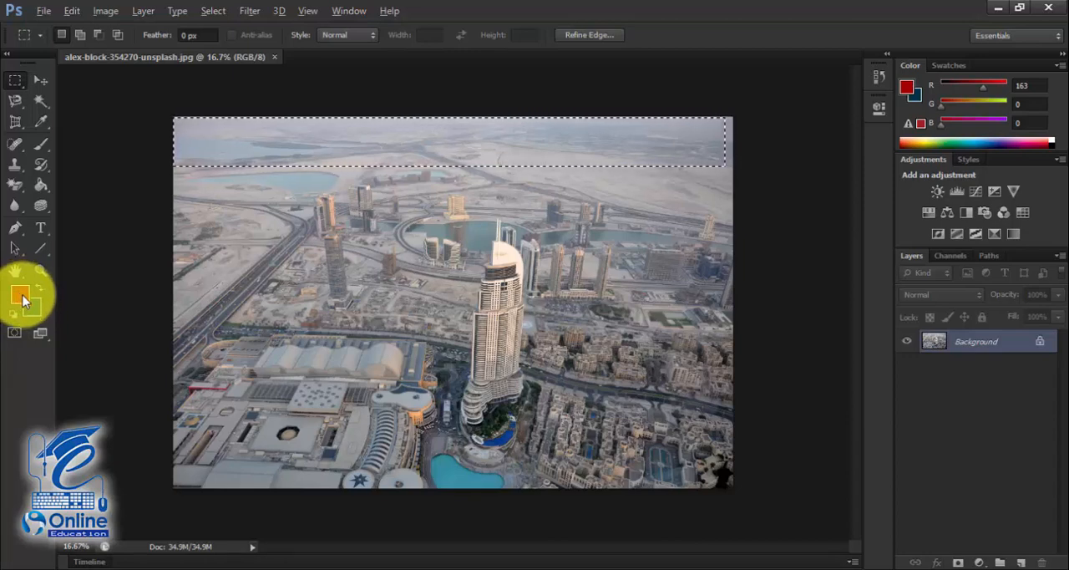
key(alt+BackSpace)
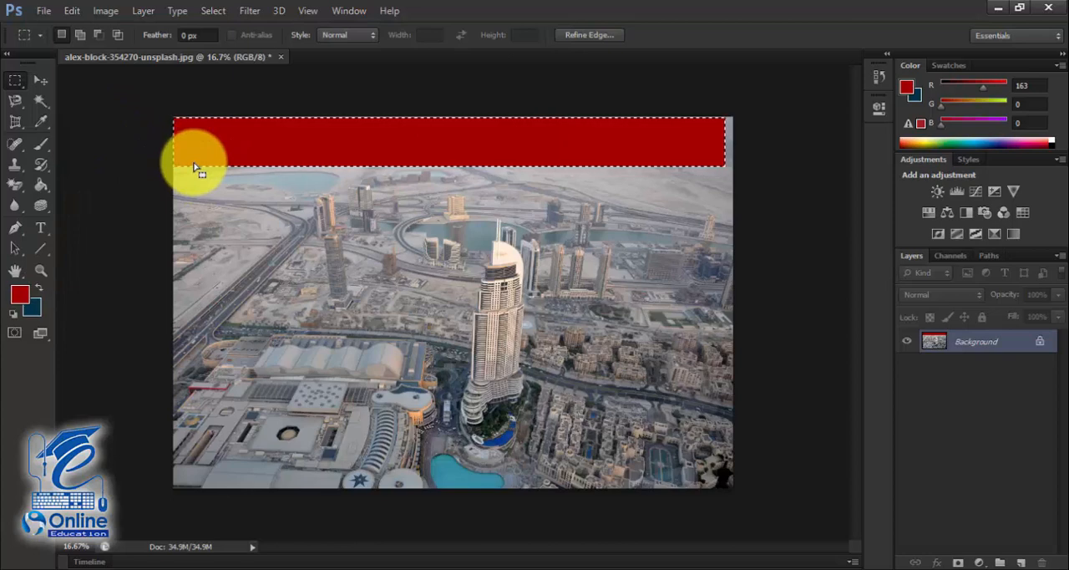
key(ctrl+d)
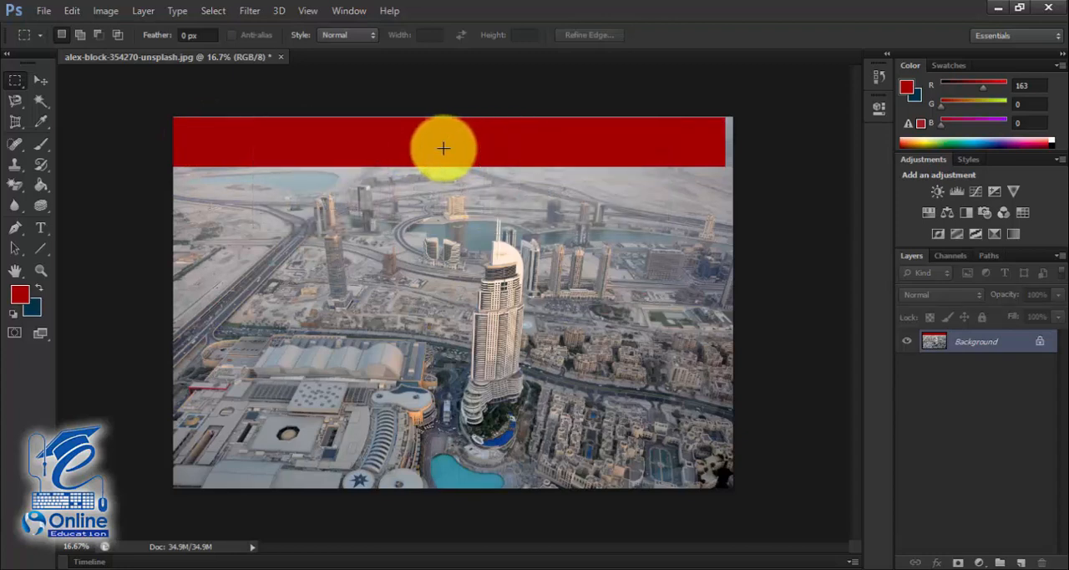
- Try twice to move the red strip on the Background layer with the Move tool, dismissing each alert
key(ctrl+BackSpace)
click(40, 80)
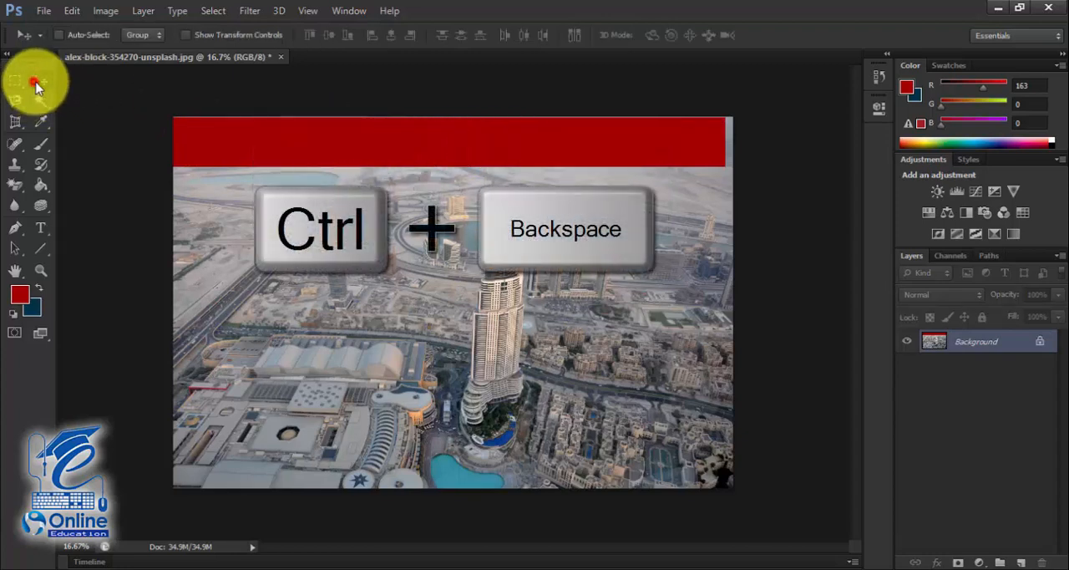
drag(229, 143, 267, 225)
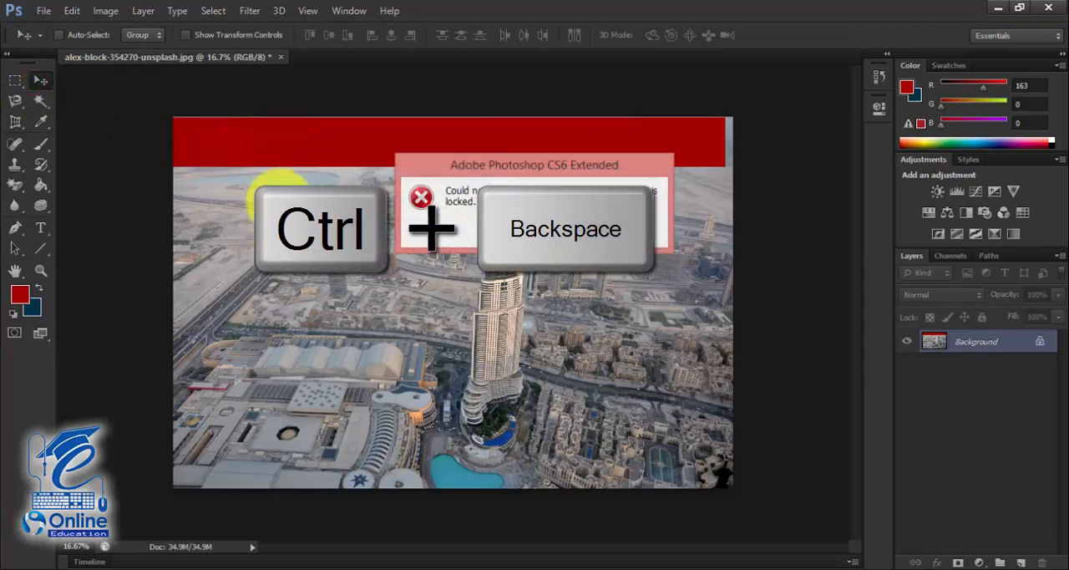
click(534, 229)
drag(344, 144, 406, 178)
click(534, 229)
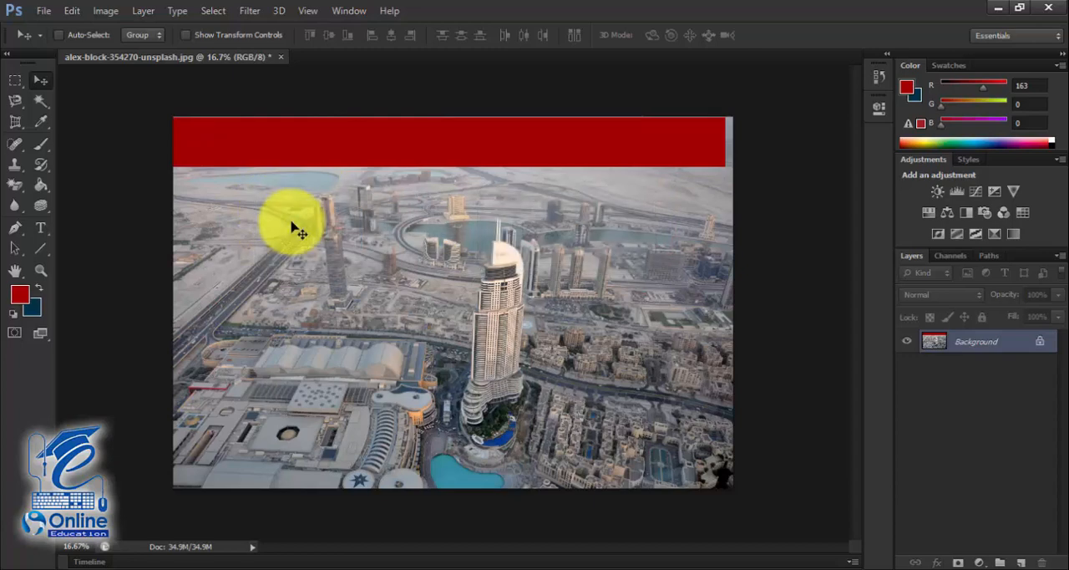
- Undo the red fill on the photo and select the Background layer
key(ctrl+z)
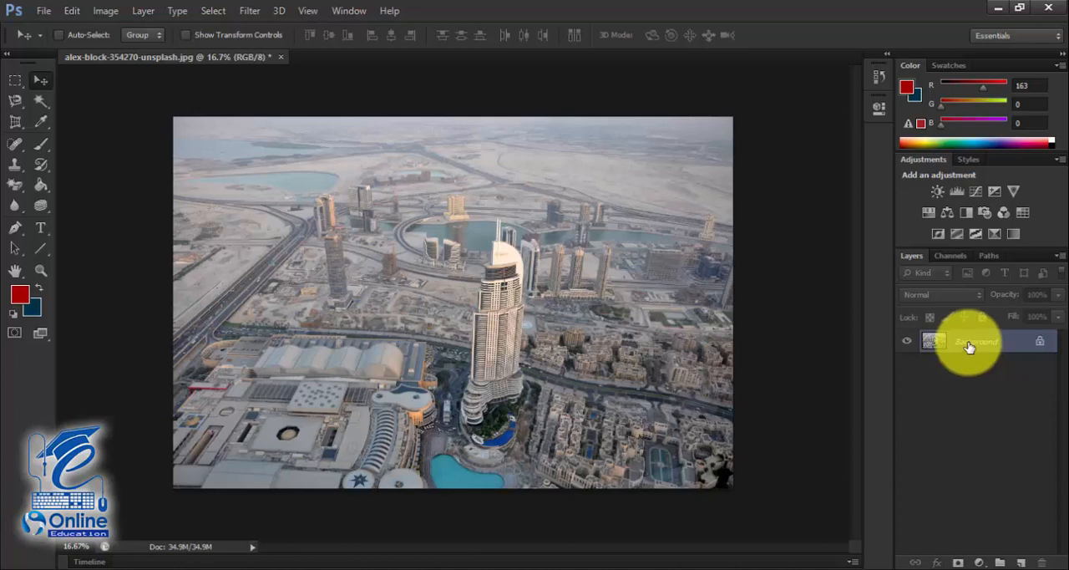
click(968, 347)
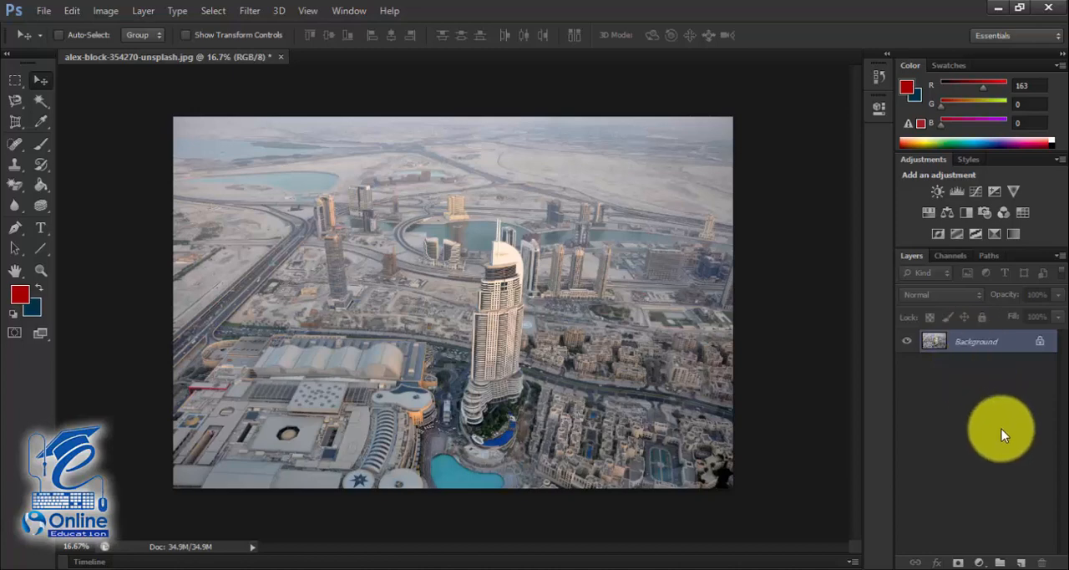
- Create a new layer, fill a strip along the photo's top edge with the red foreground color, and clear the selection
click(1020, 561)
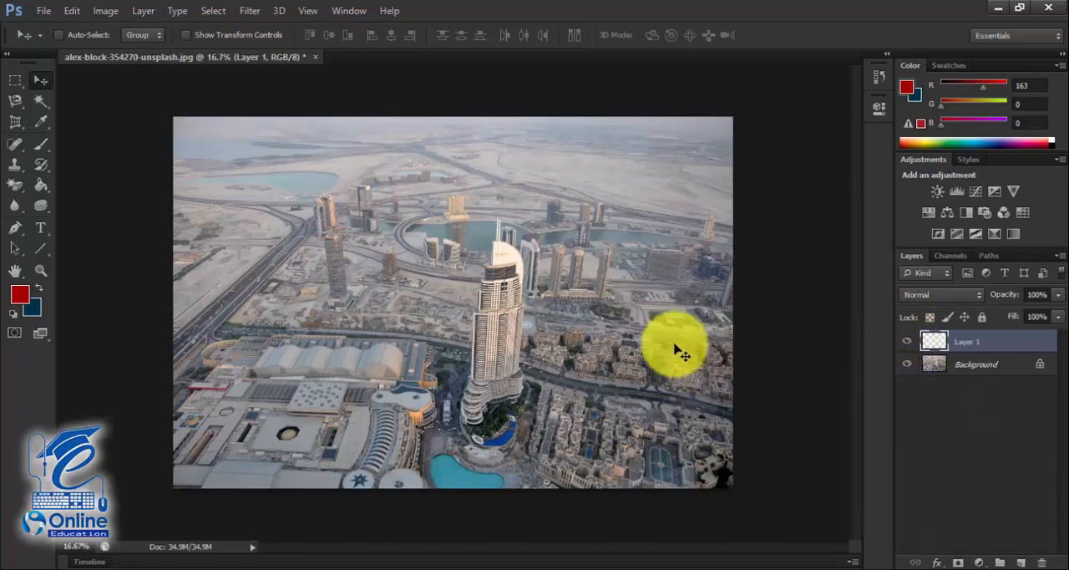
click(14, 79)
drag(174, 117, 741, 172)
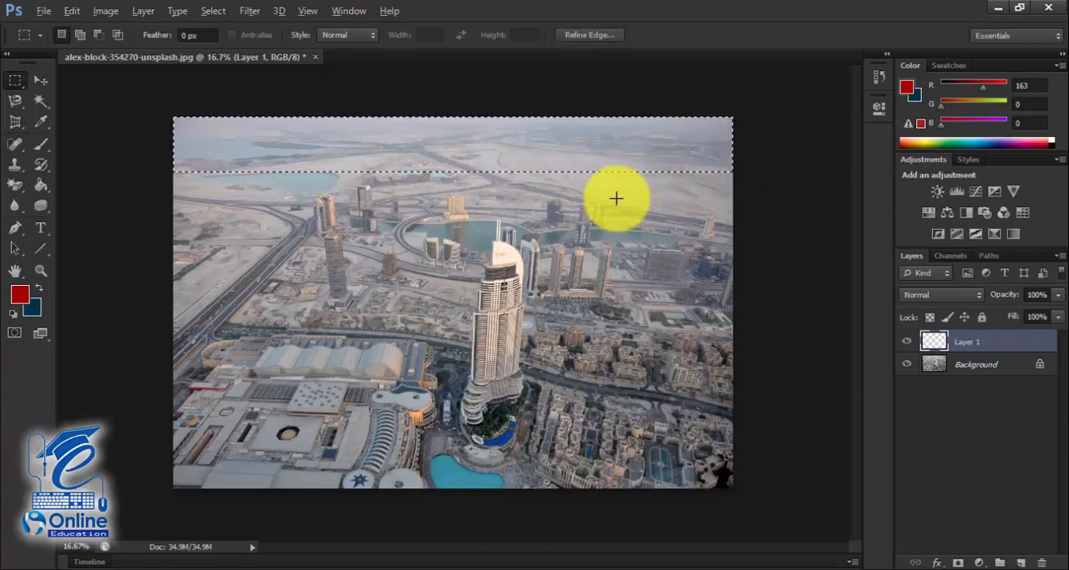
key(alt+BackSpace)
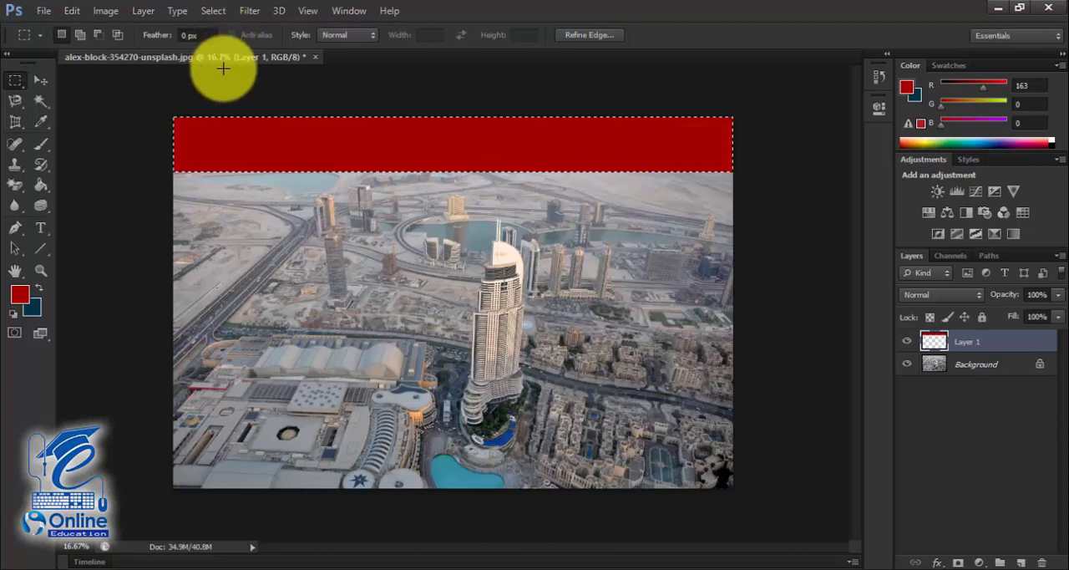
key(ctrl+d)
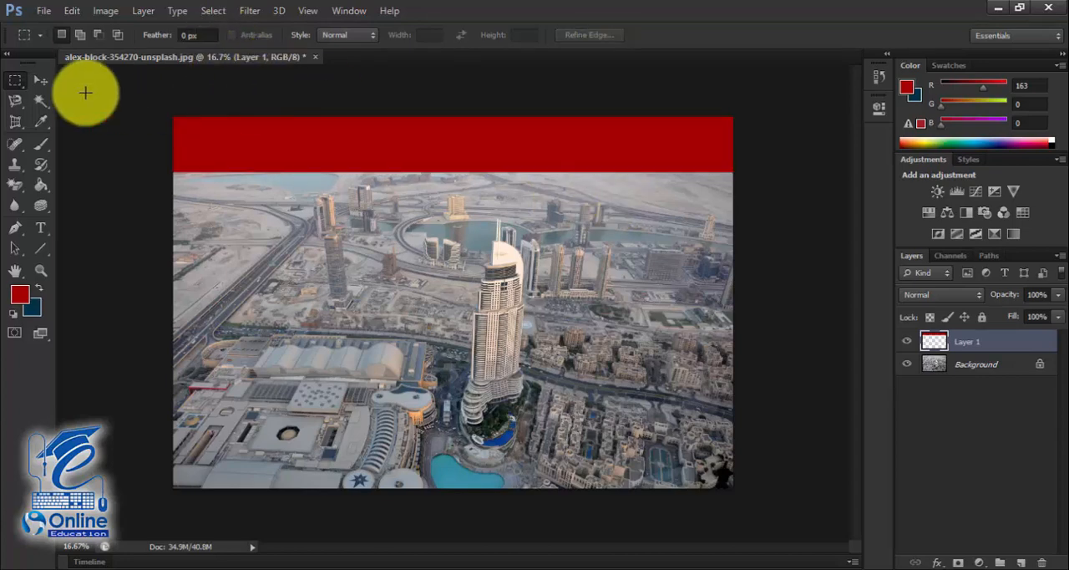
- Move the red strip down to the middle of the photo with the Move tool and undo the move
click(38, 96)
click(39, 80)
drag(262, 155, 266, 300)
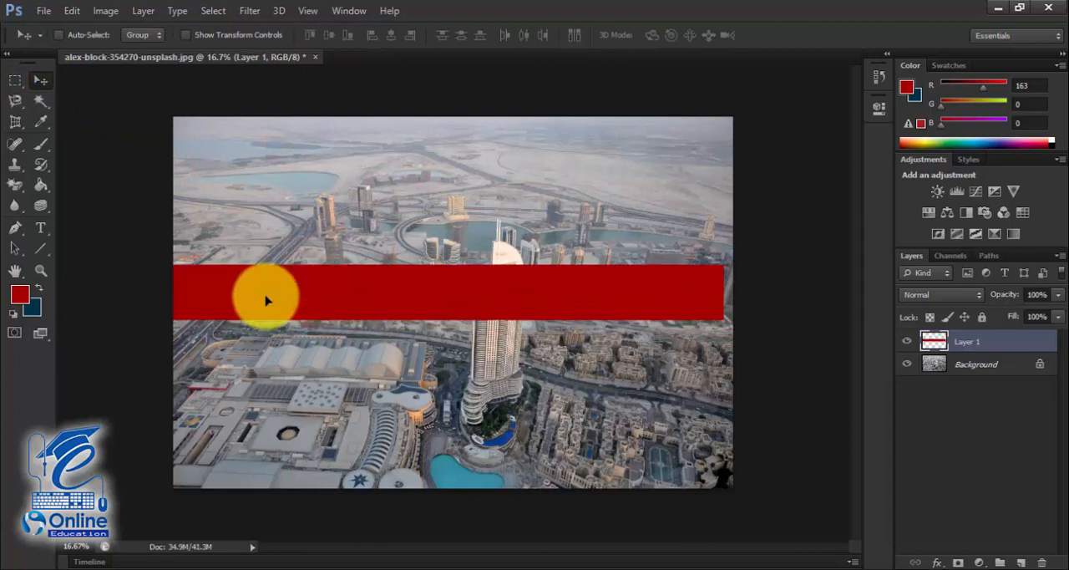
key(ctrl+z)
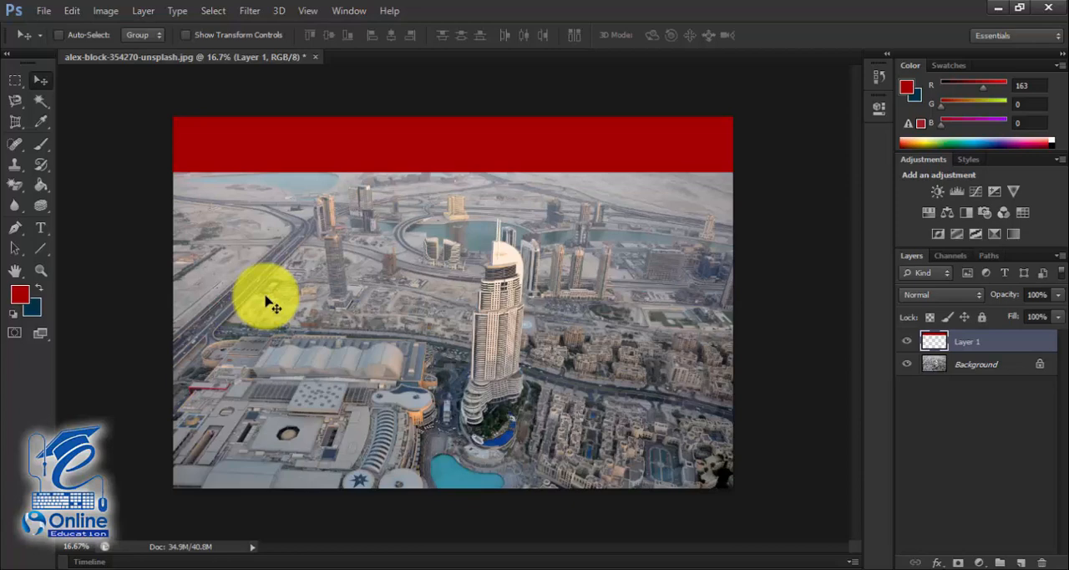
- Move the red strip down by about its own height and delete its layer
drag(405, 155, 404, 219)
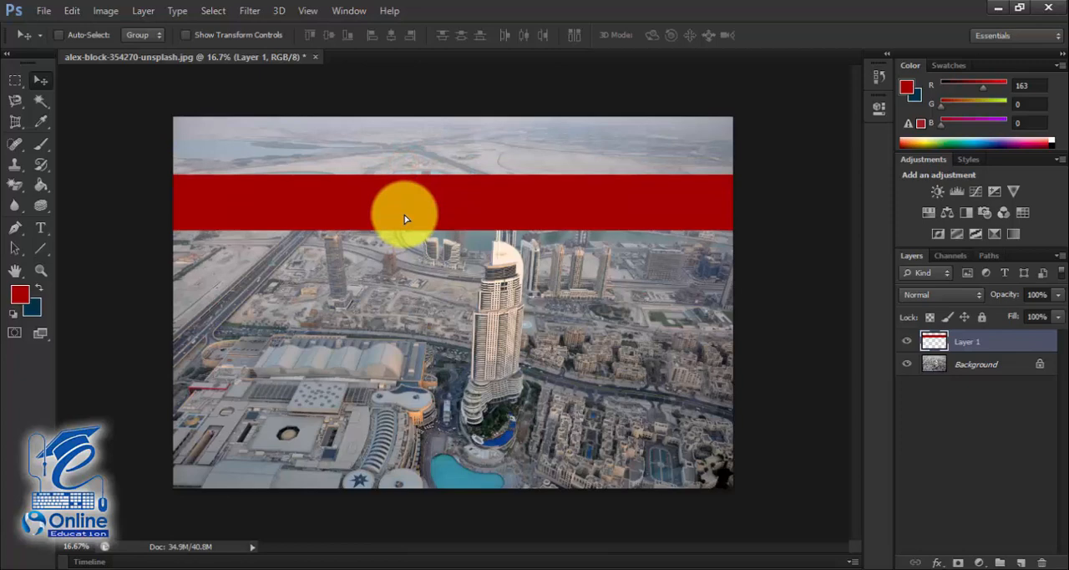
drag(973, 341, 1021, 562)
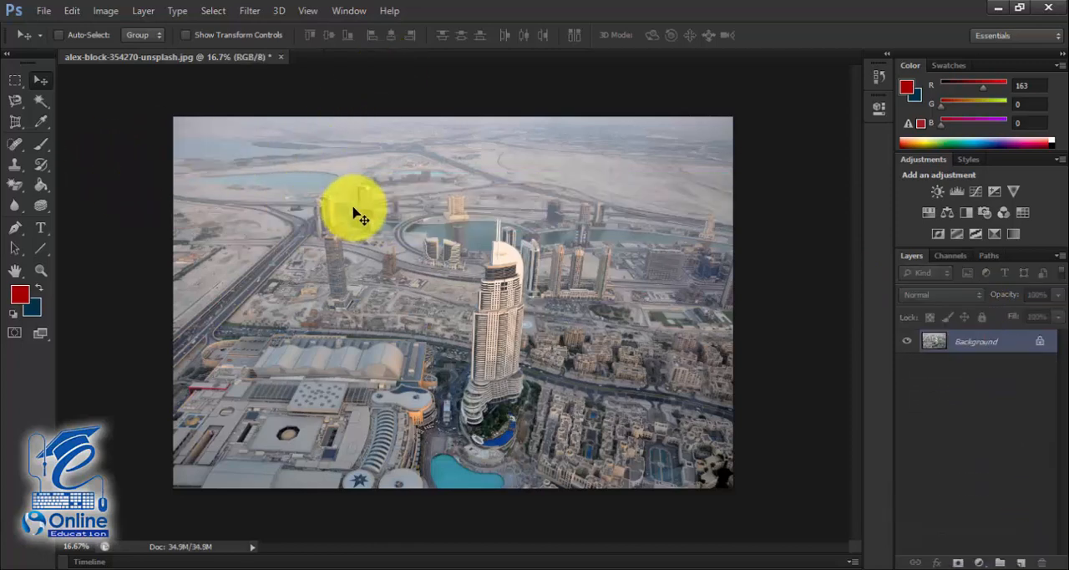
- Create a new layer and select a tall ellipse around the central tower with the Elliptical Marquee tool
click(15, 81)
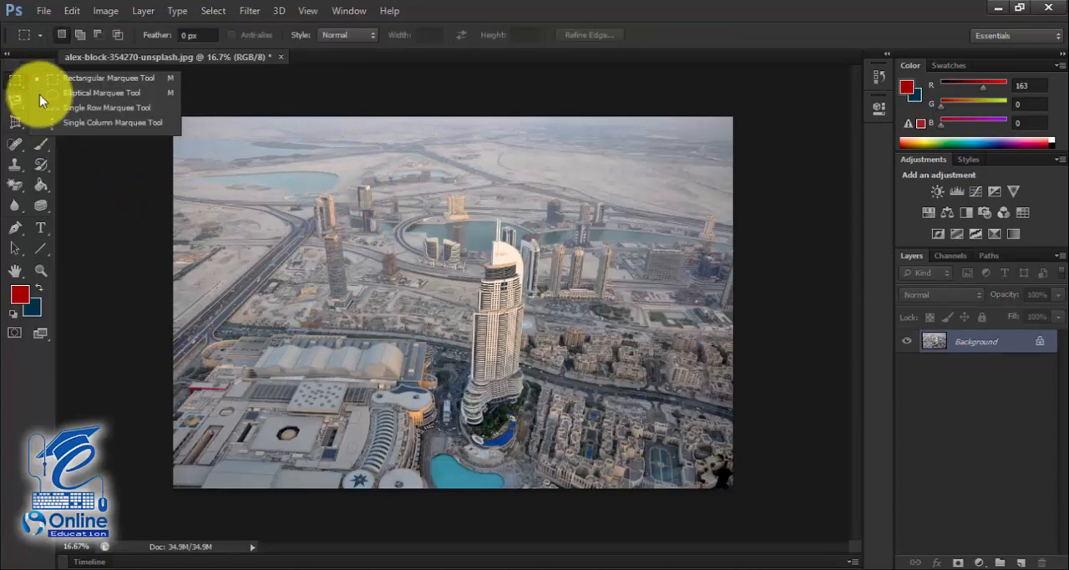
click(67, 94)
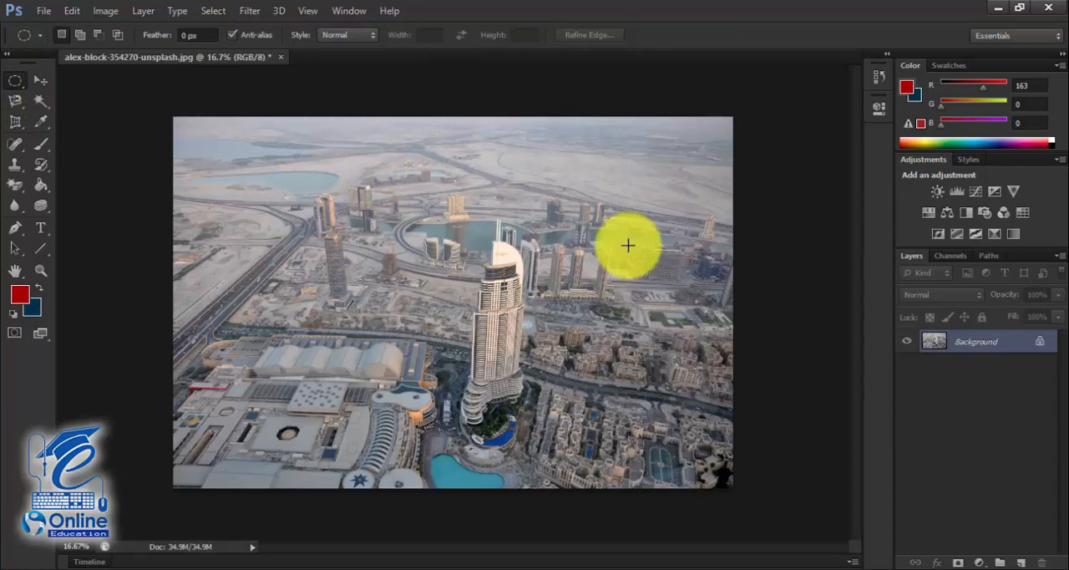
click(1020, 560)
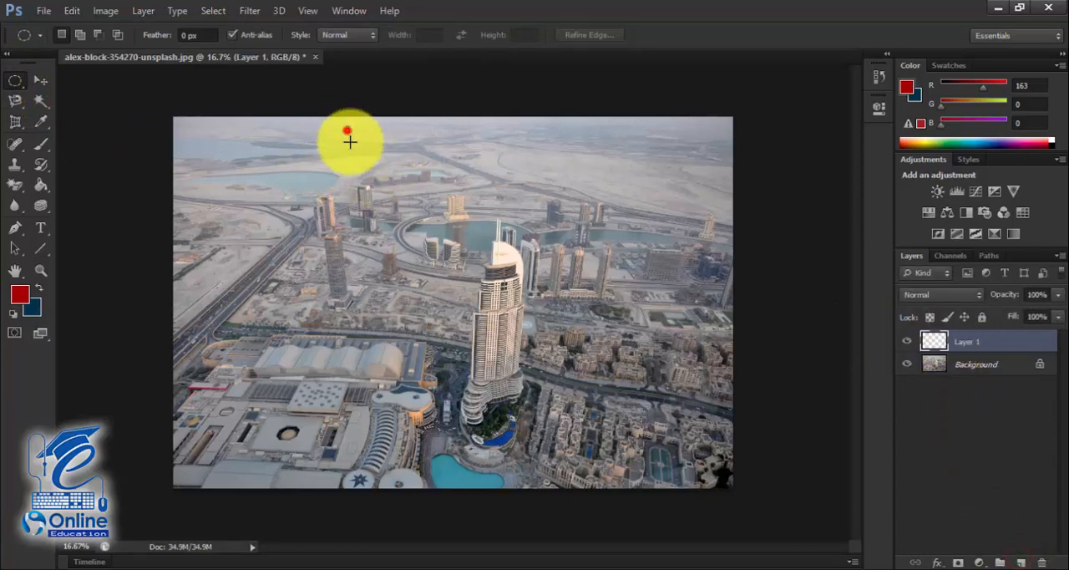
drag(349, 141, 597, 477)
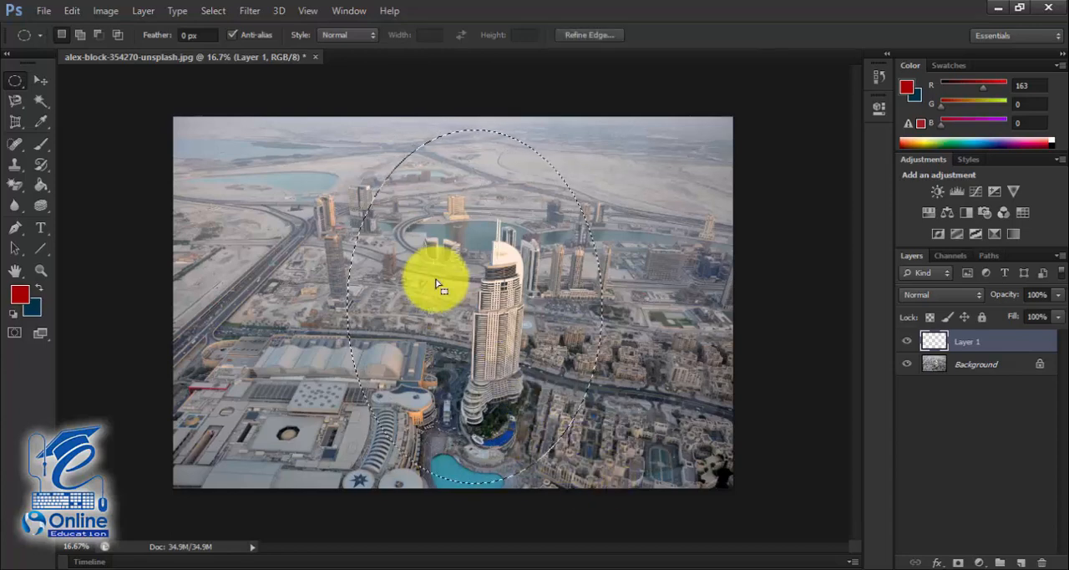
right_click(469, 209)
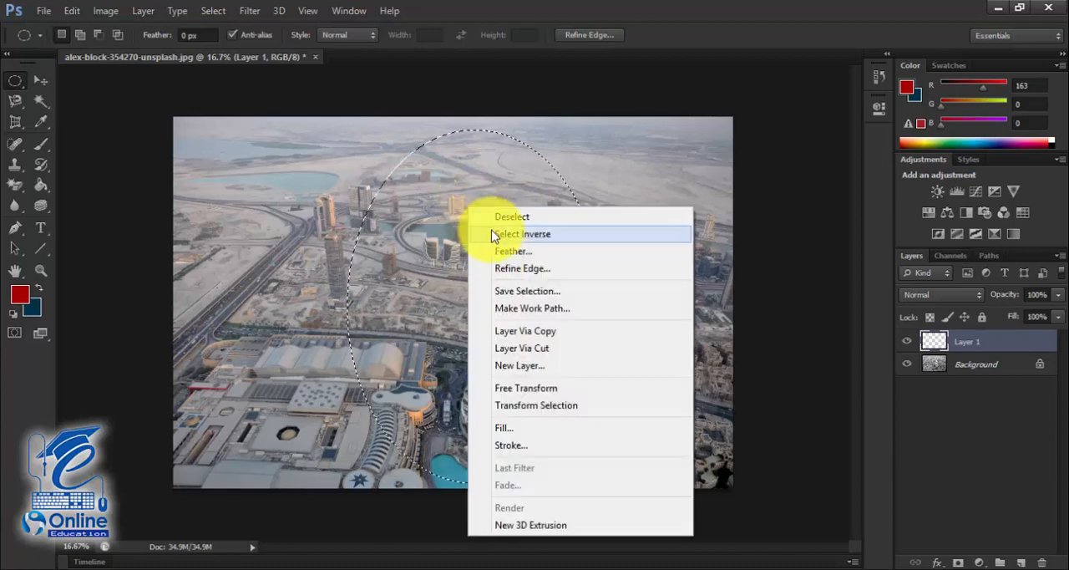
click(499, 252)
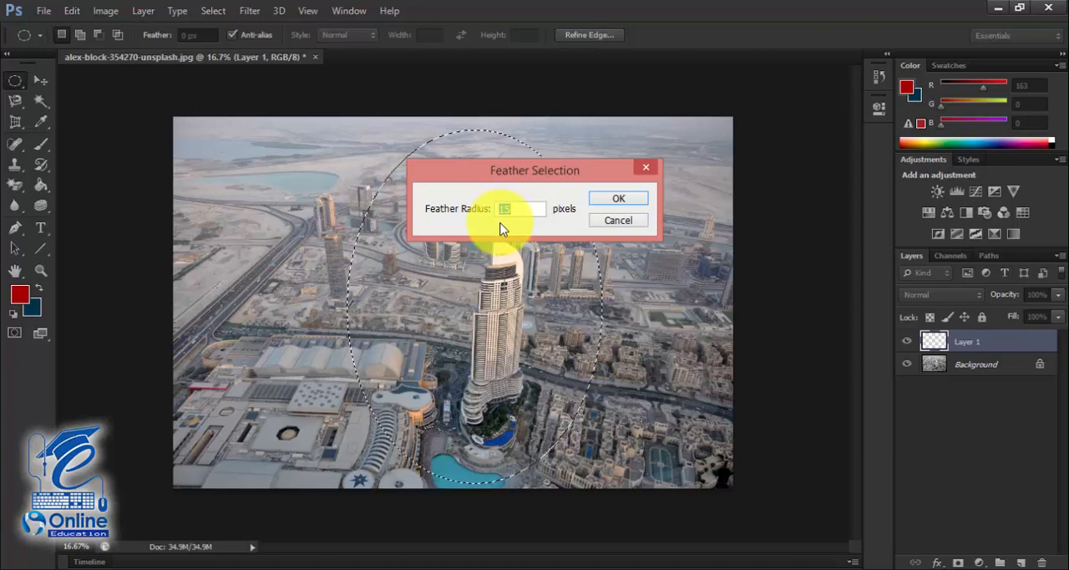
click(609, 224)
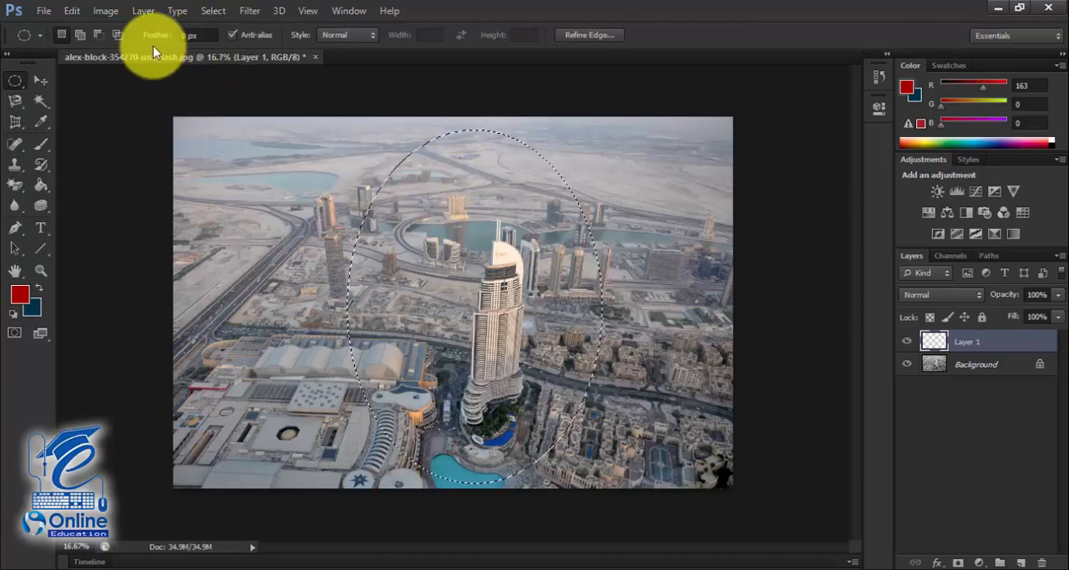
- Move the elliptical selection's content on the Background layer toward the photo's left side with the Move tool
click(954, 365)
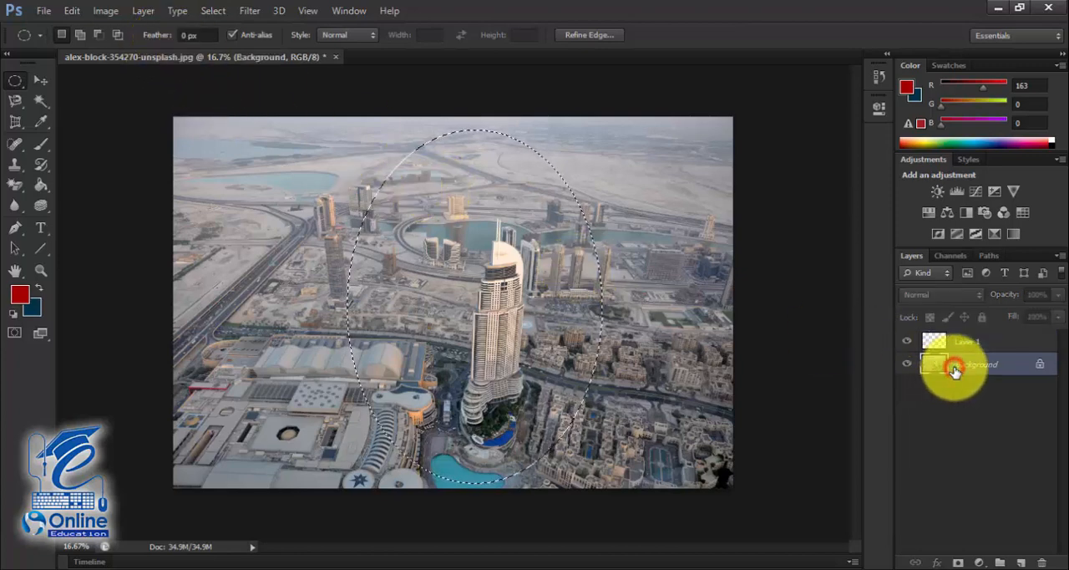
click(40, 80)
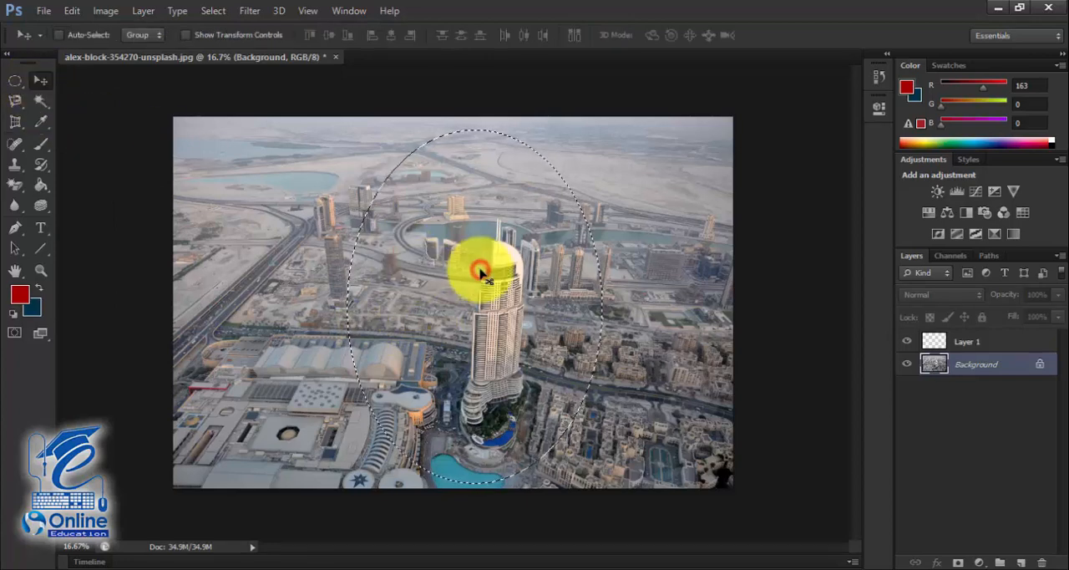
drag(501, 280, 367, 266)
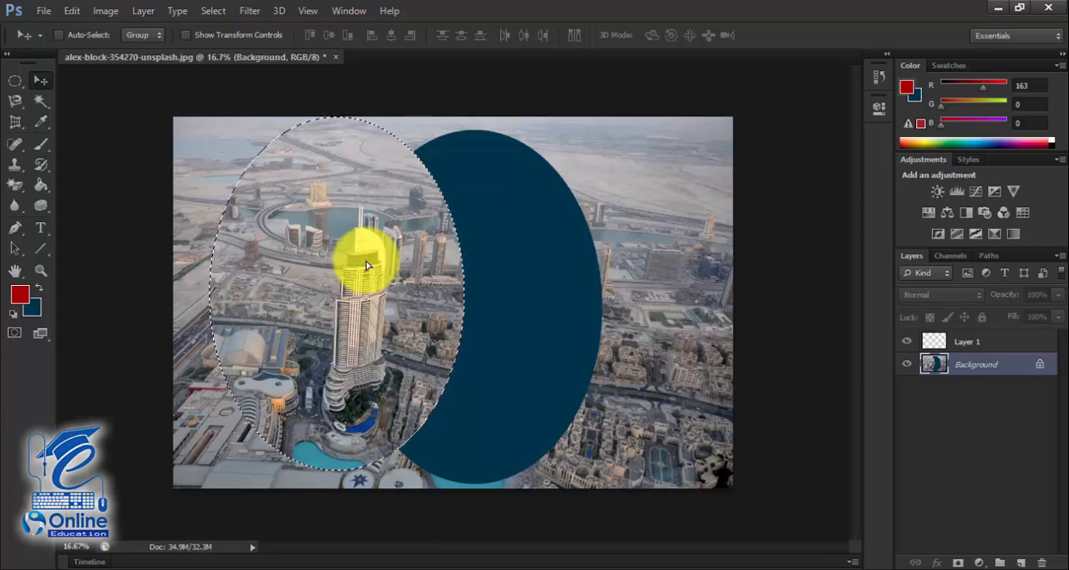
- Inspect the cut edge of the moved ellipse up close, and revert the move together with its selection
scroll(366, 265, up, 3)
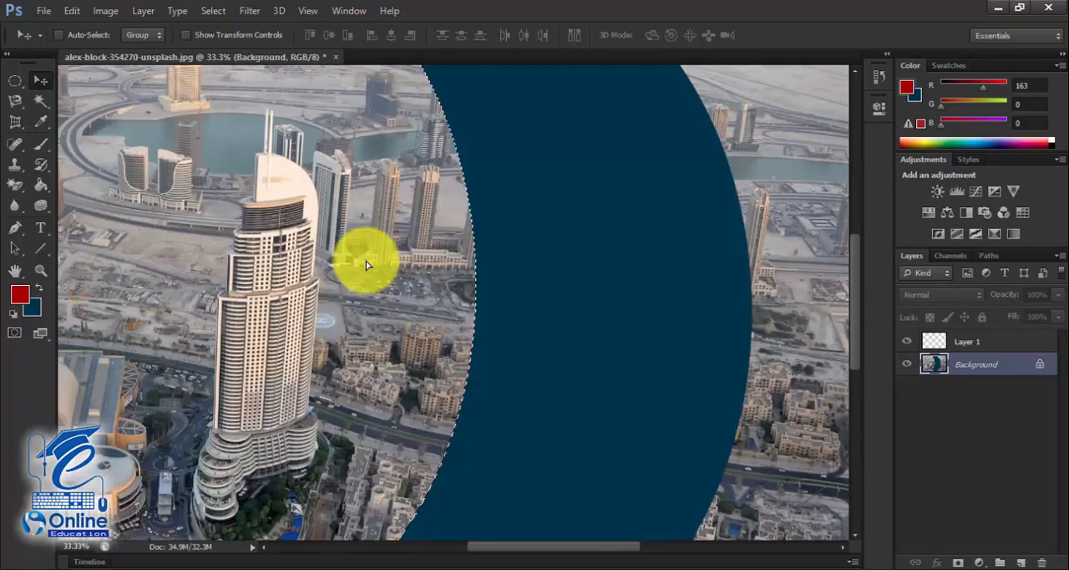
scroll(366, 264, up, 1)
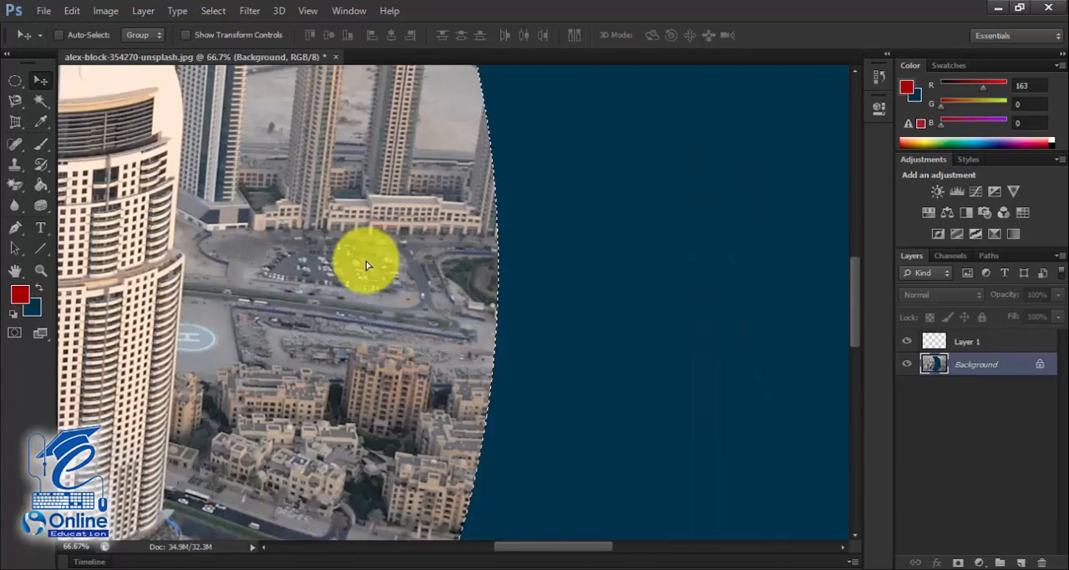
key(ctrl+d)
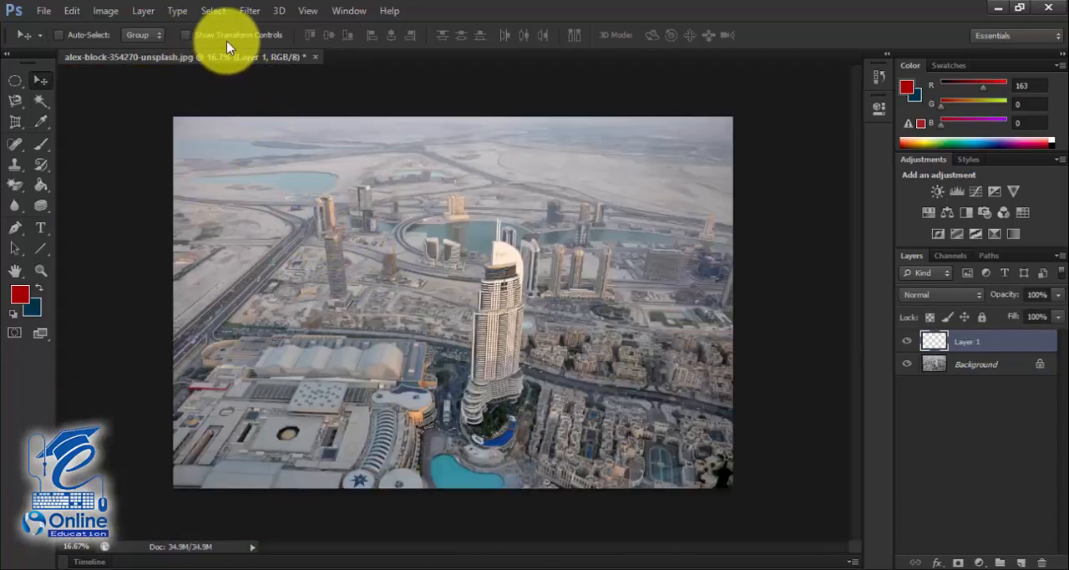
- Select a large ellipse around the tower on Layer 1 with the Elliptical Marquee, keeping its feather at 0 px
click(15, 80)
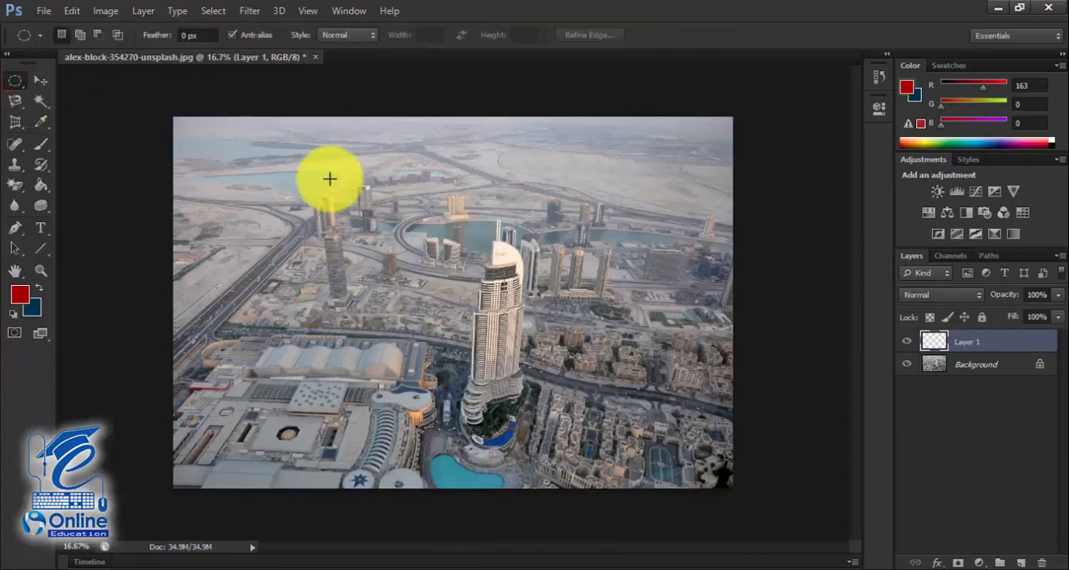
click(198, 37)
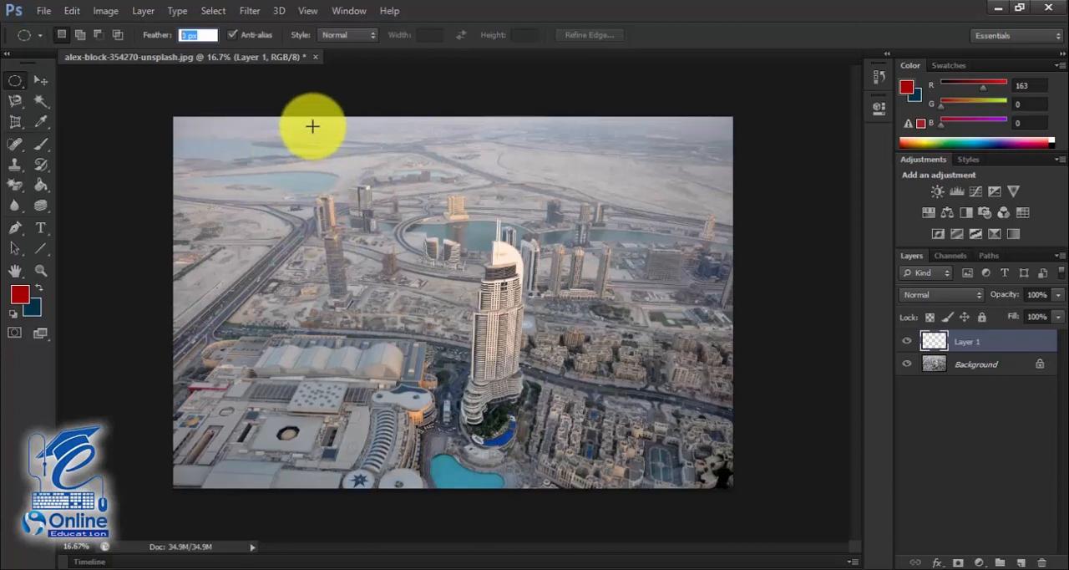
drag(312, 124, 584, 471)
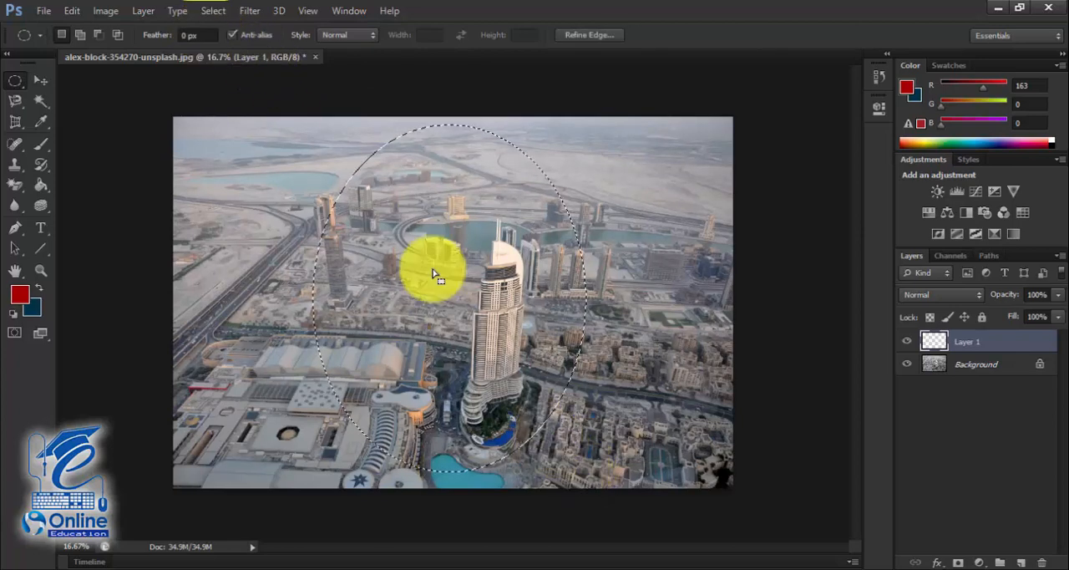
- Feather the elliptical selection with a radius of 150 pixels
right_click(374, 191)
click(434, 230)
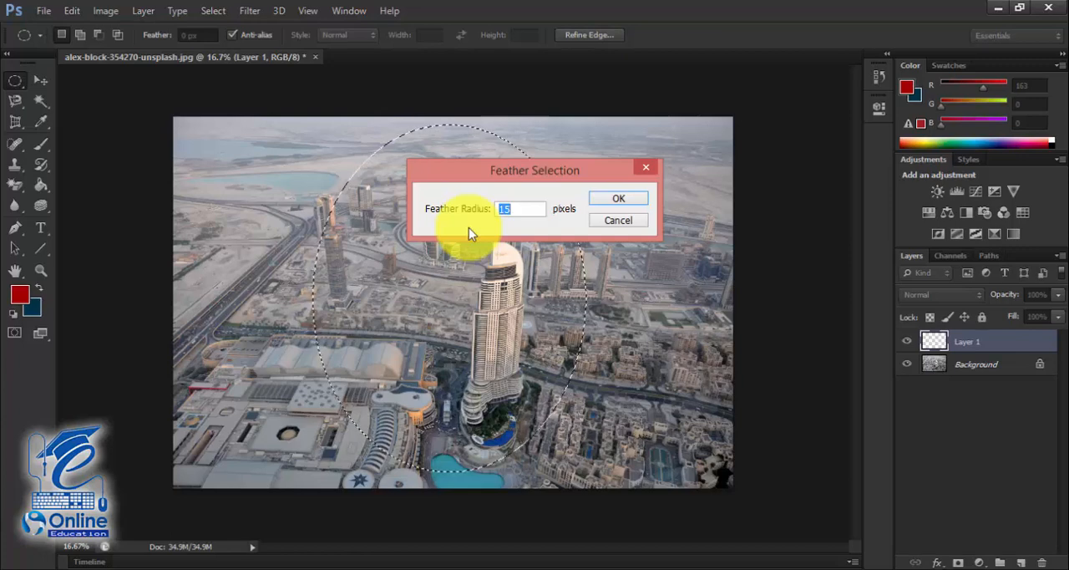
text(150)
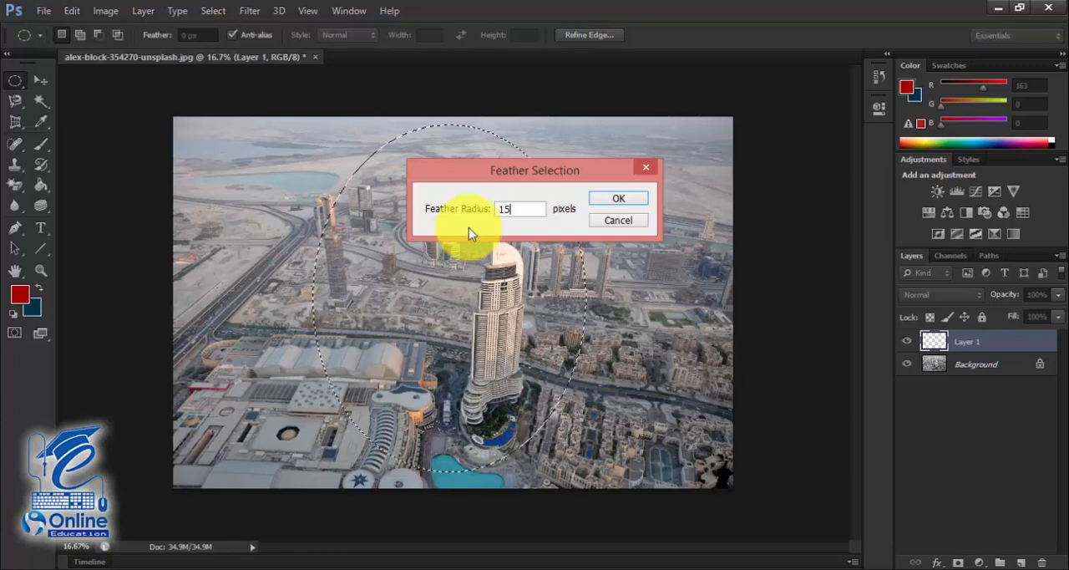
key(Return)
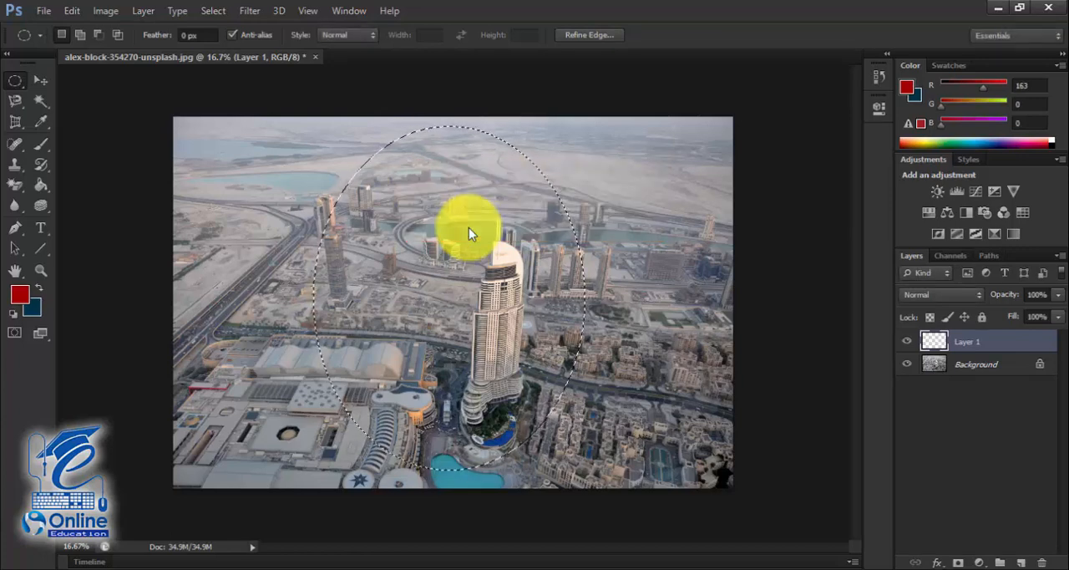
- Invert the feathered selection, fill it with the dark blue background color on Layer 1, and clear the selection
right_click(465, 231)
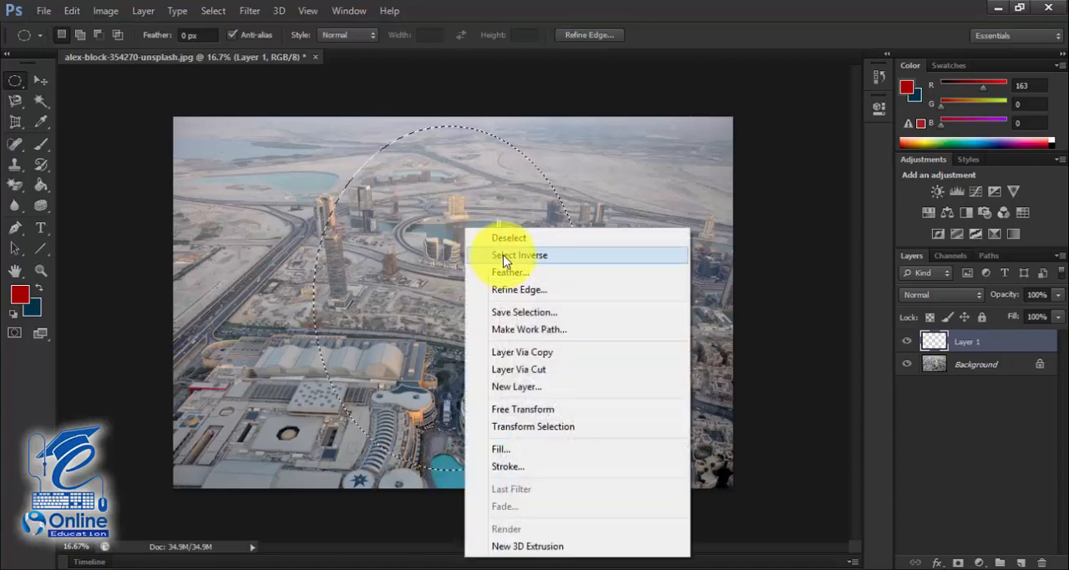
click(504, 256)
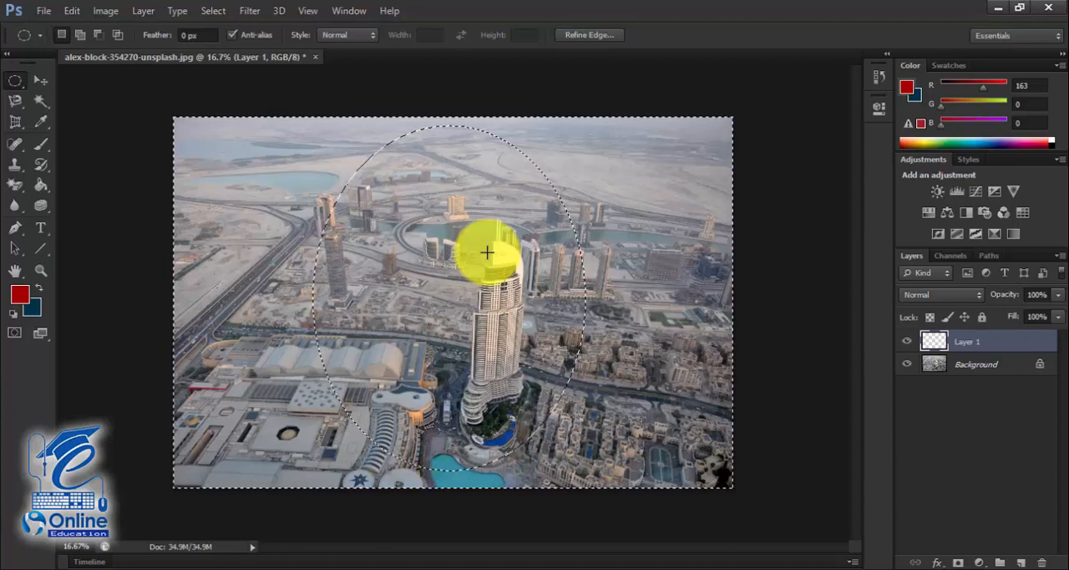
key(ctrl+BackSpace)
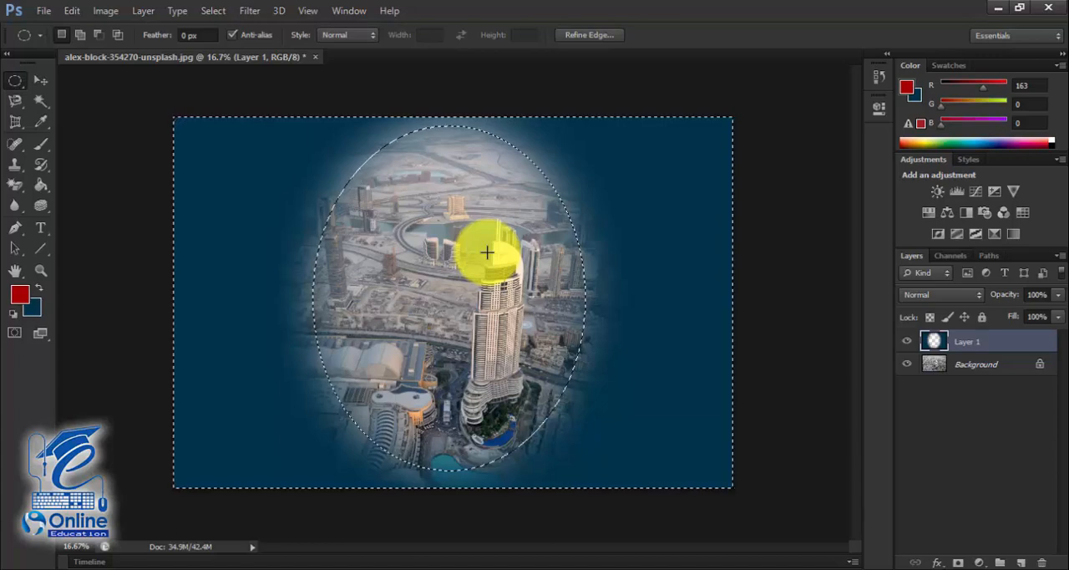
key(ctrl+d)
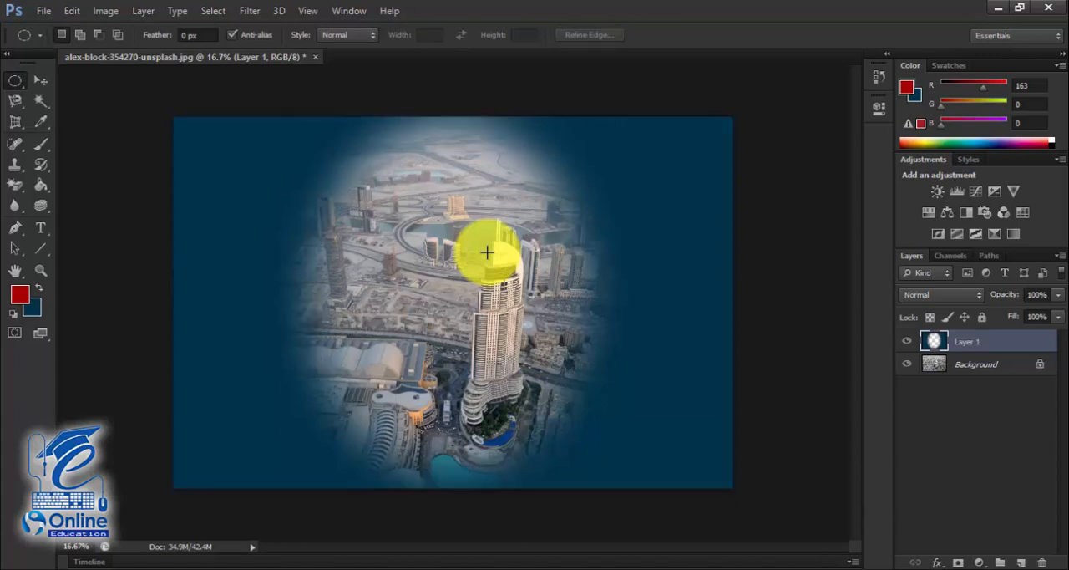
- Examine the soft faded edges of the blue vignette around the tower at close range
key(ctrl+plus)
key(ctrl+plus)
key(ctrl+plus)
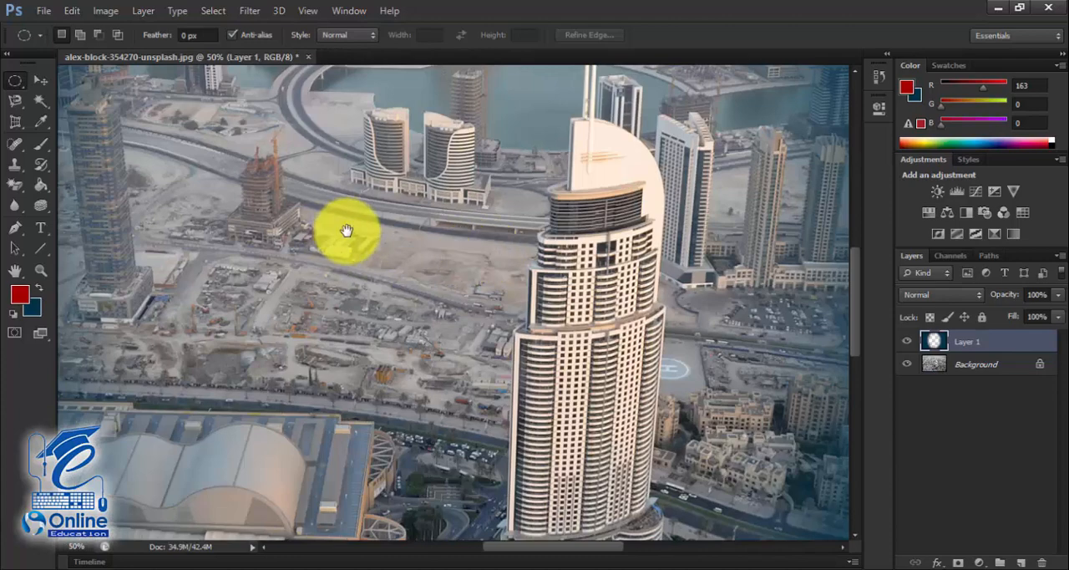
drag(493, 243, 501, 289)
drag(345, 197, 291, 265)
key(ctrl+minus)
key(ctrl+minus)
key(ctrl+minus)
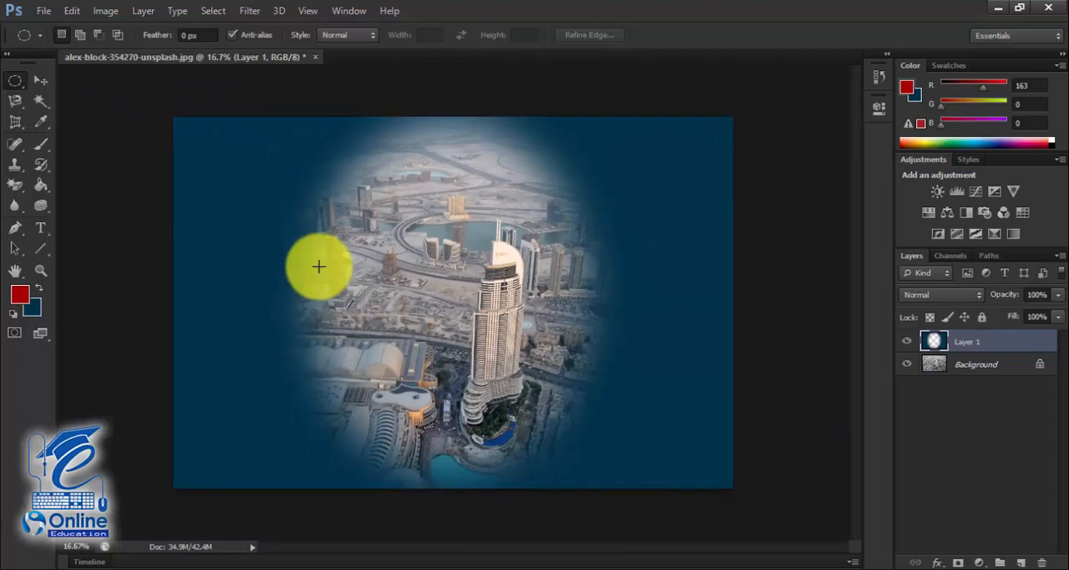
- Step back to the elliptical selection on an empty Layer 1 and apply a feather radius of 0 pixels
key(ctrl+alt+z)
right_click(489, 267)
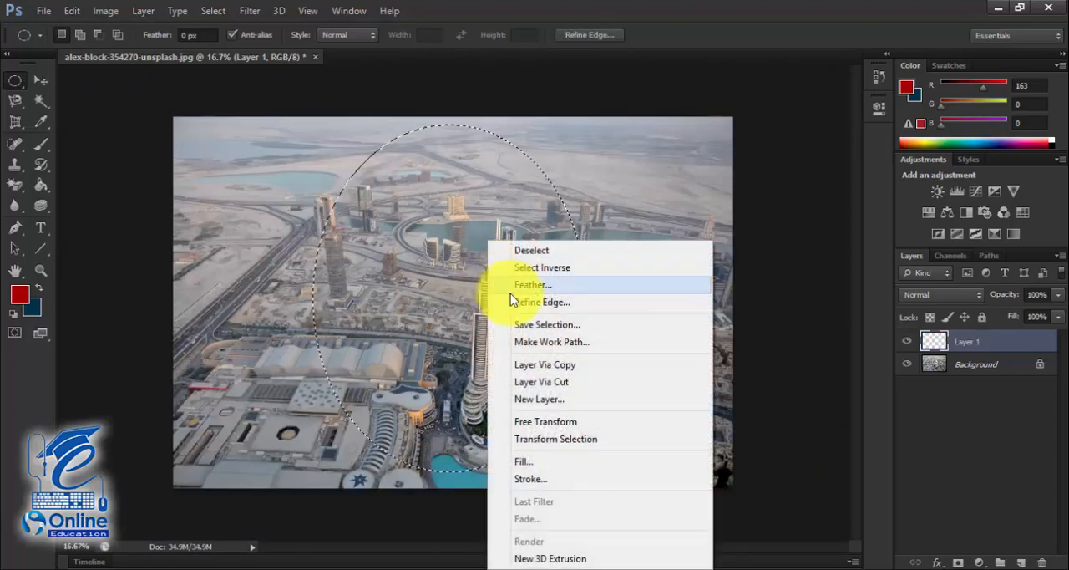
click(511, 280)
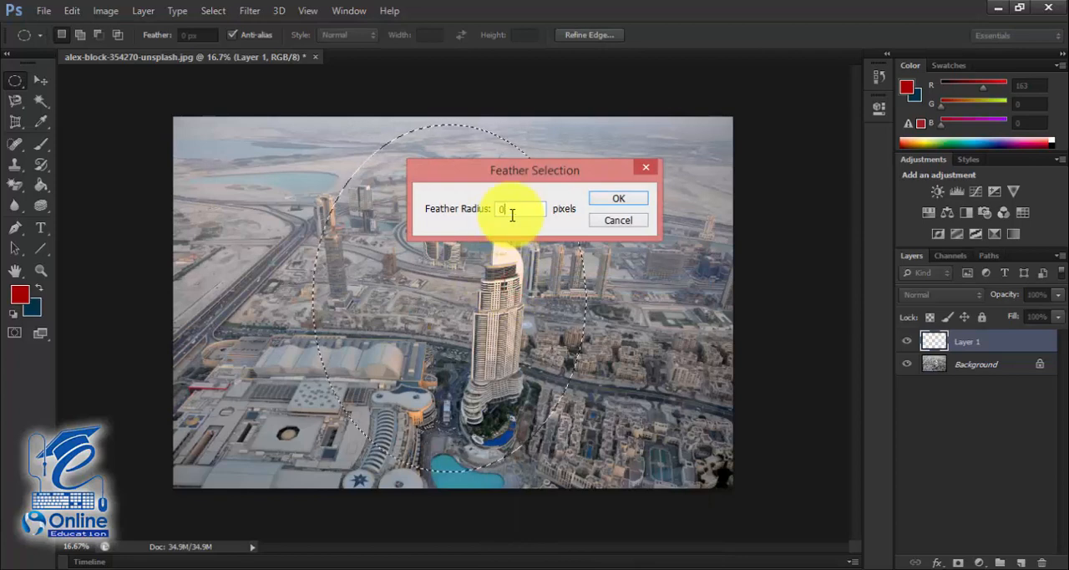
double_click(512, 213)
key(Return)
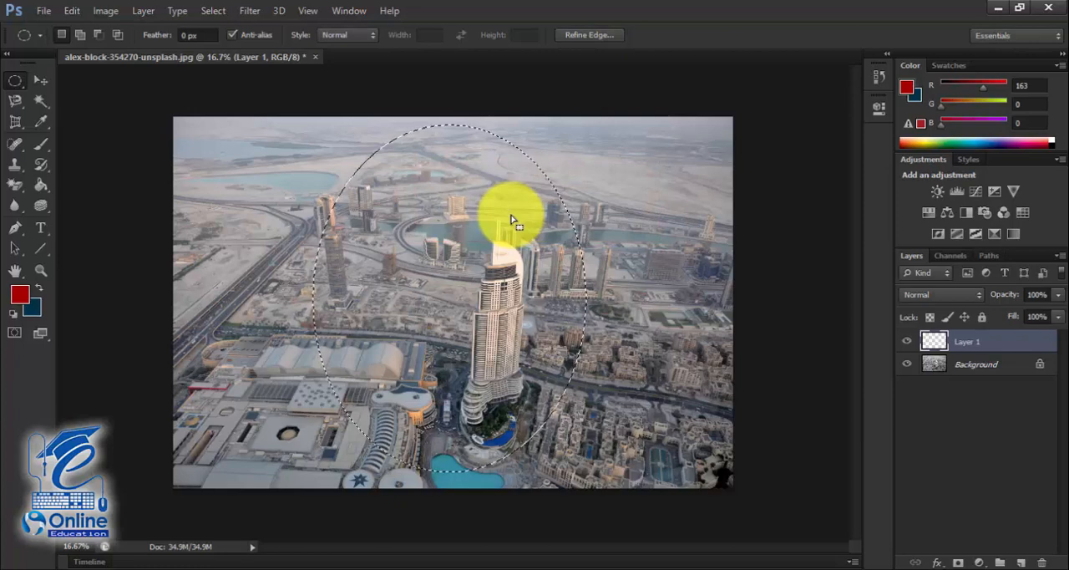
- Invert the elliptical selection and fill the area outside it with the dark blue background color on Layer 1
right_click(512, 220)
click(547, 239)
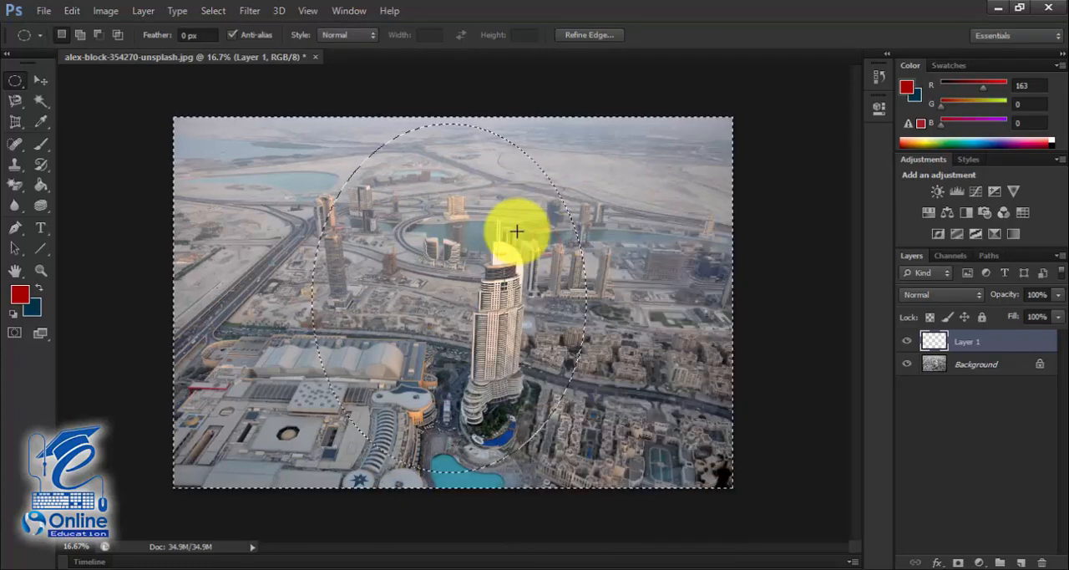
key(ctrl+BackSpace)
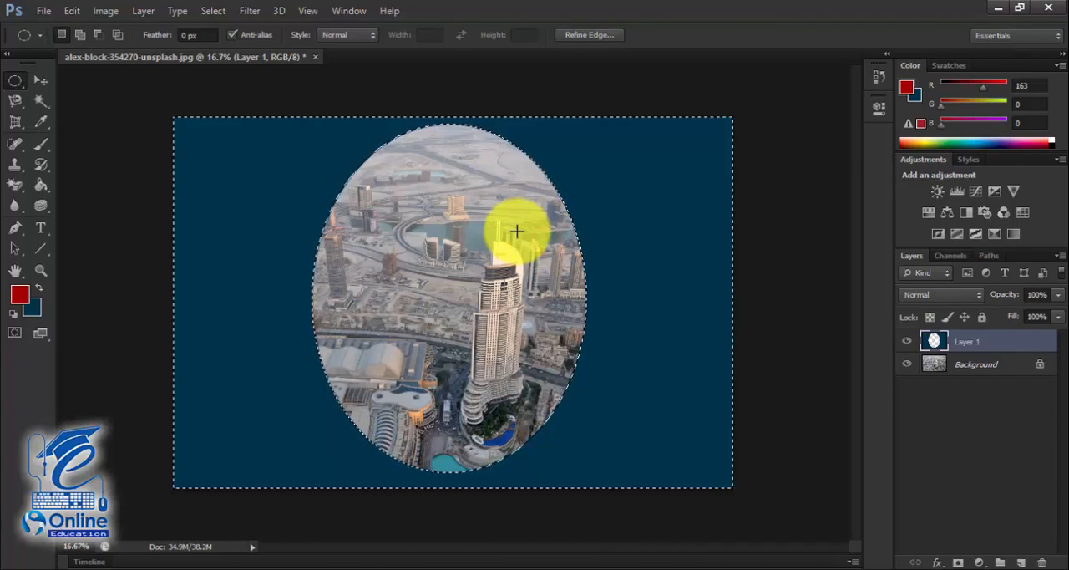
- Examine the edge between the photo and the blue fill at close range beside the tower
key(ctrl+plus)
key(ctrl+plus)
key(ctrl+plus)
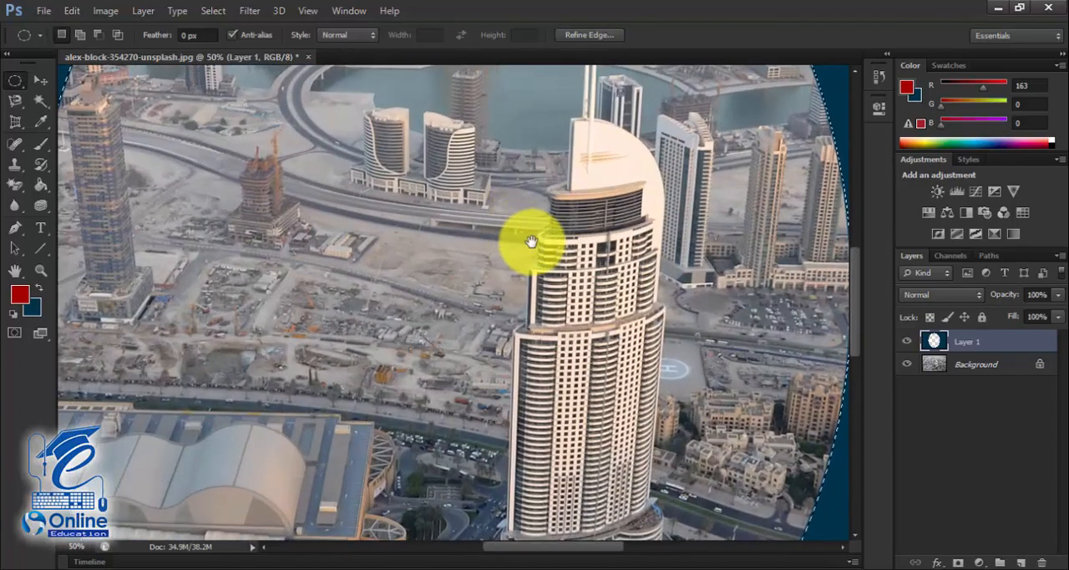
drag(532, 242, 339, 224)
drag(674, 258, 467, 232)
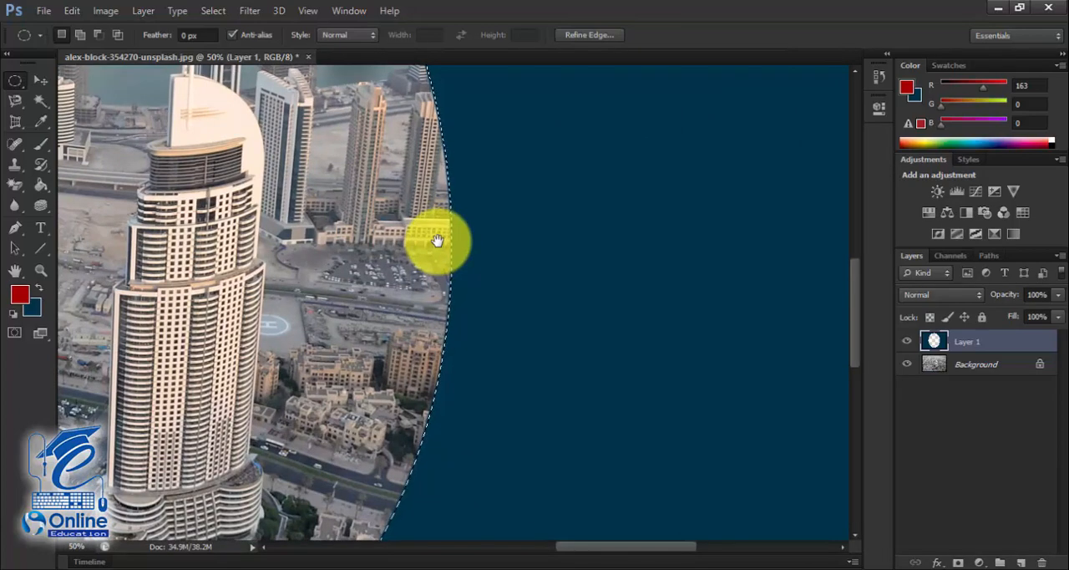
key(ctrl+minus)
key(ctrl+minus)
key(ctrl+minus)
key(ctrl+minus)
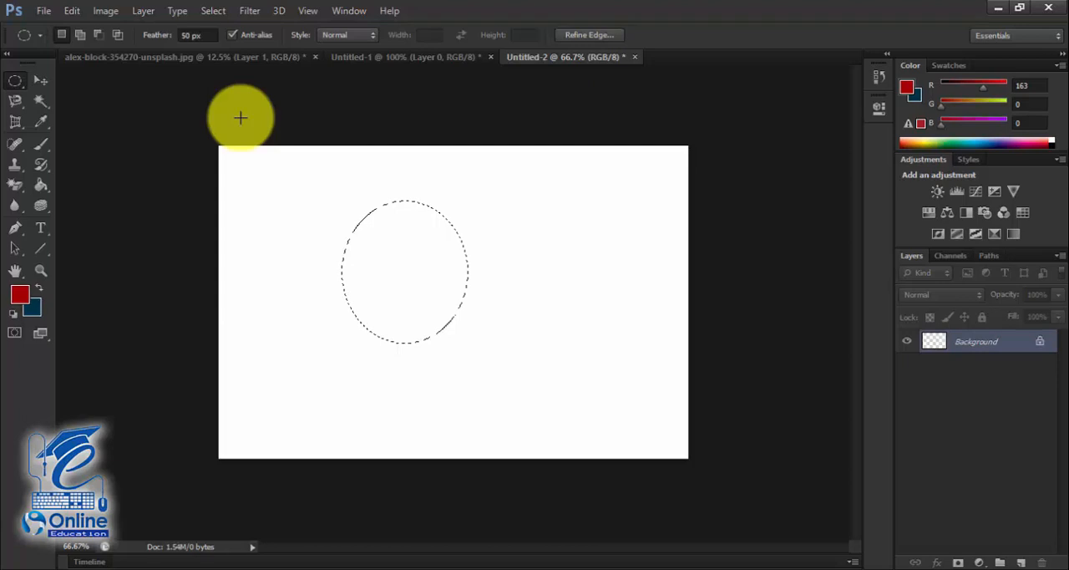
- Examine the feathered blue ellipse in Untitled-2 at close range and review the available marquee tool variants
key(ctrl+BackSpace)
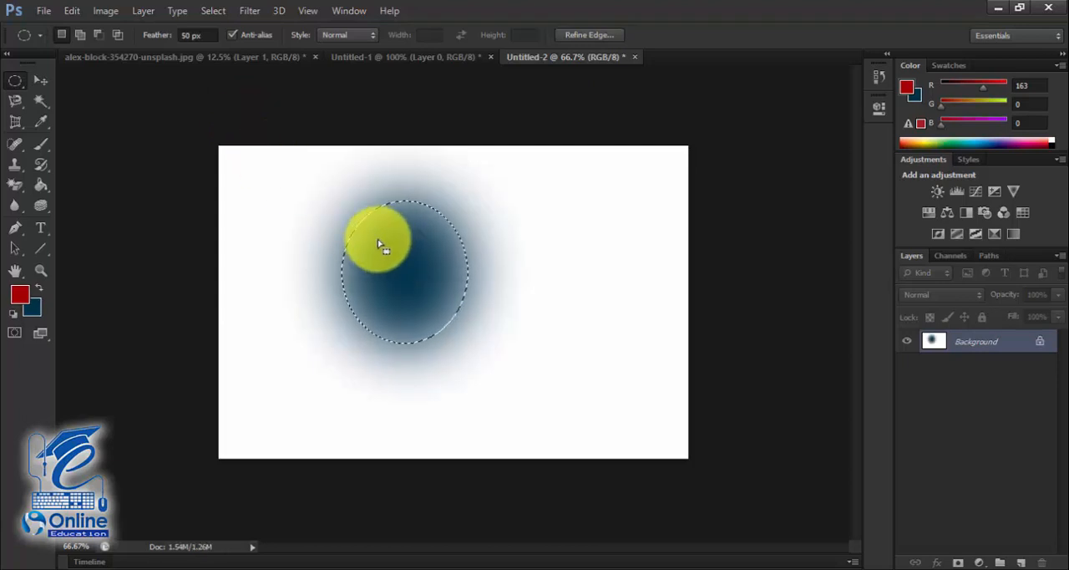
key(ctrl+plus)
key(ctrl+plus)
key(ctrl+plus)
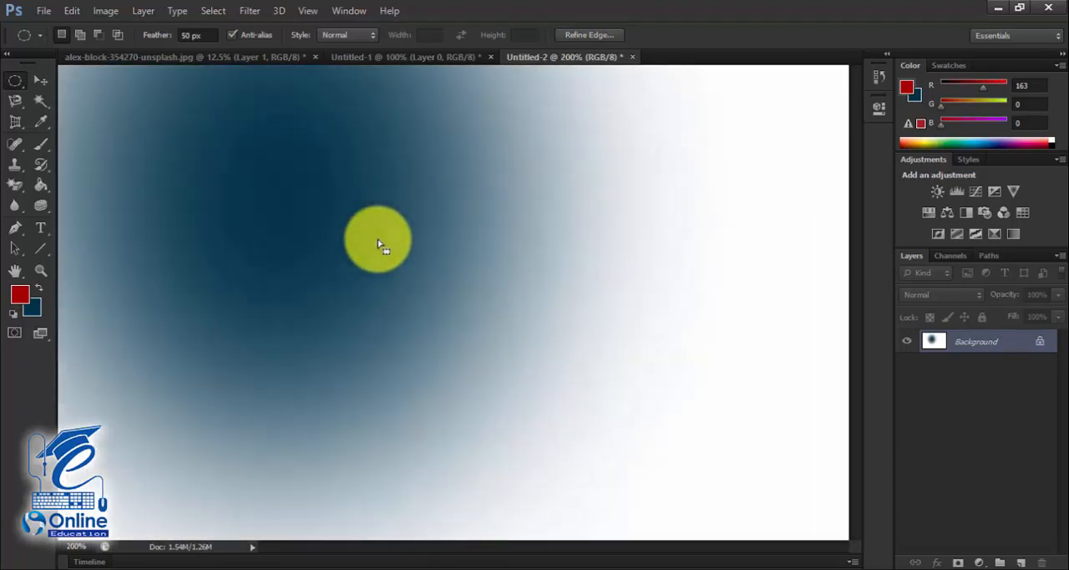
key(ctrl+minus)
key(ctrl+minus)
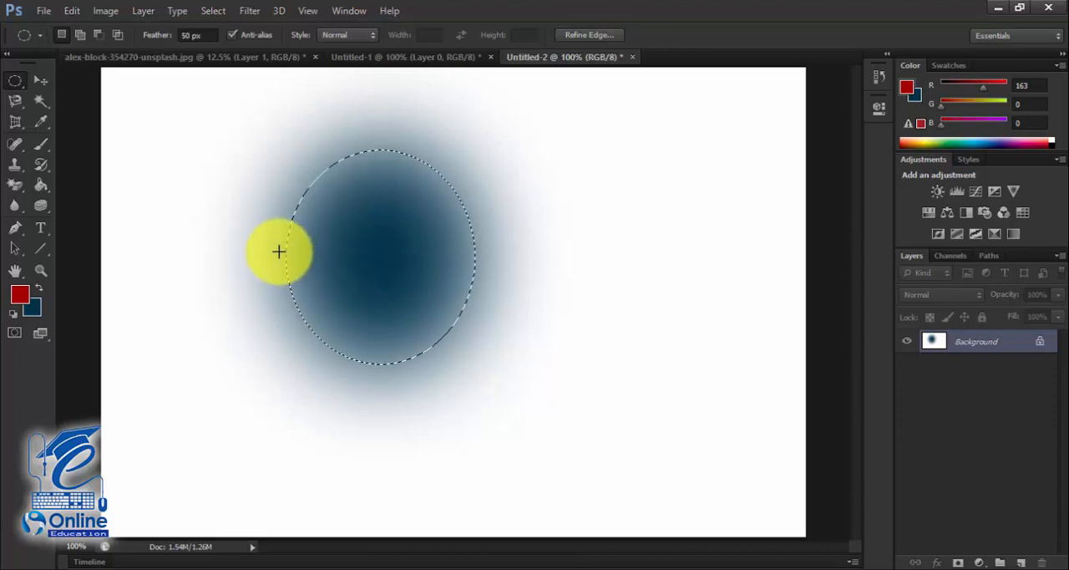
click(19, 84)
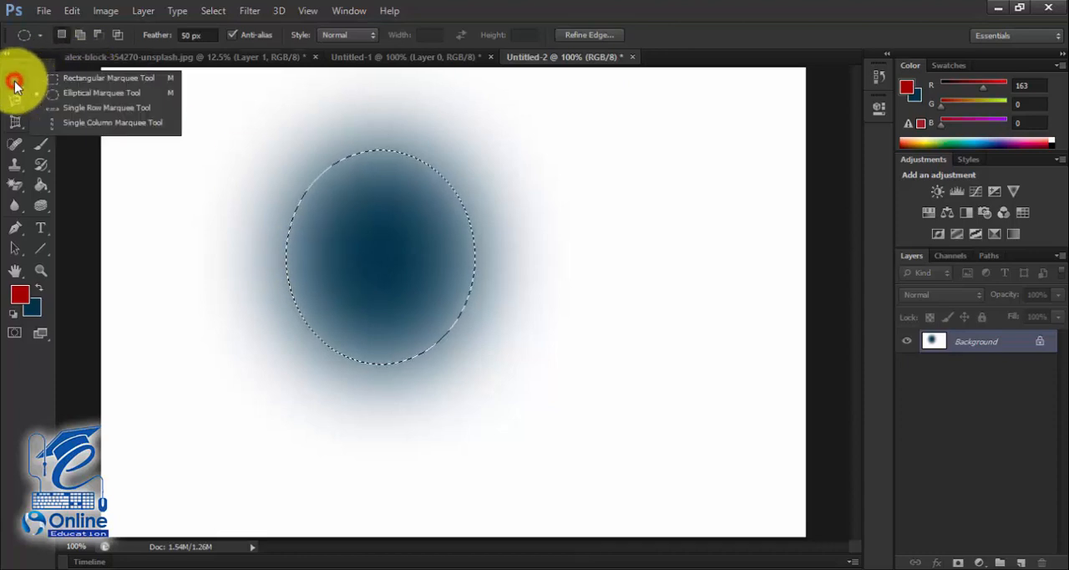
click(96, 121)
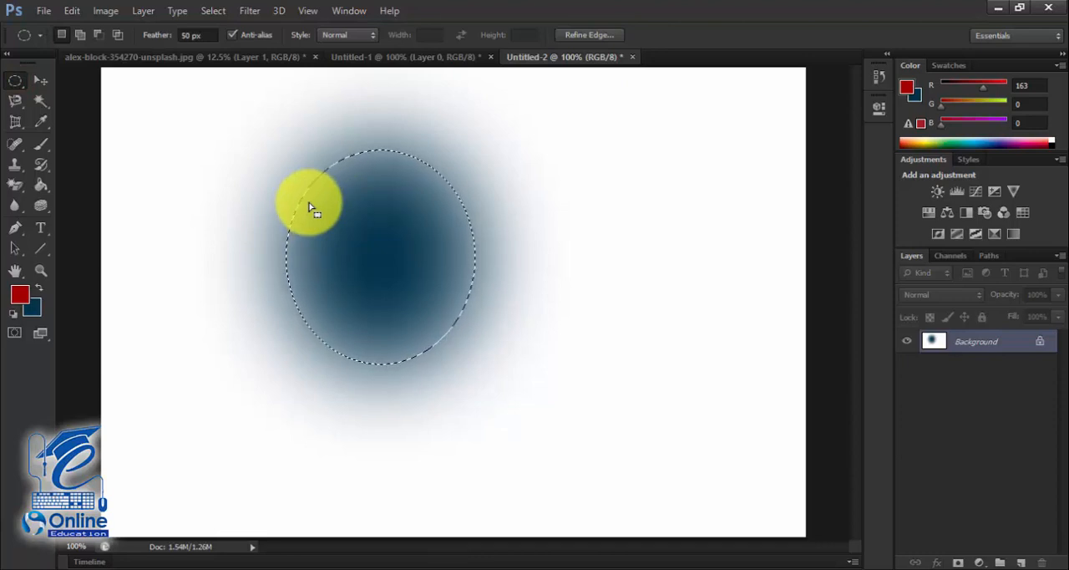
- Cycle backwards and forwards through the city photo, Untitled-1 and Untitled-2 documents, ending on Untitled-1
key(ctrl+shift+Tab)
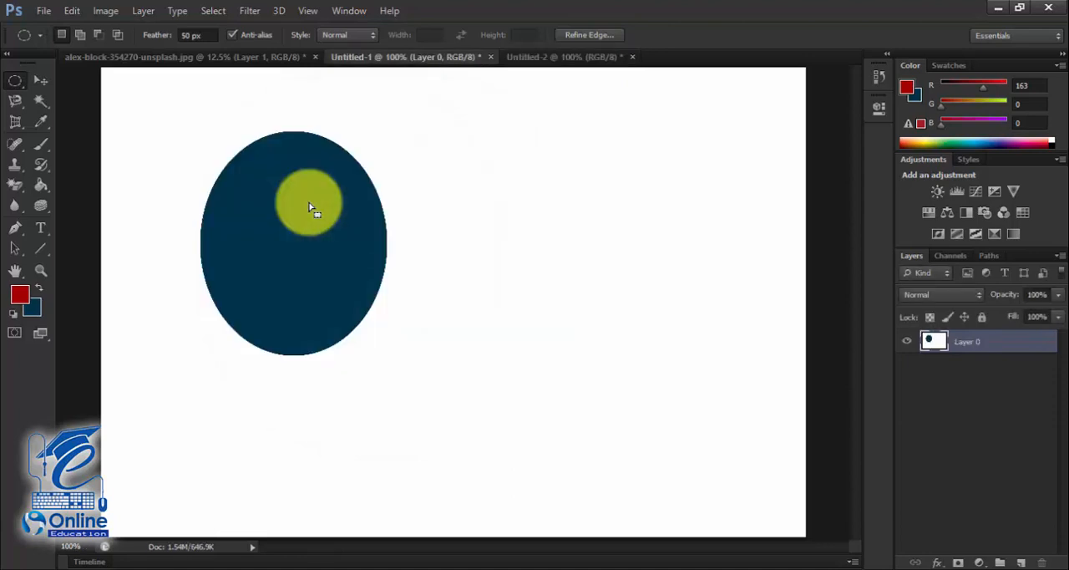
key(ctrl+shift+Tab)
key(ctrl+shift+Tab)
key(ctrl+shift+Tab)
key(ctrl+shift+Tab)
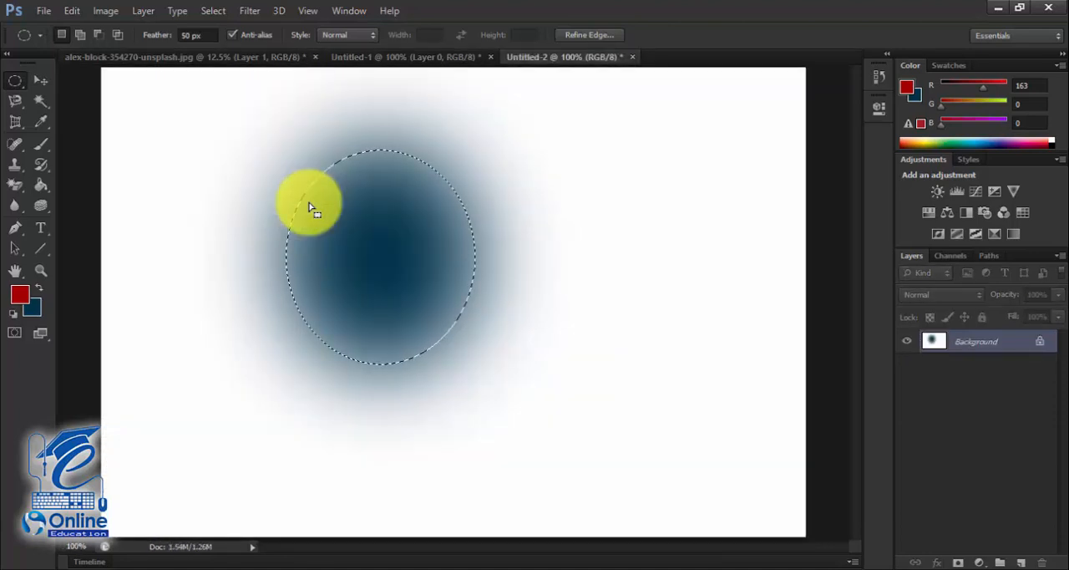
key(ctrl+Tab)
key(ctrl+Tab)
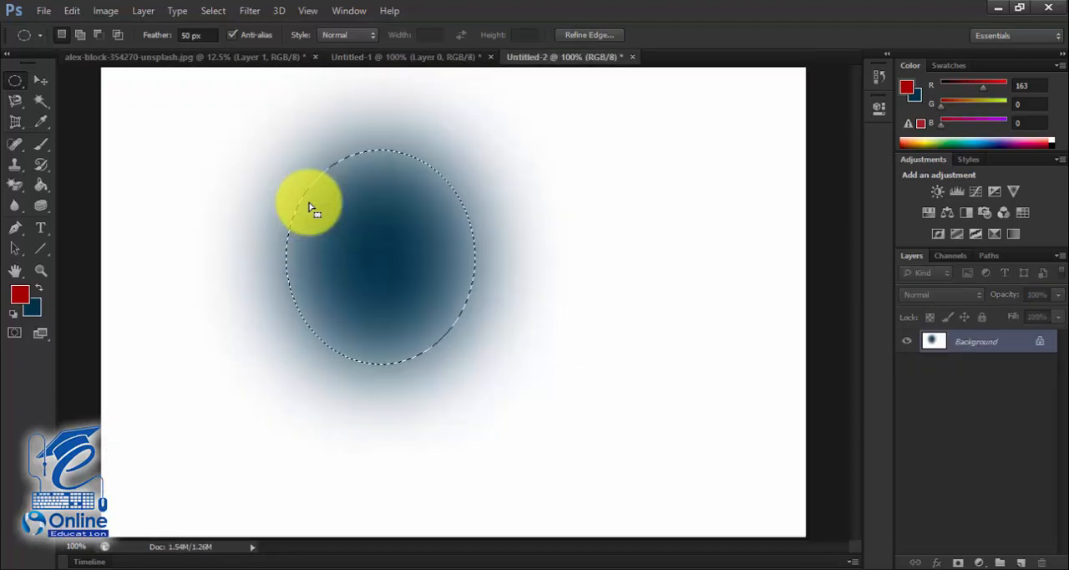
key(ctrl+shift+Tab)
key(ctrl+shift+Tab)
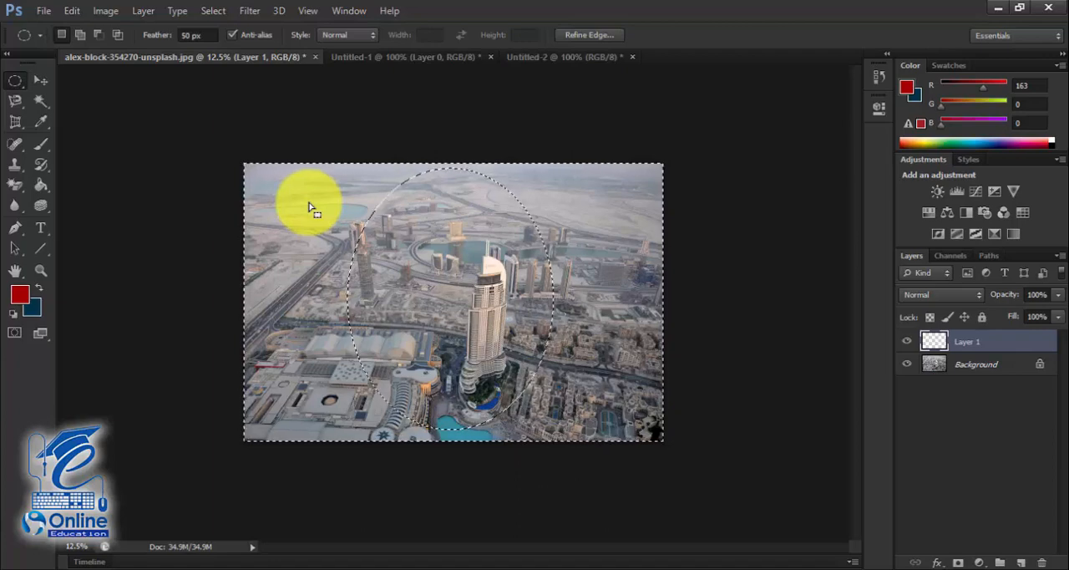
key(ctrl+Tab)
key(ctrl+Tab)
key(ctrl+Tab)
key(ctrl+Tab)
key(ctrl+Tab)
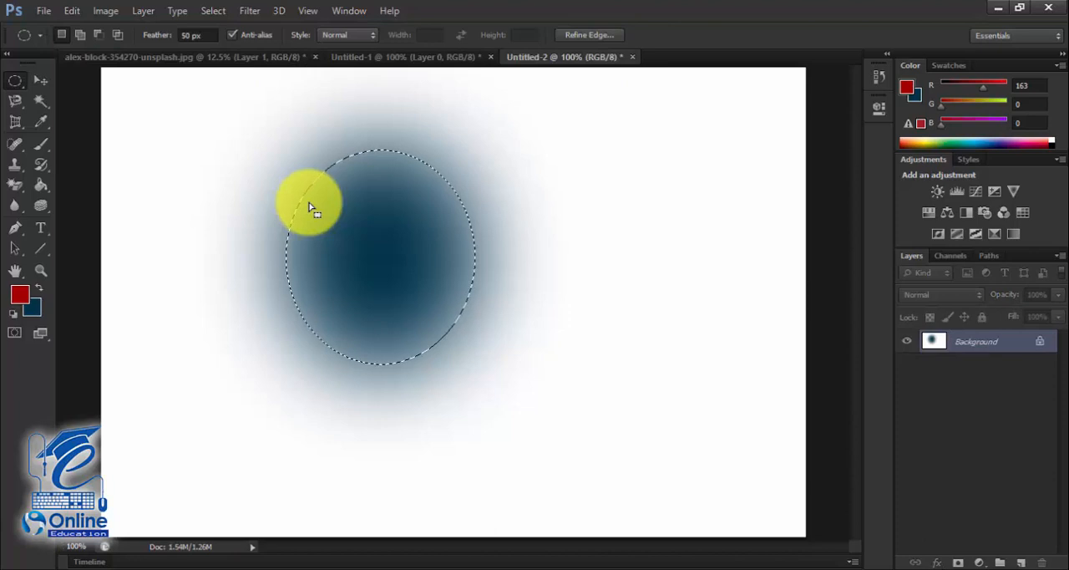
key(ctrl+Tab)
key(ctrl+Tab)
- Hide and restore all interface panels twice around the solid blue ellipse in Untitled-1
key(Tab)
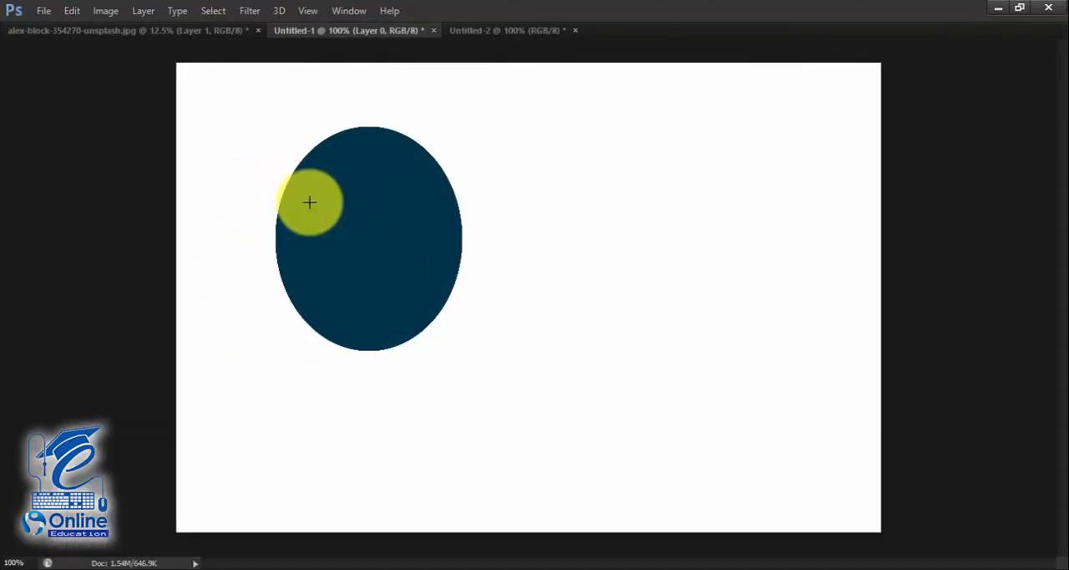
key(ctrl+shift+Tab)
key(ctrl+shift+Tab)
key(ctrl+shift+Tab)
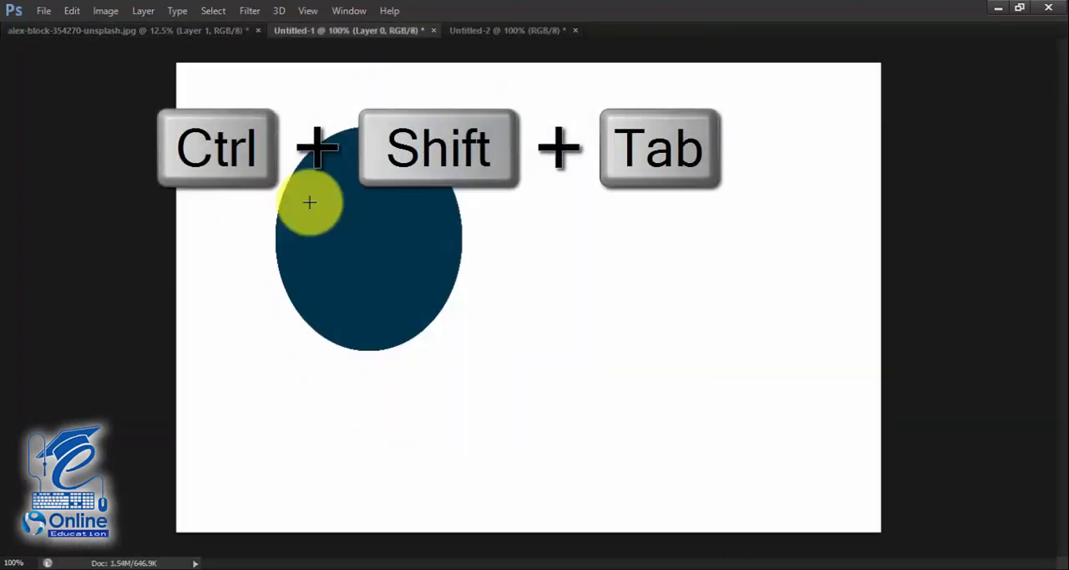
key(Tab)
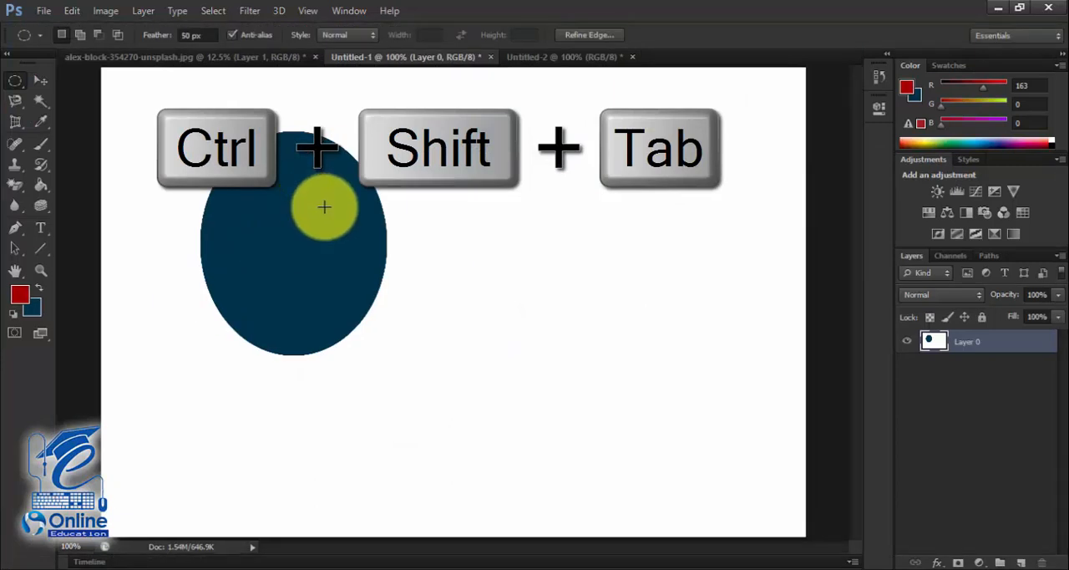
key(ctrl+shift+Tab)
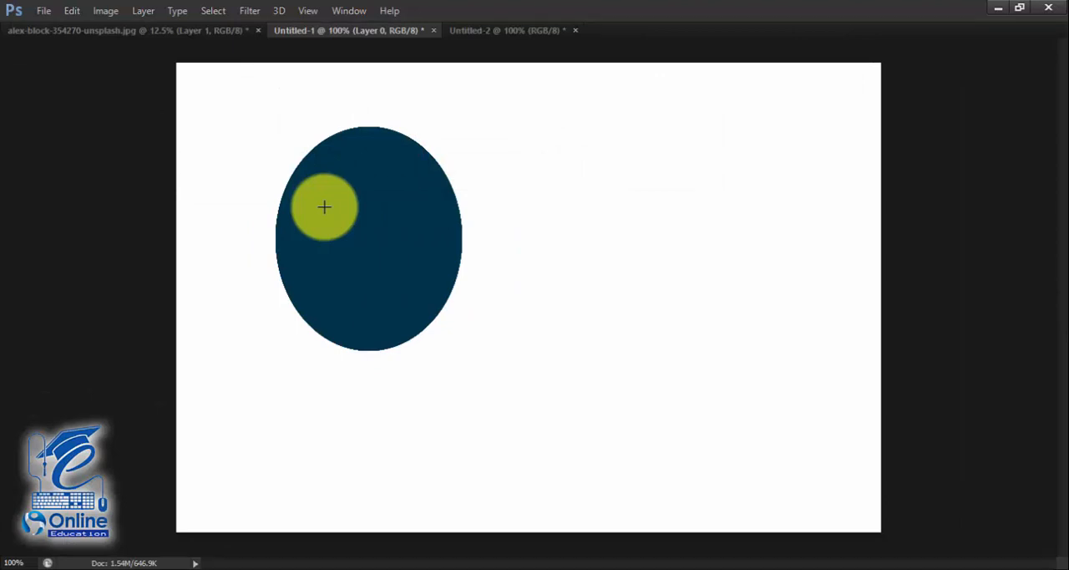
key(Tab)
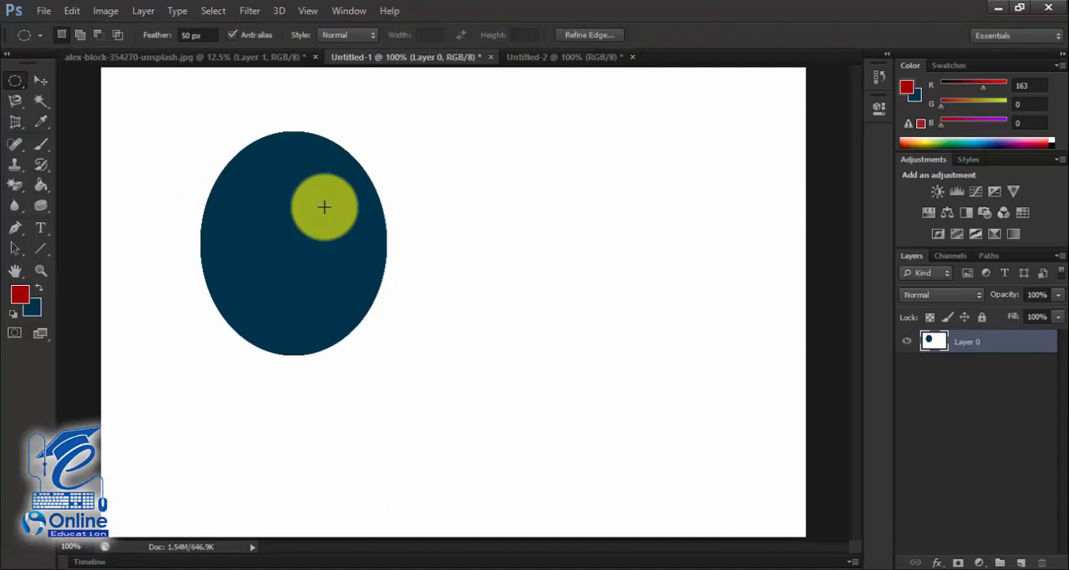